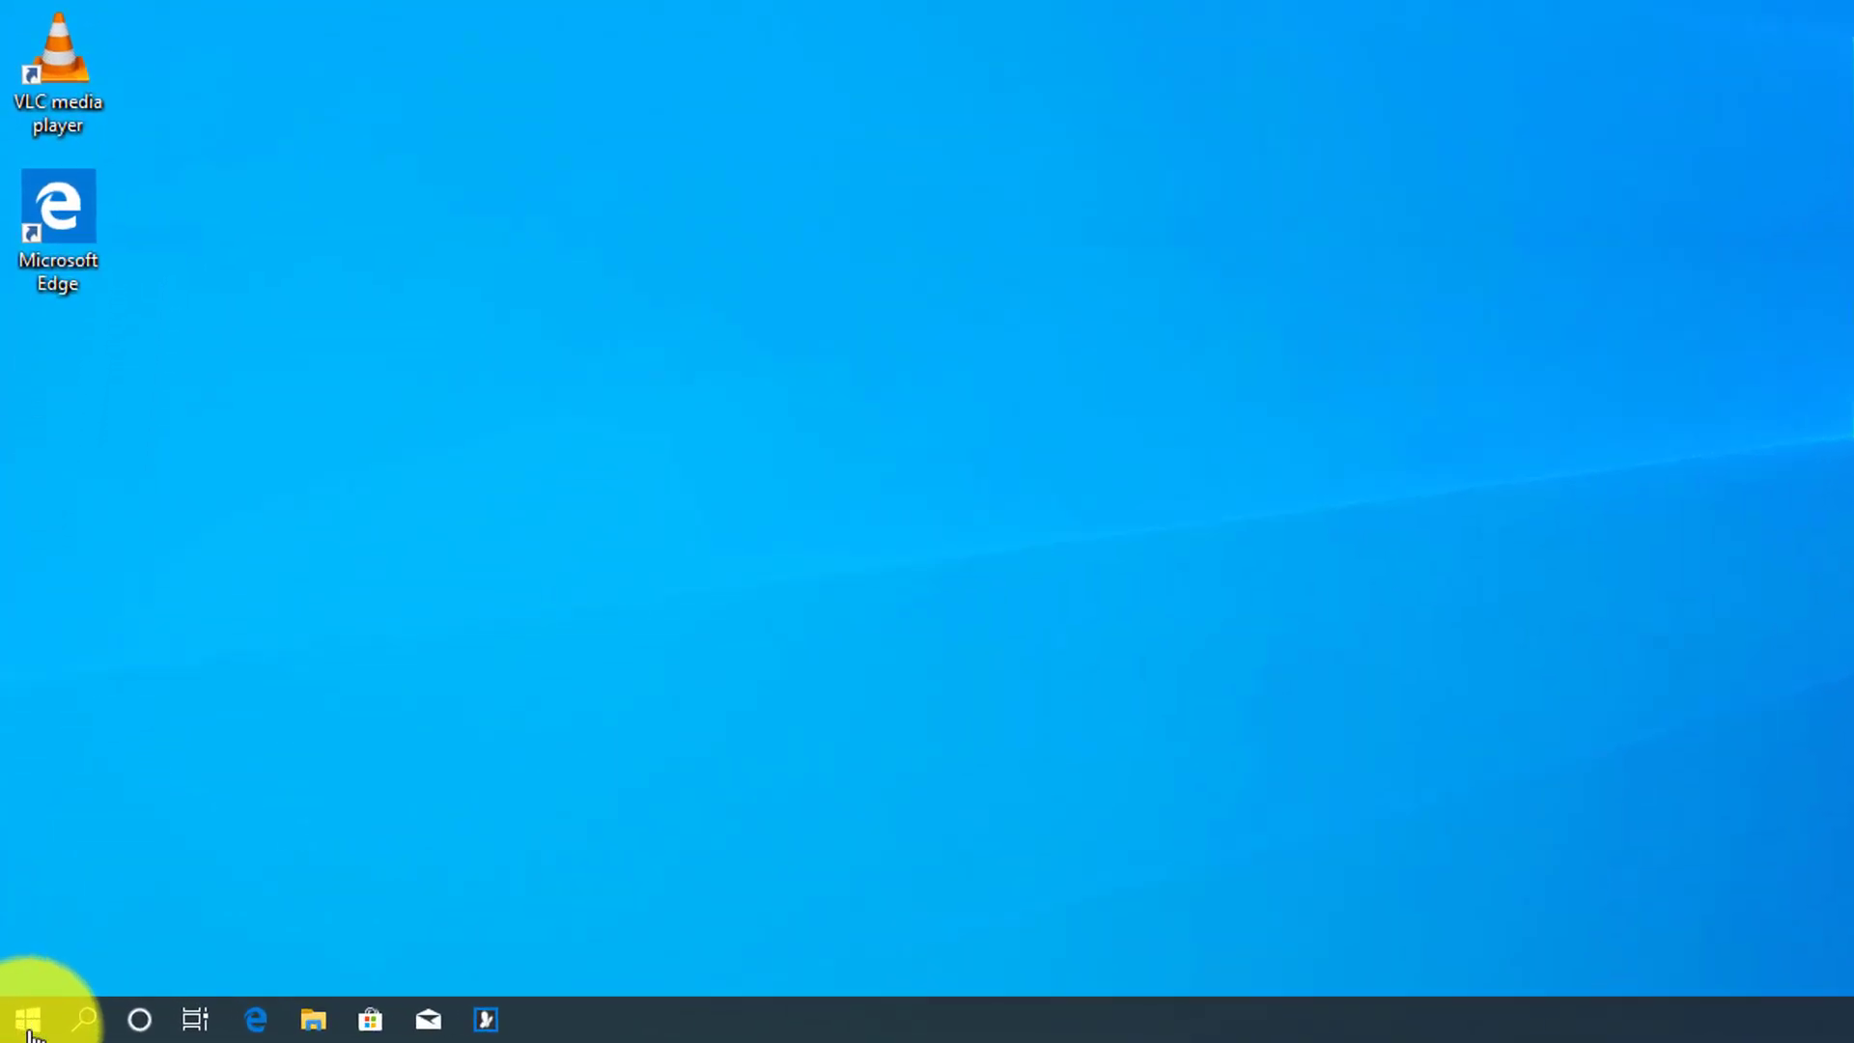
# Search 'backup' and go from Backup settings to Backup and Restore (Windows 7)
pyautogui.click(27, 1022)
pyautogui.write('backup')
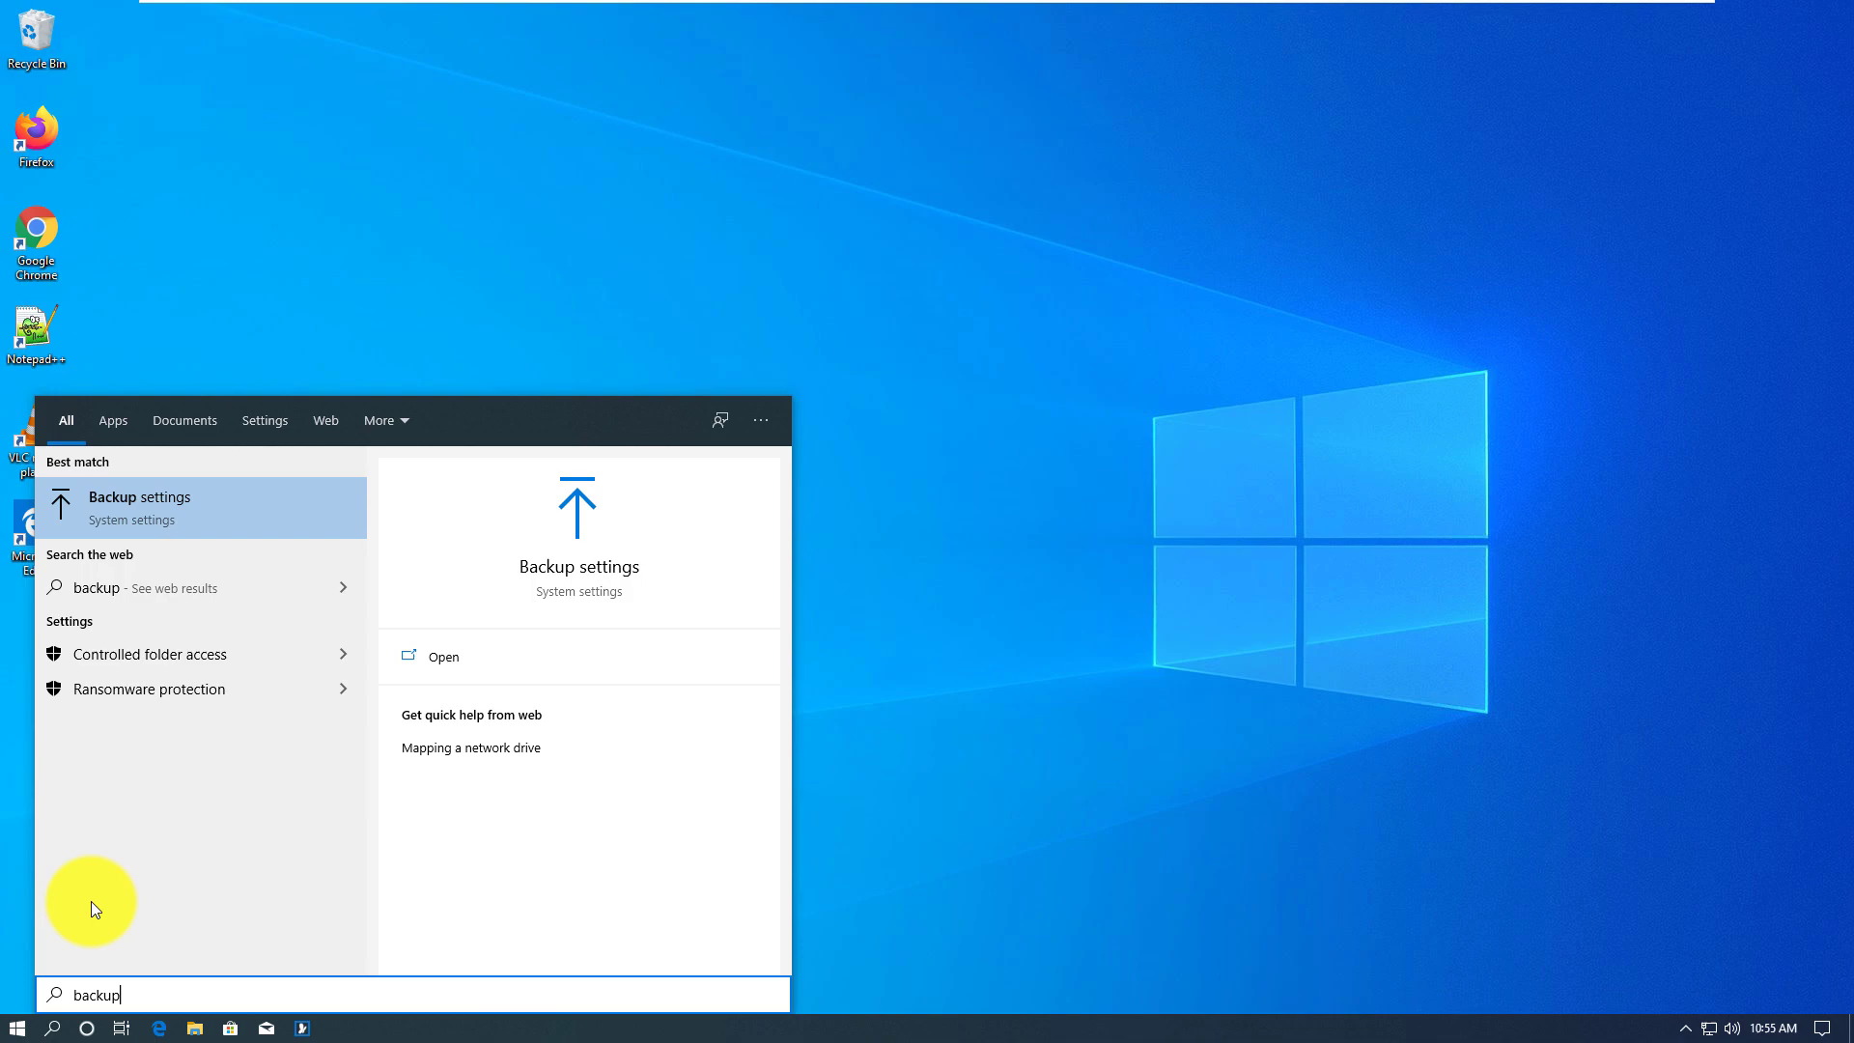
pyautogui.press('Return')
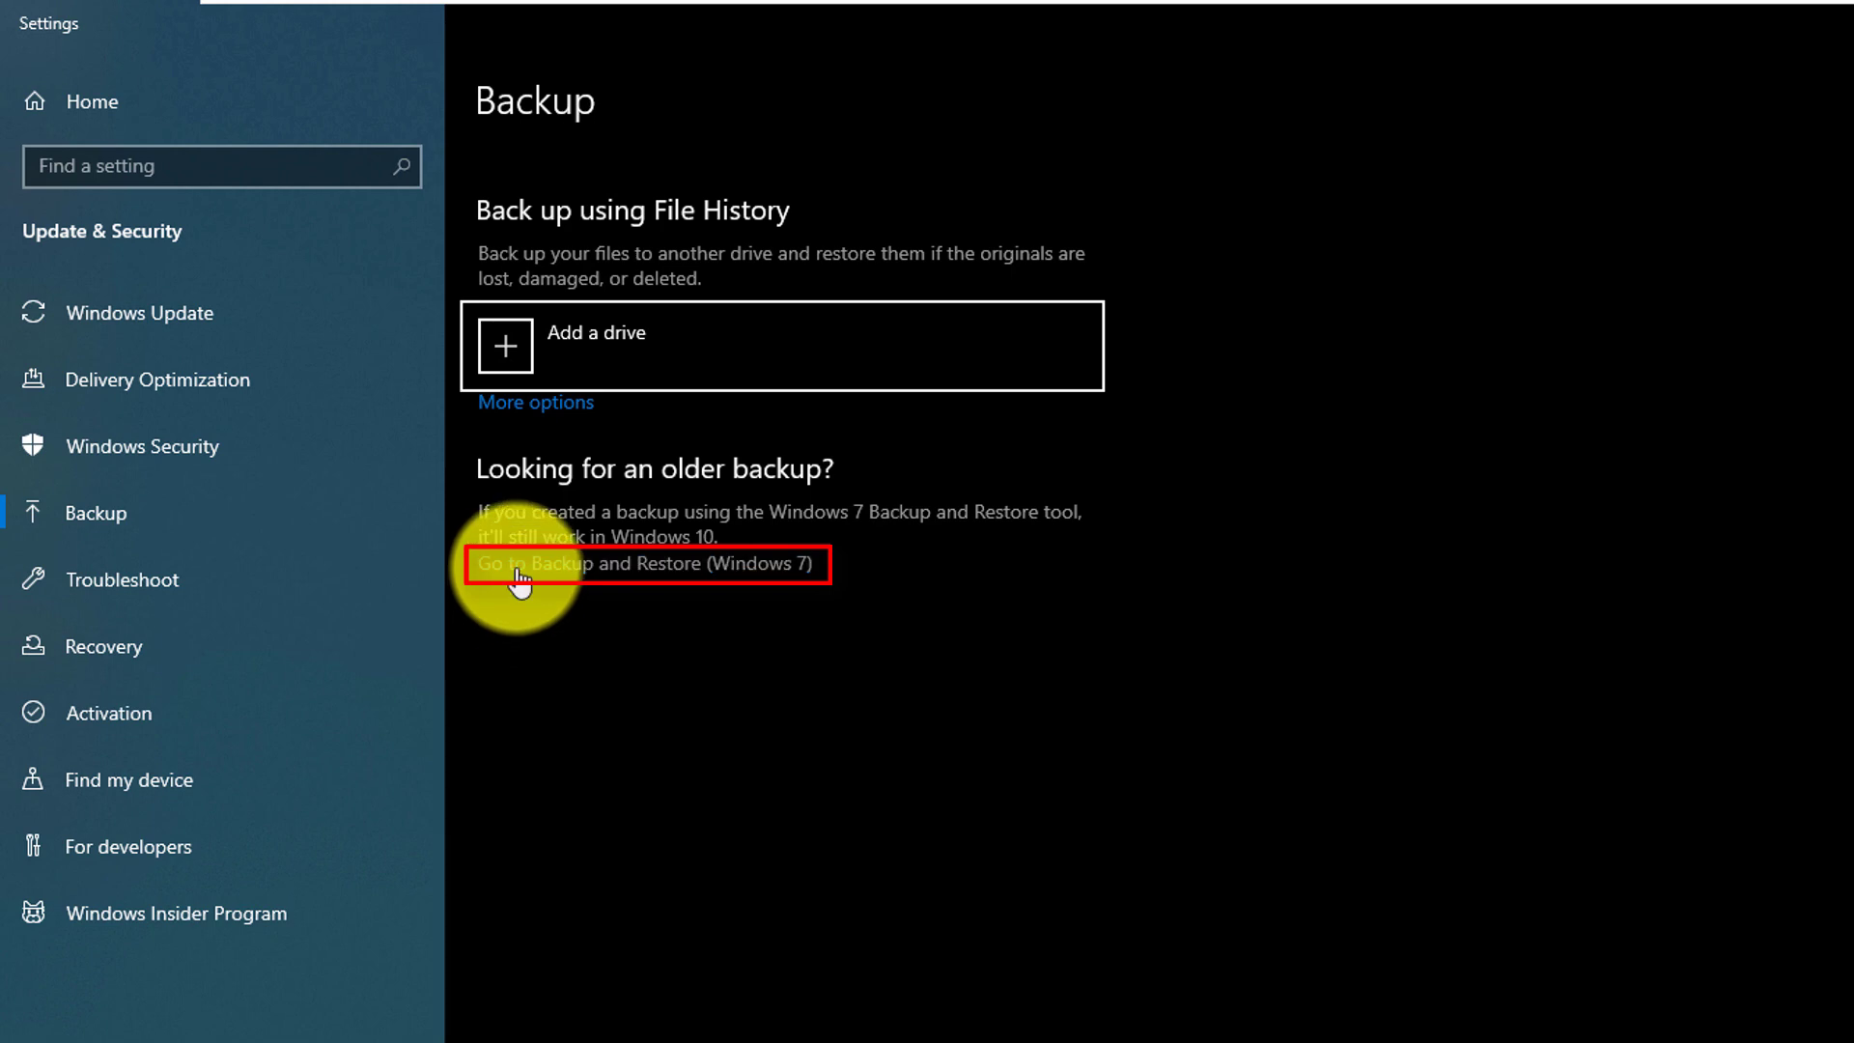
pyautogui.click(739, 568)
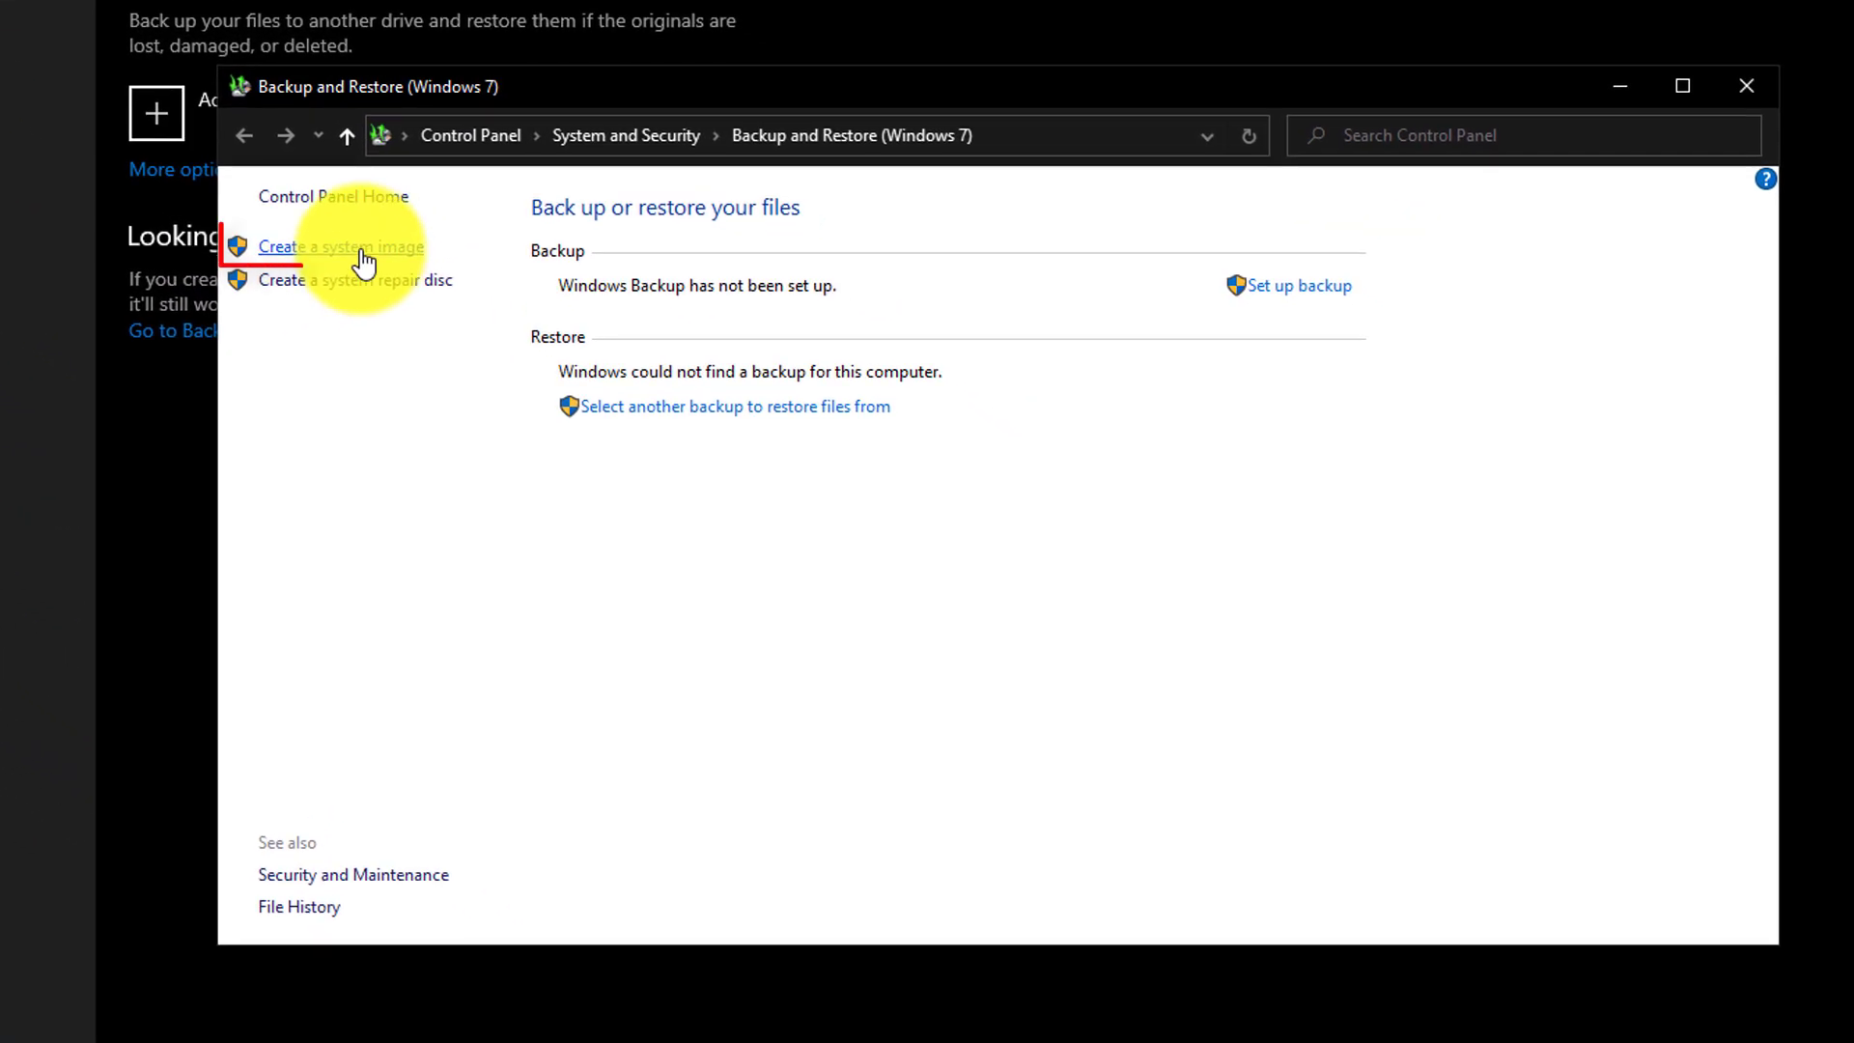
# Create a system image on the 512GB (E:) hard disk, checking the drives in This PC
pyautogui.click(362, 249)
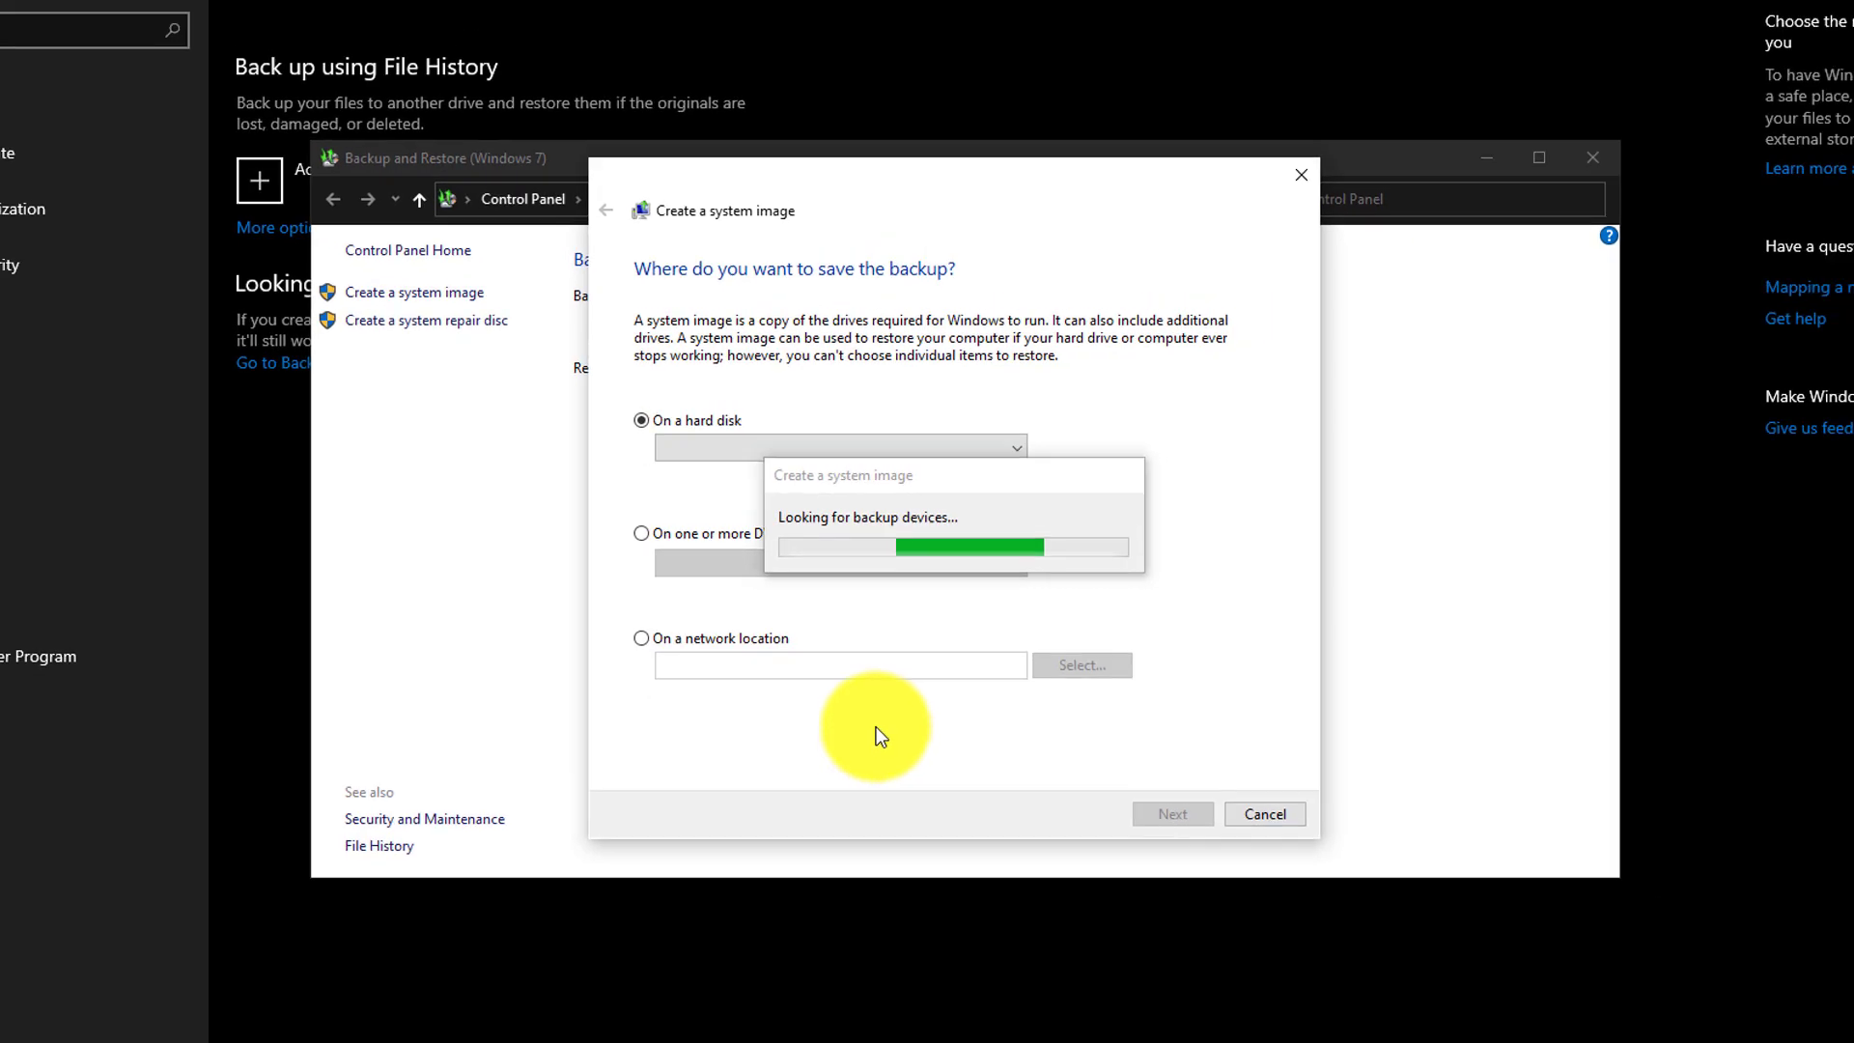
pyautogui.press('super+e')
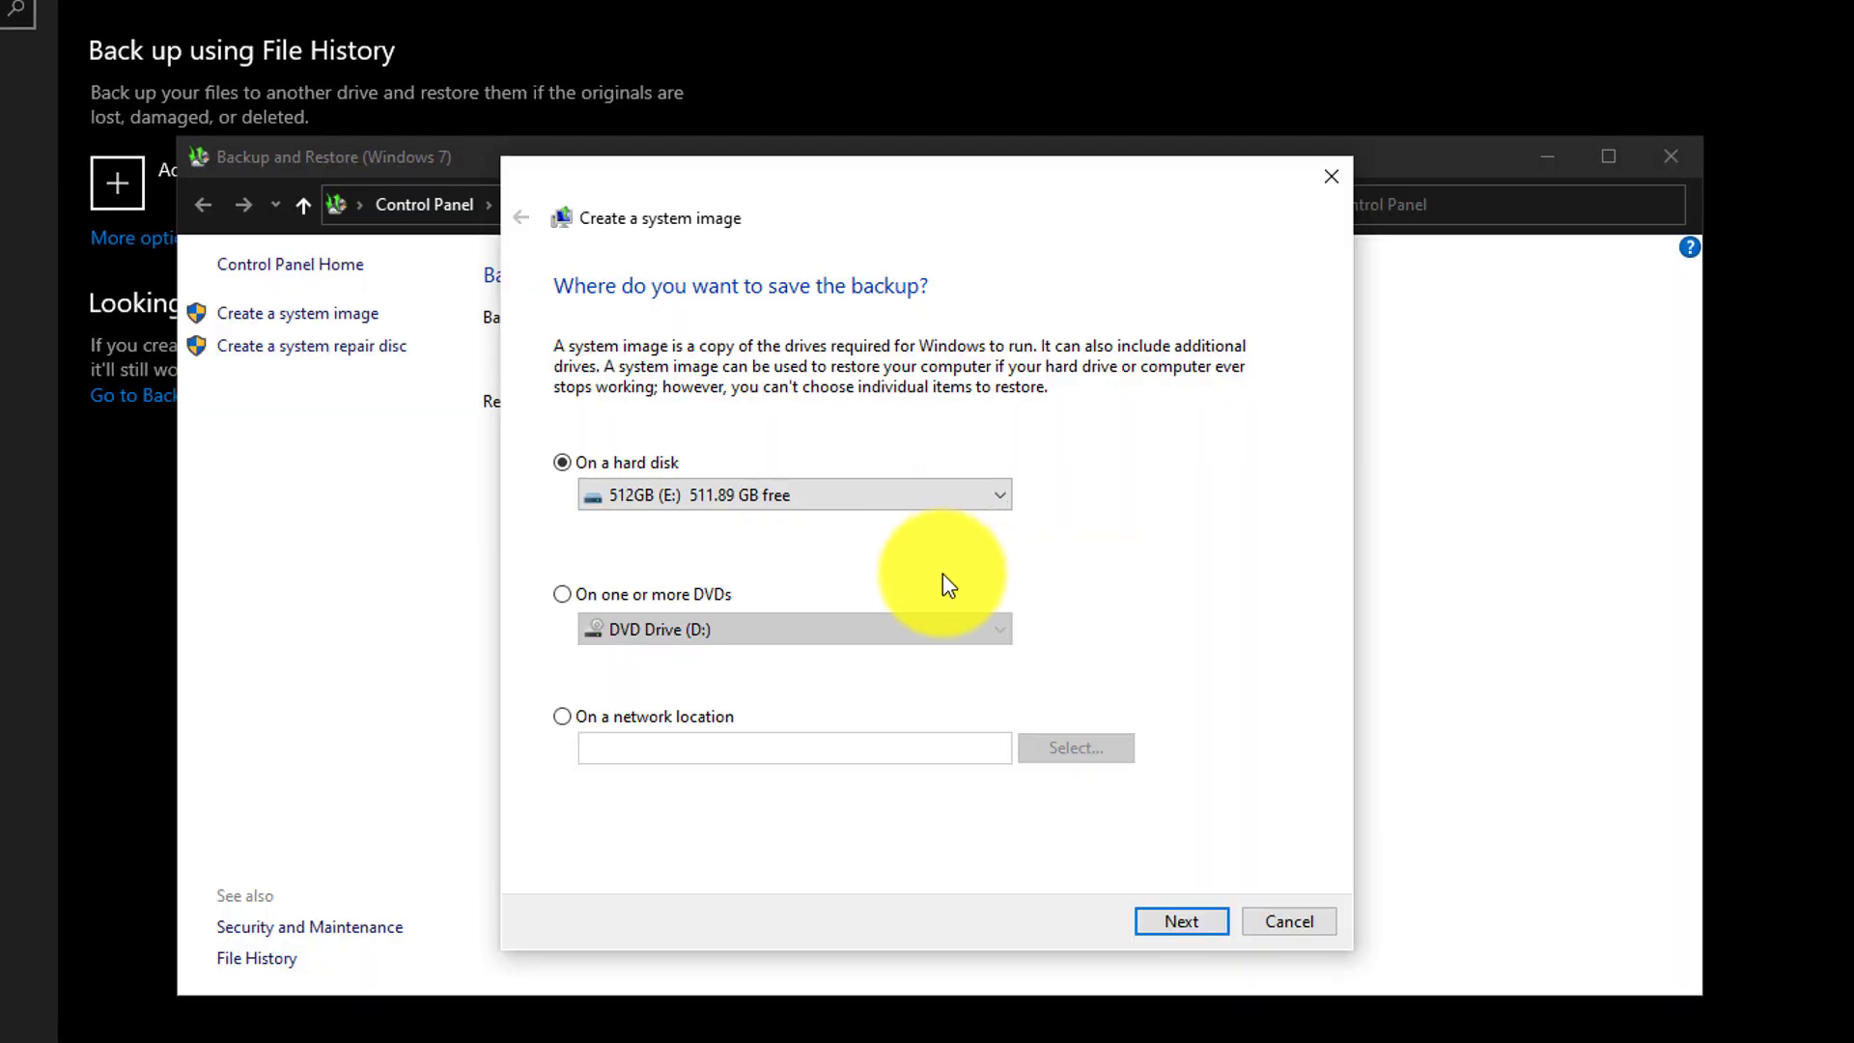
pyautogui.click(1182, 922)
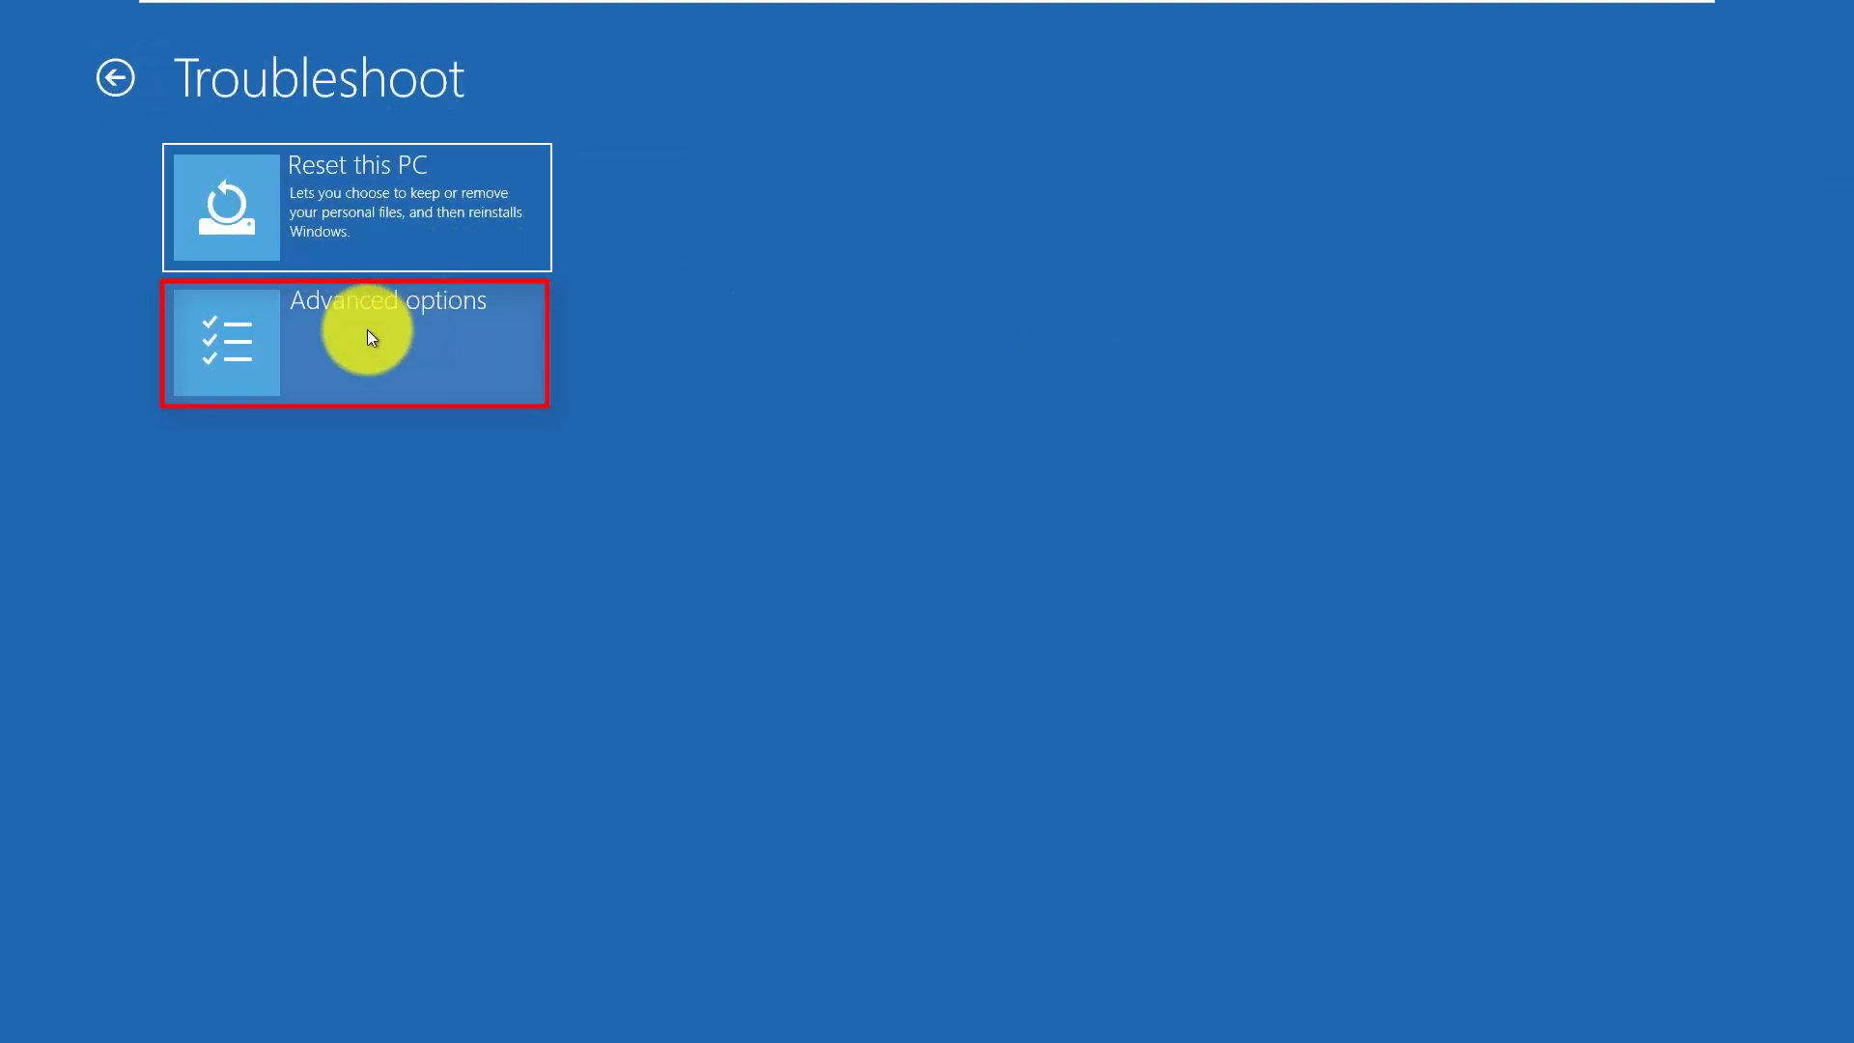
# Launch System Image Recovery from Advanced options and choose the user account
pyautogui.click(371, 336)
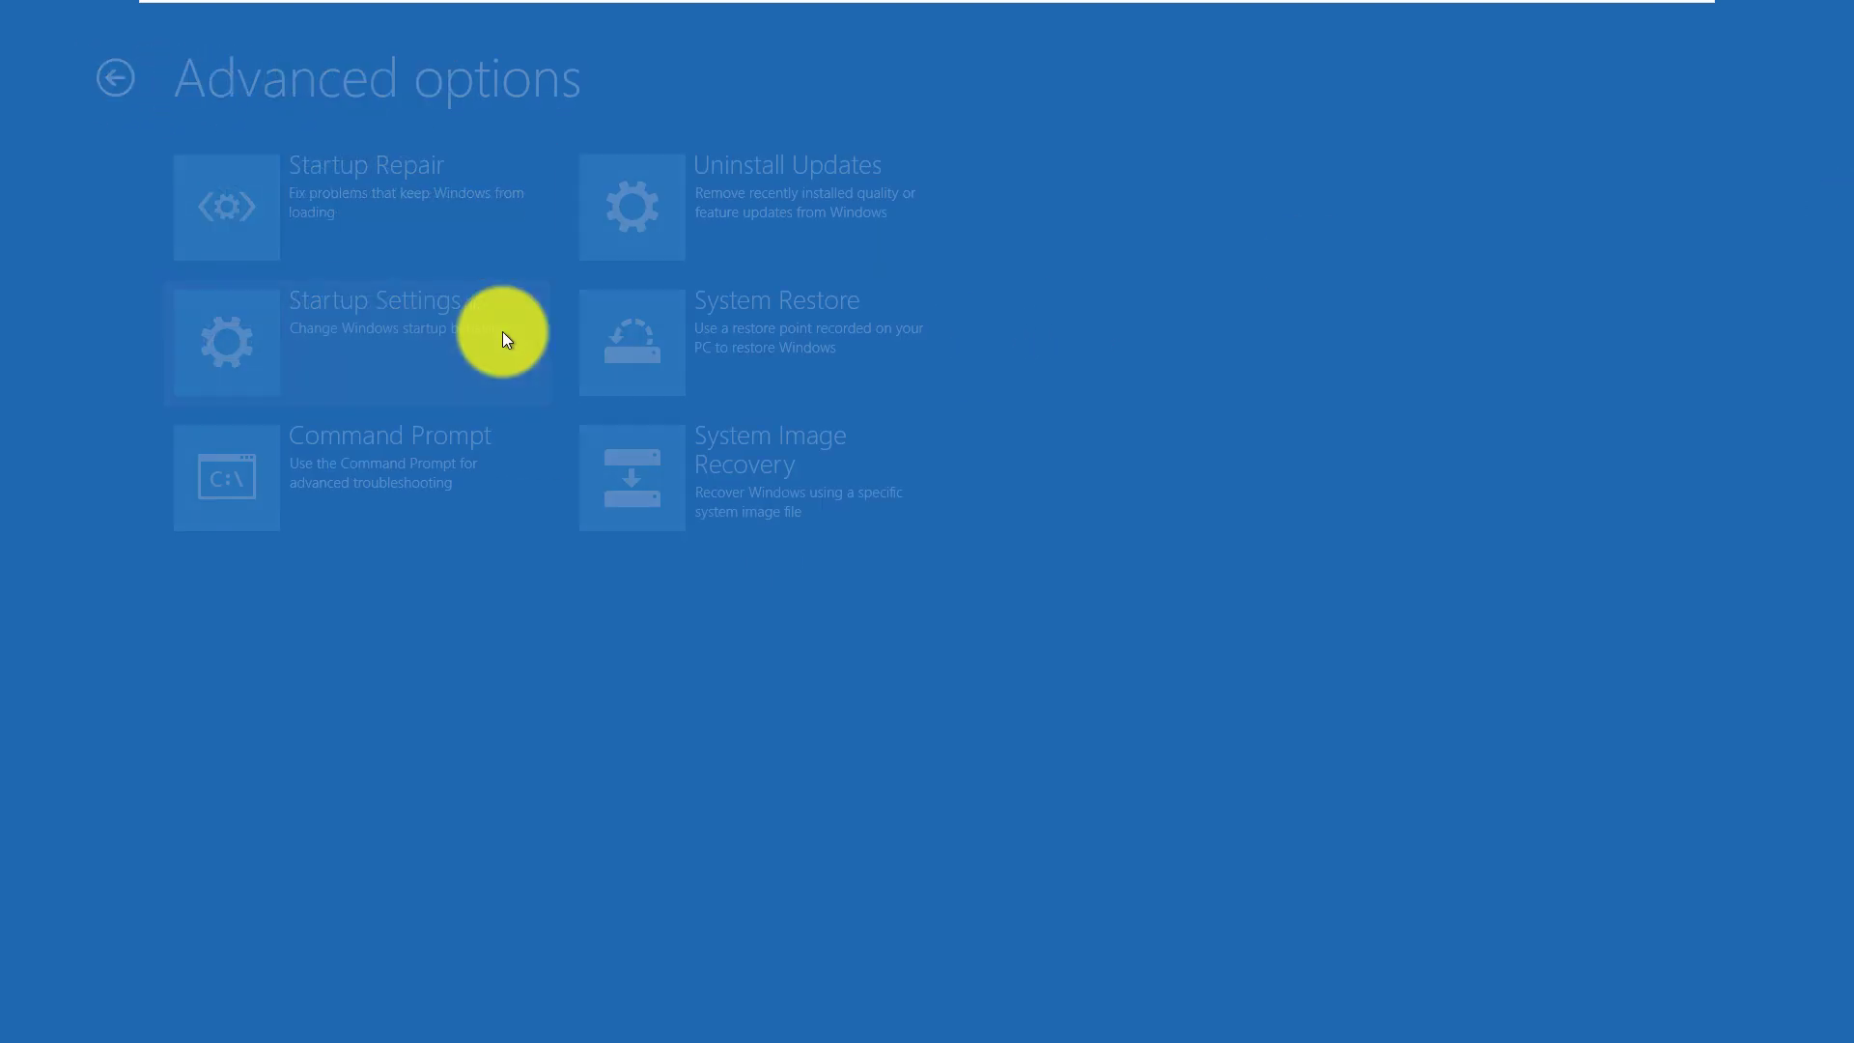
pyautogui.click(829, 478)
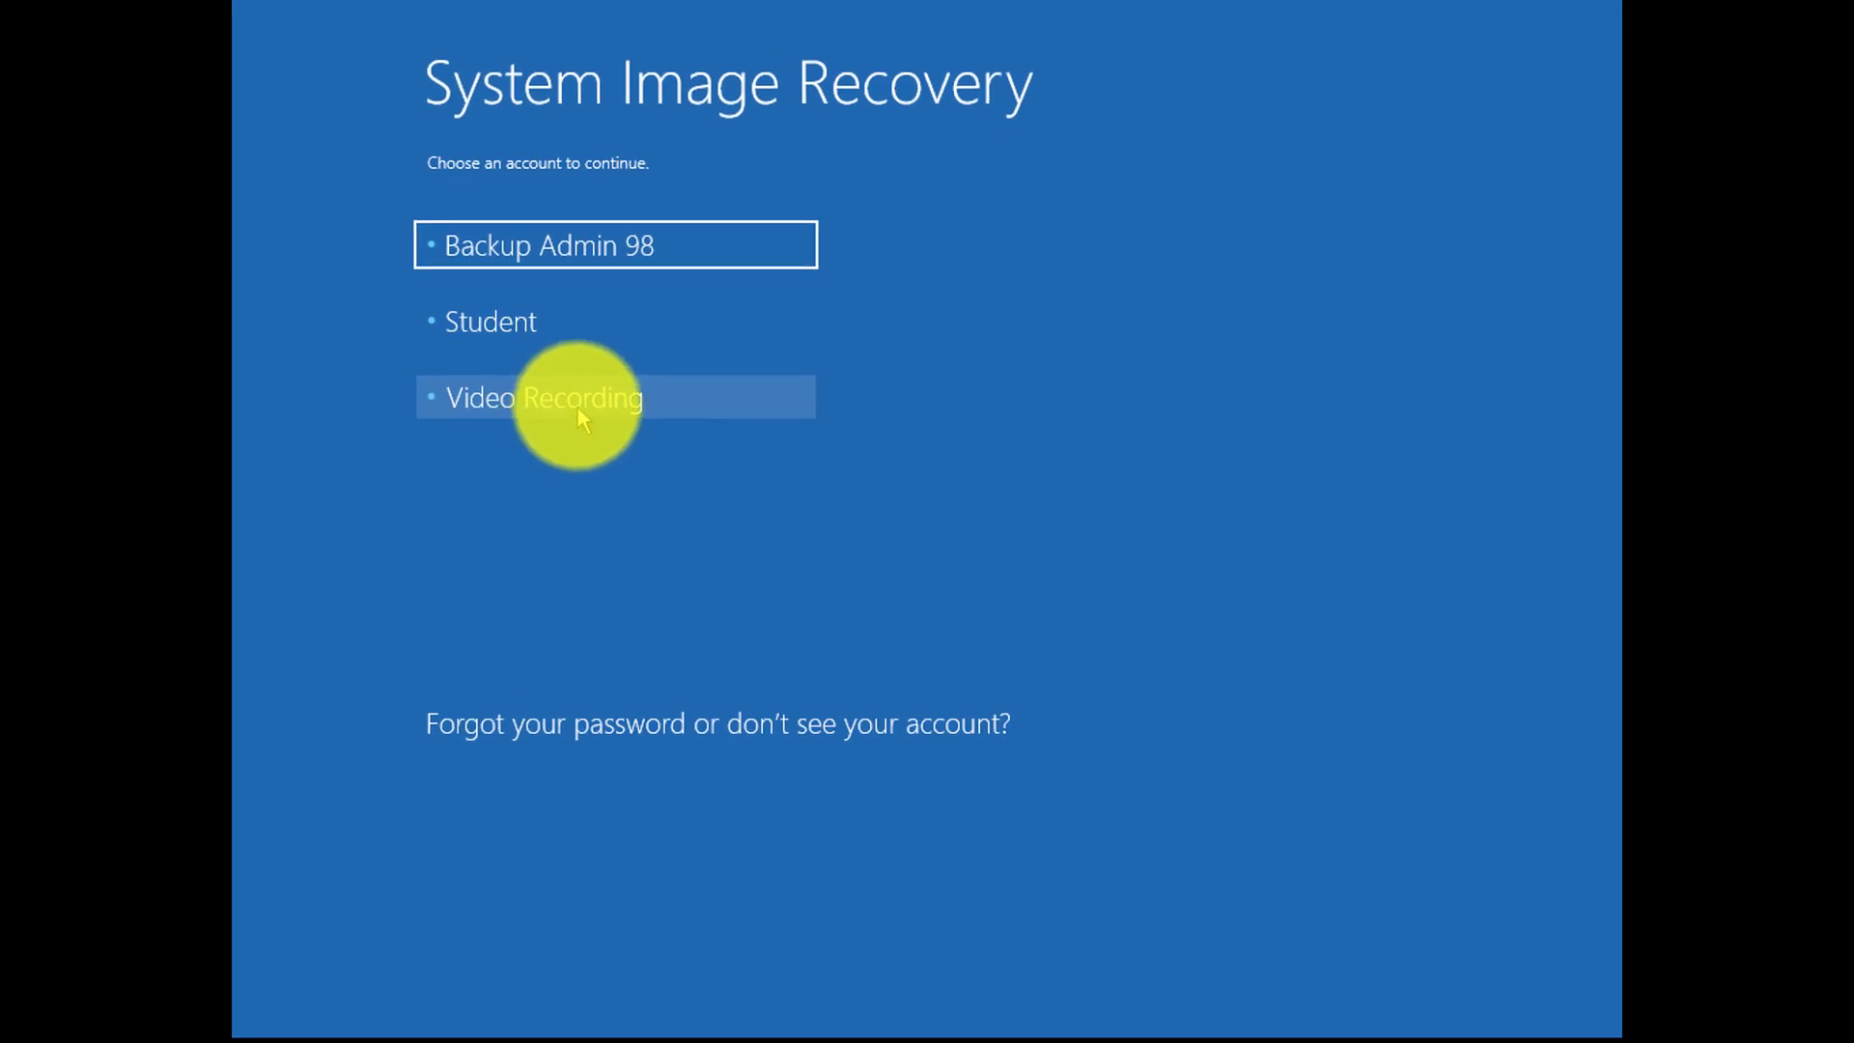
pyautogui.click(628, 410)
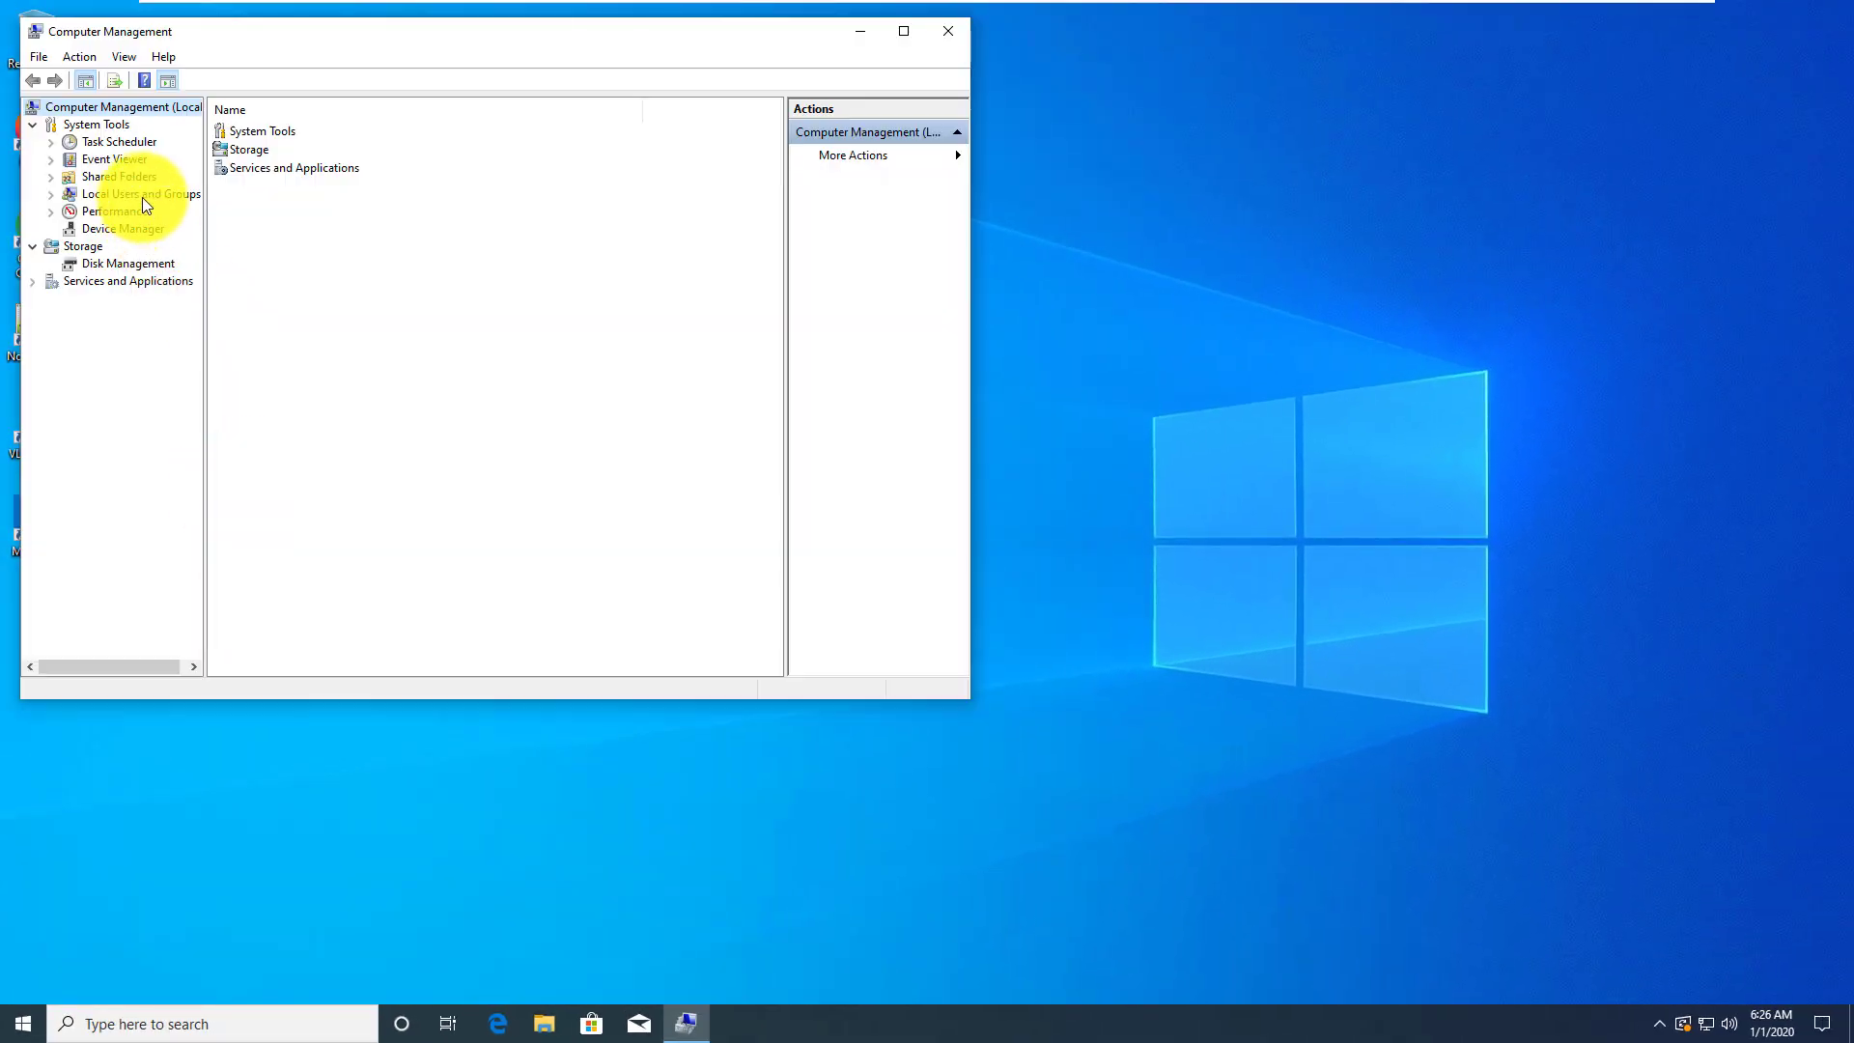
# Show the Local Users and Groups > Users list, widen the Name column, and begin a New User
pyautogui.click(145, 195)
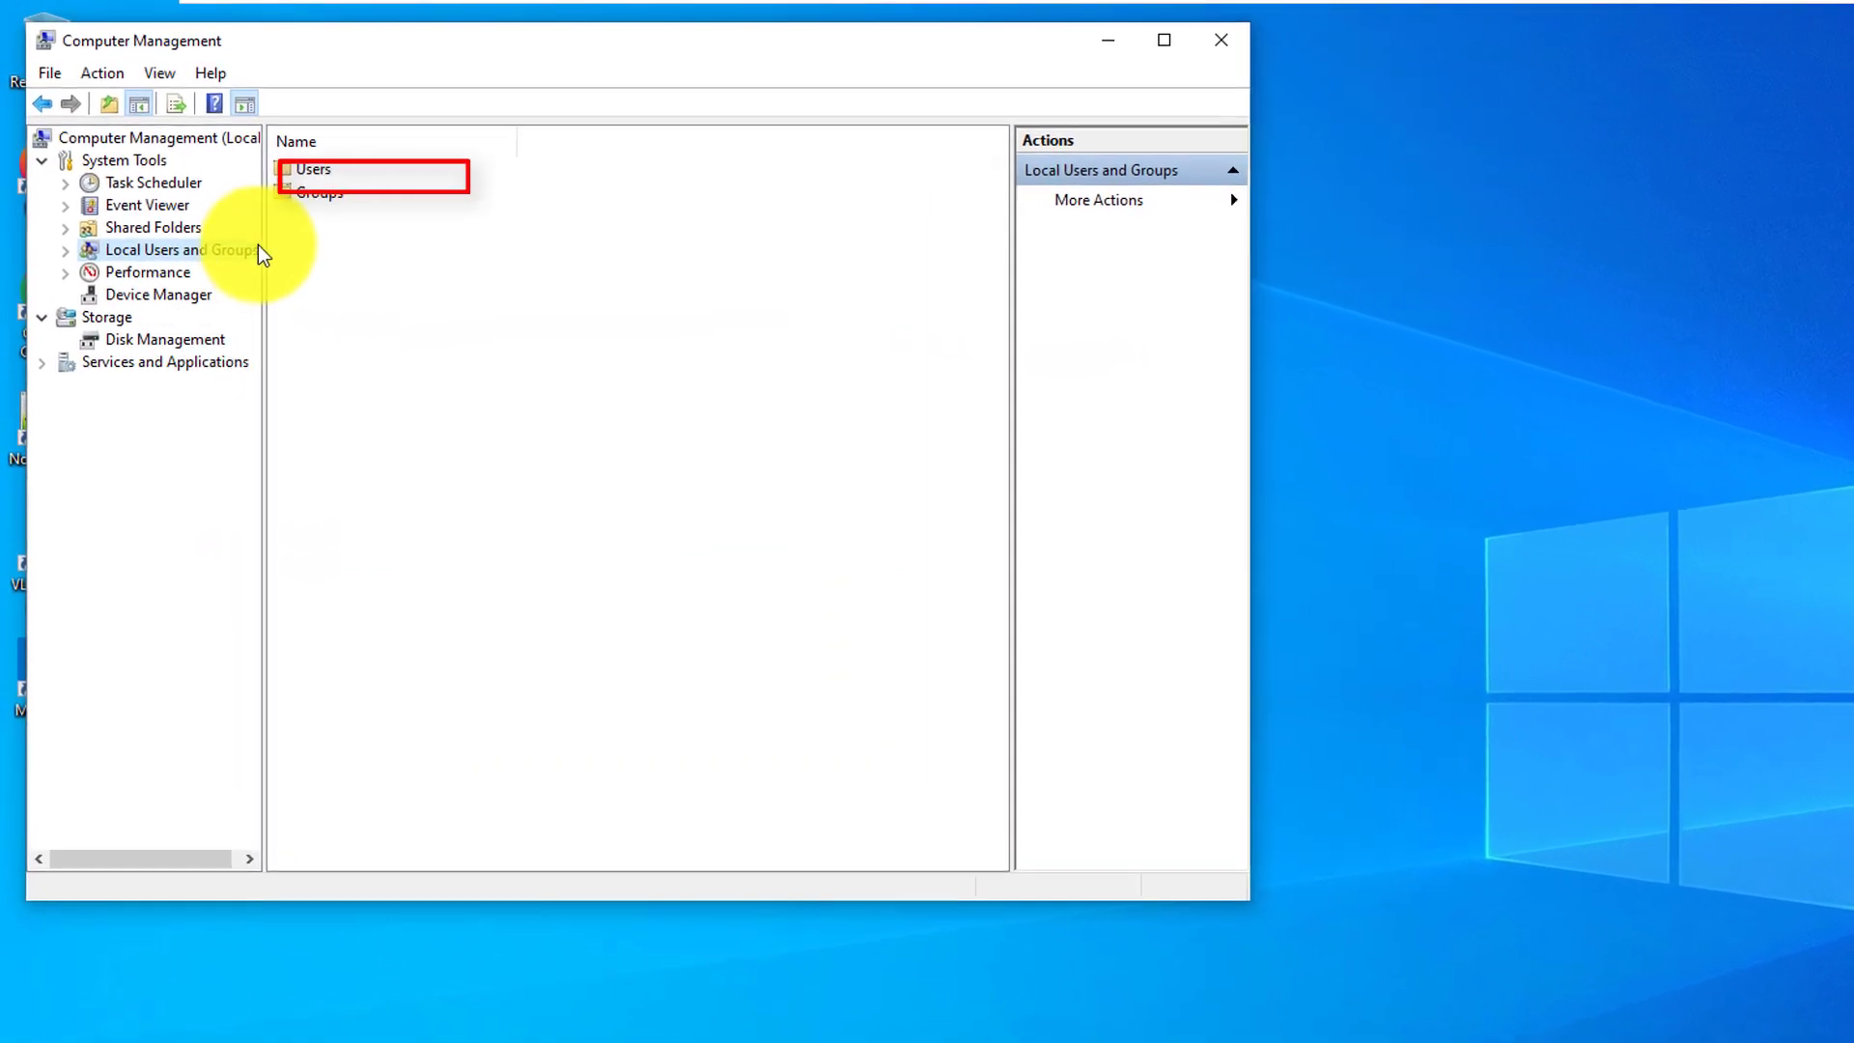
pyautogui.doubleClick(314, 170)
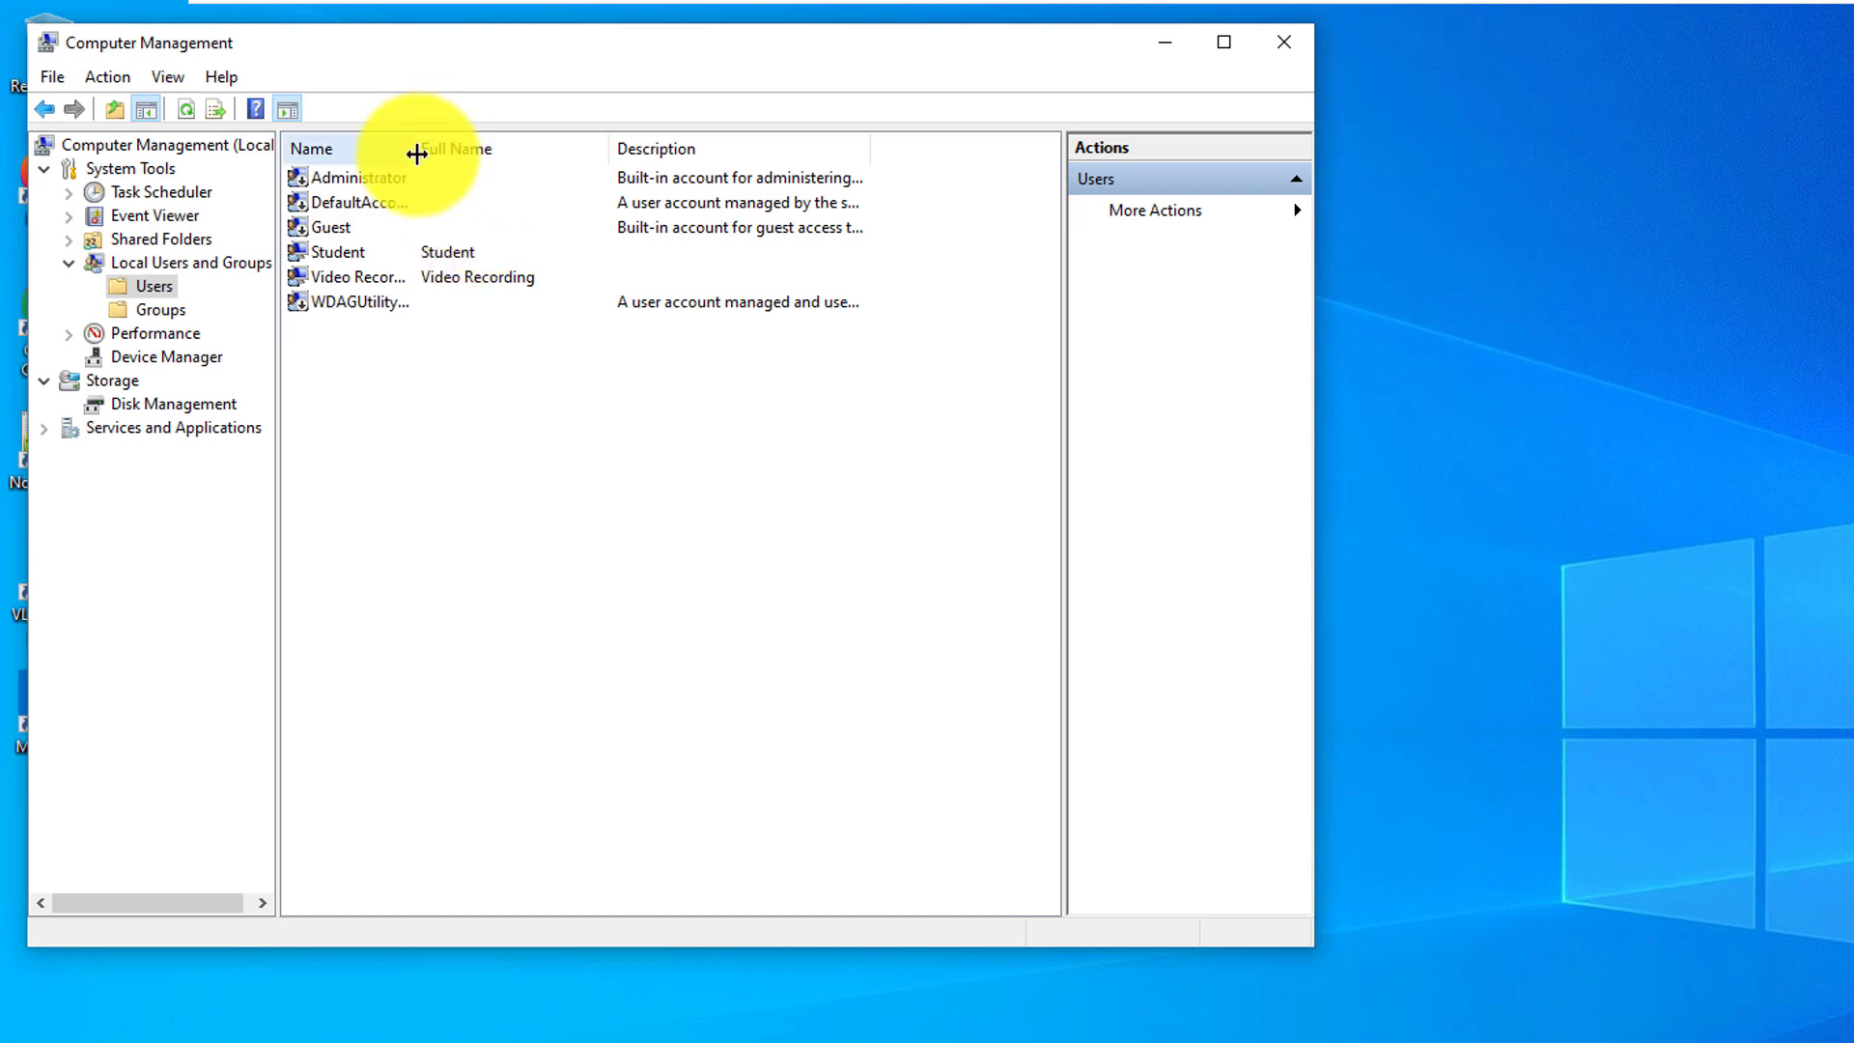
pyautogui.moveTo(416, 154); pyautogui.dragTo(499, 155)
pyautogui.rightClick(362, 359)
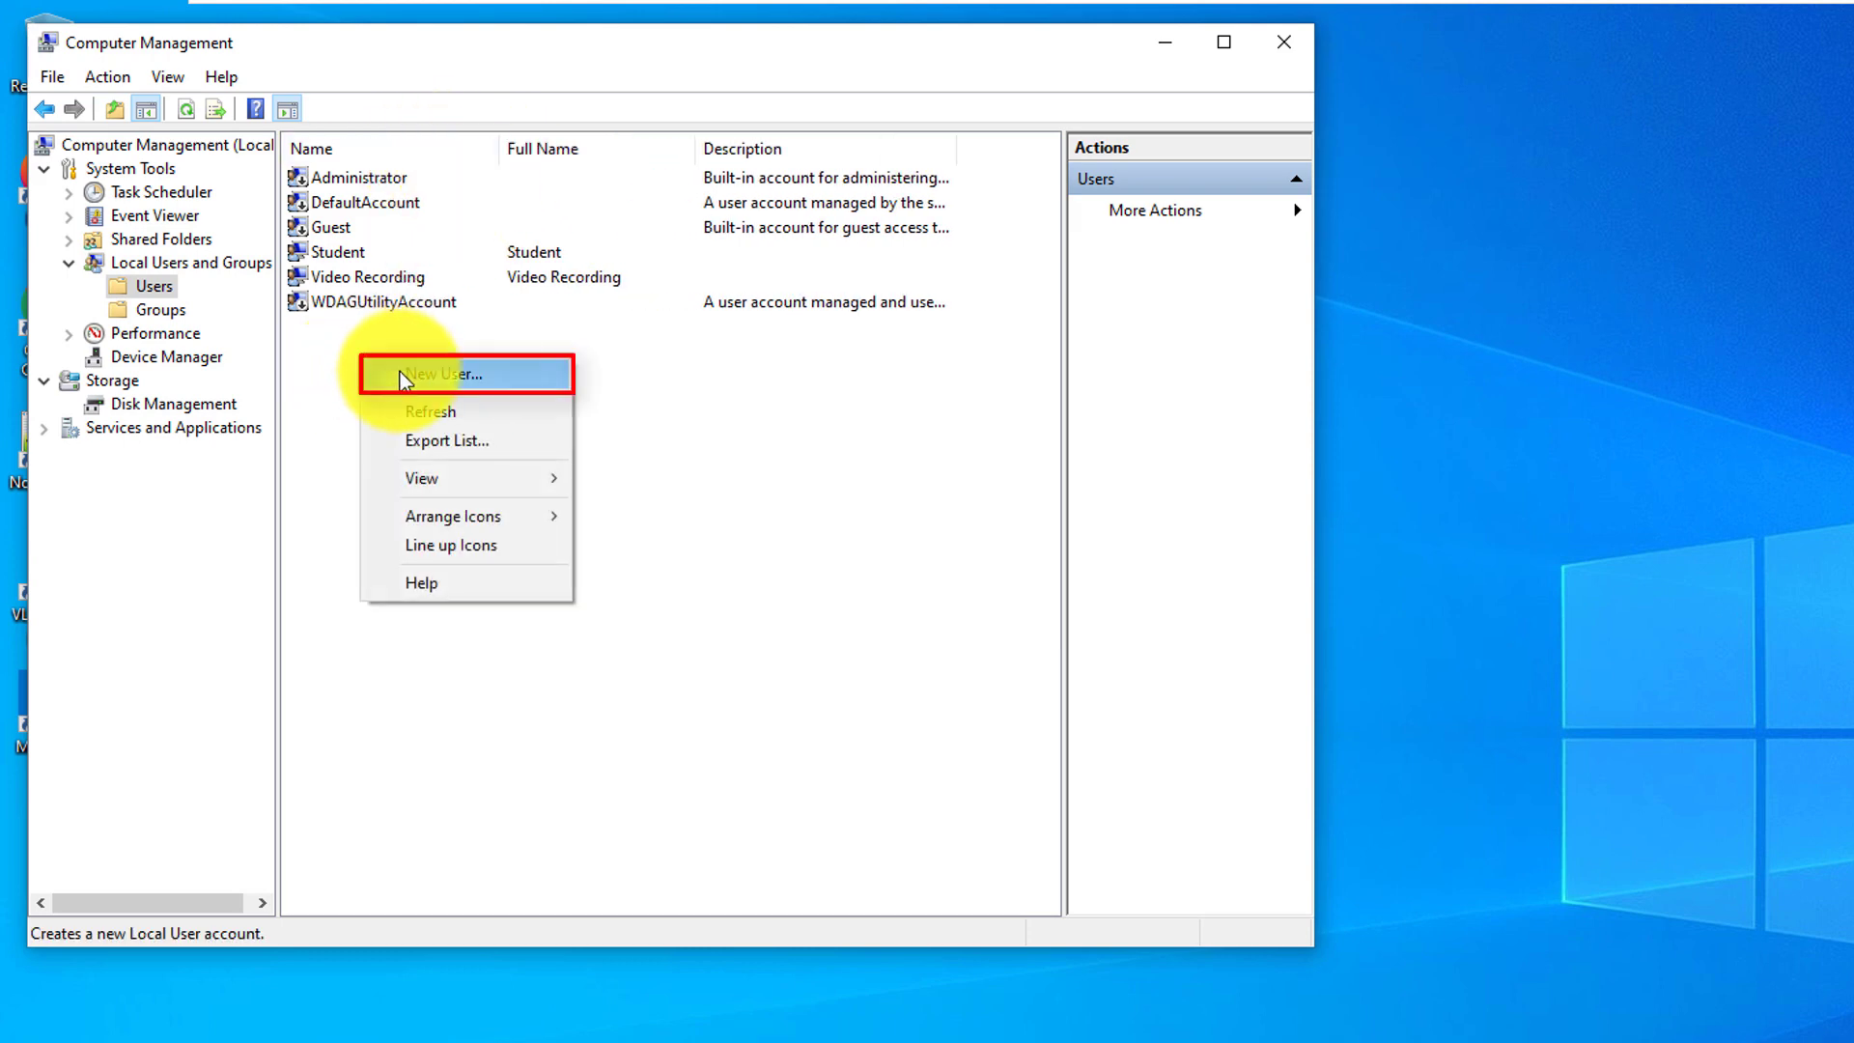
pyautogui.click(454, 383)
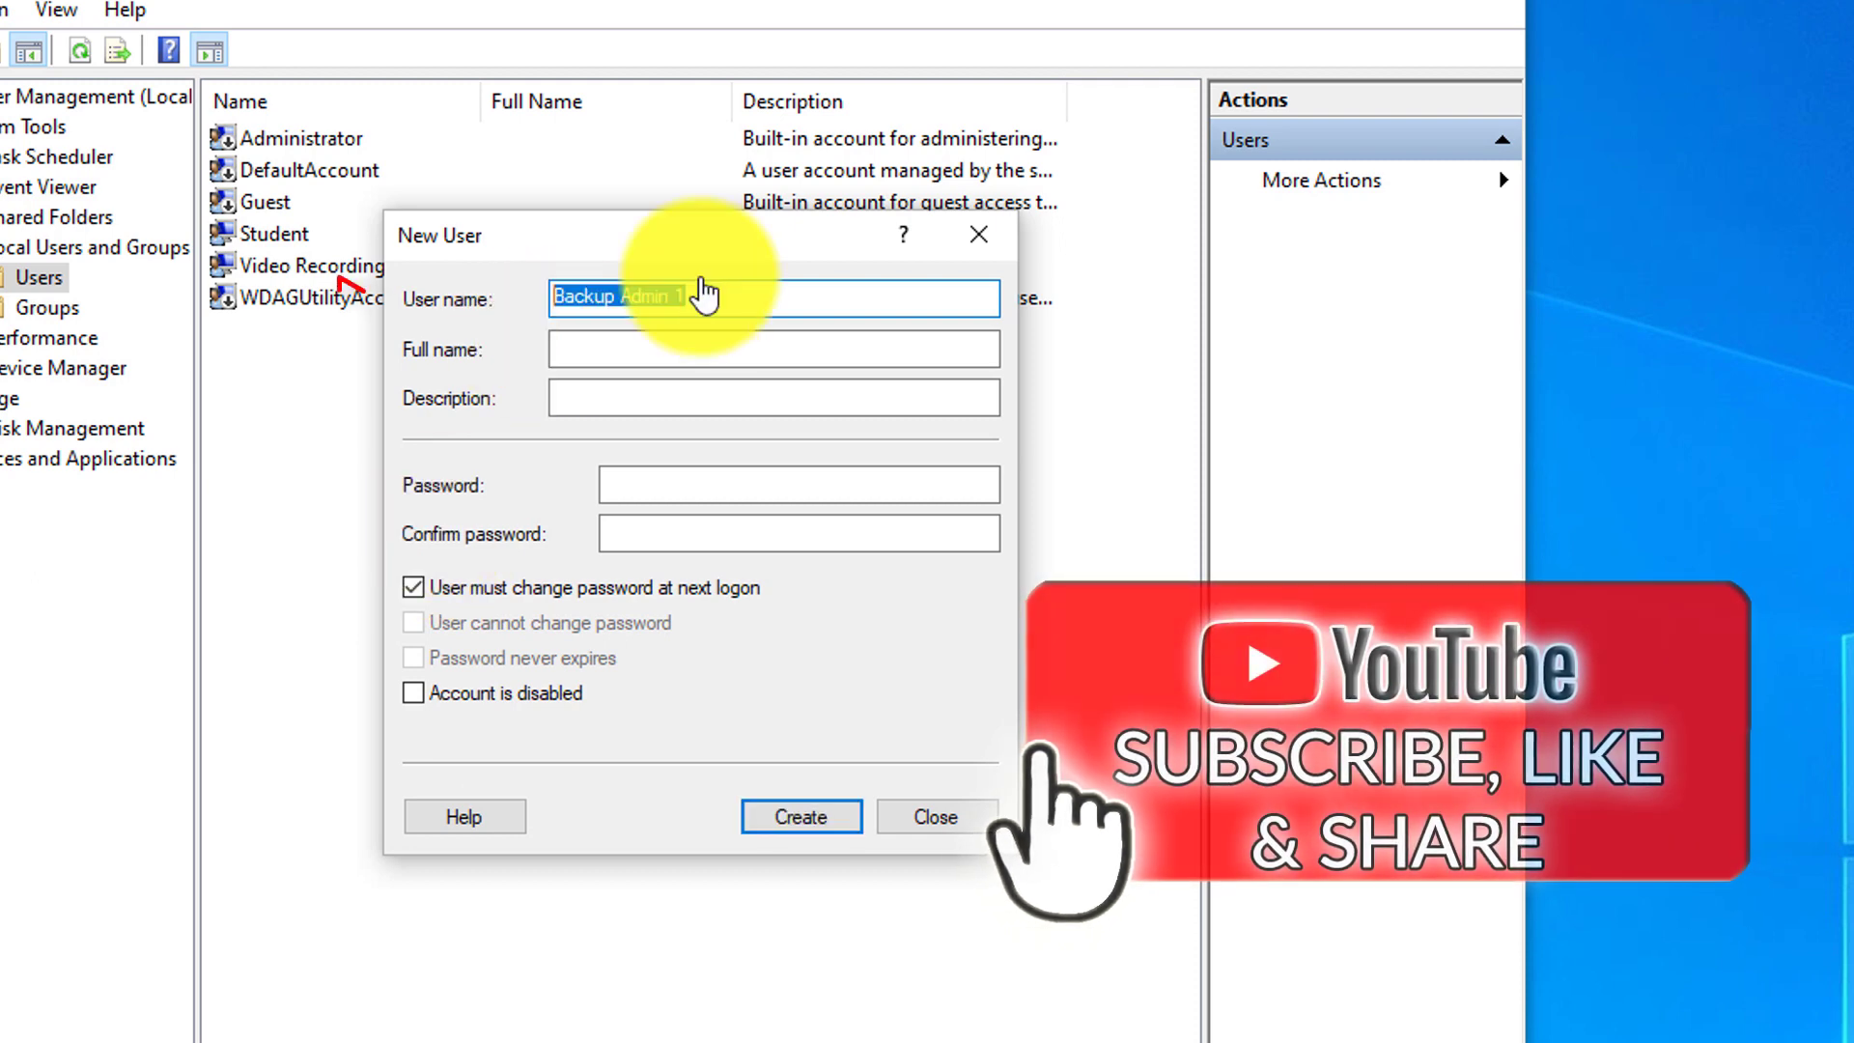
# Create user 'Backup Admin 98' with a password that never expires and no forced change at logon
pyautogui.click(703, 295)
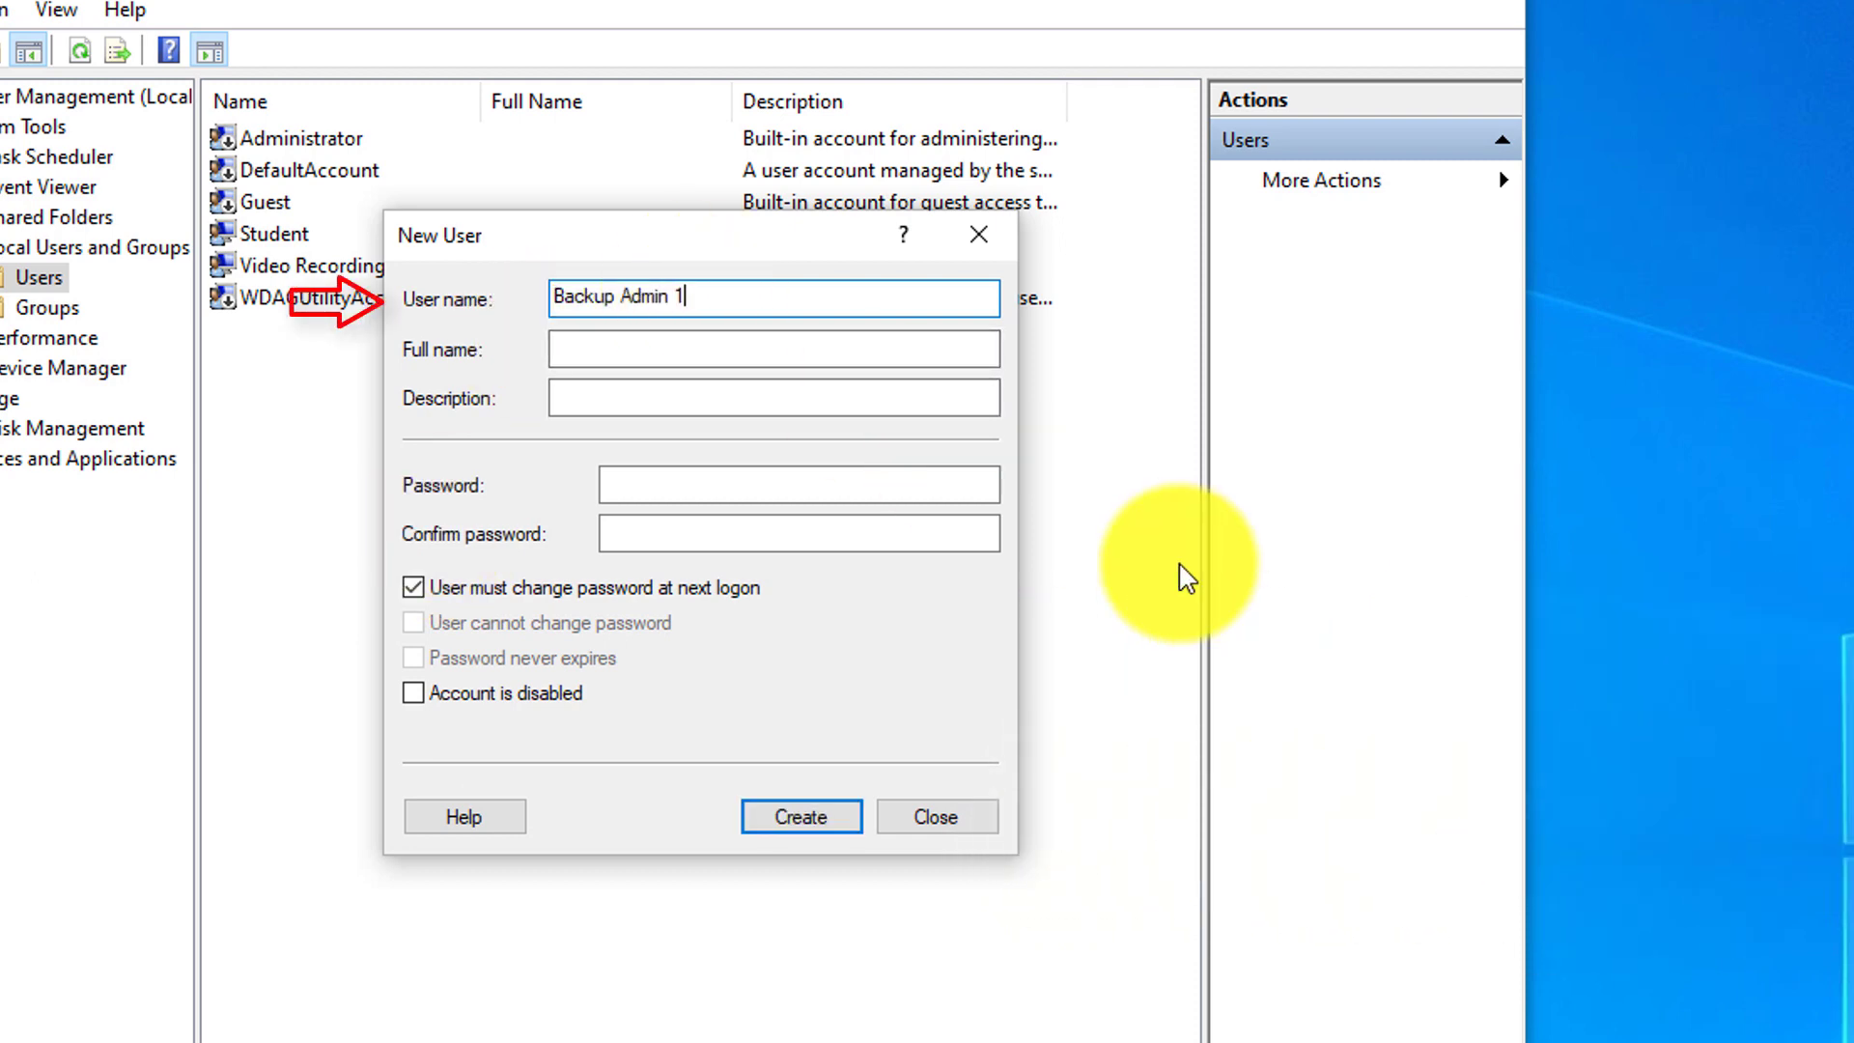
pyautogui.press('BackSpace')
pyautogui.write('98')
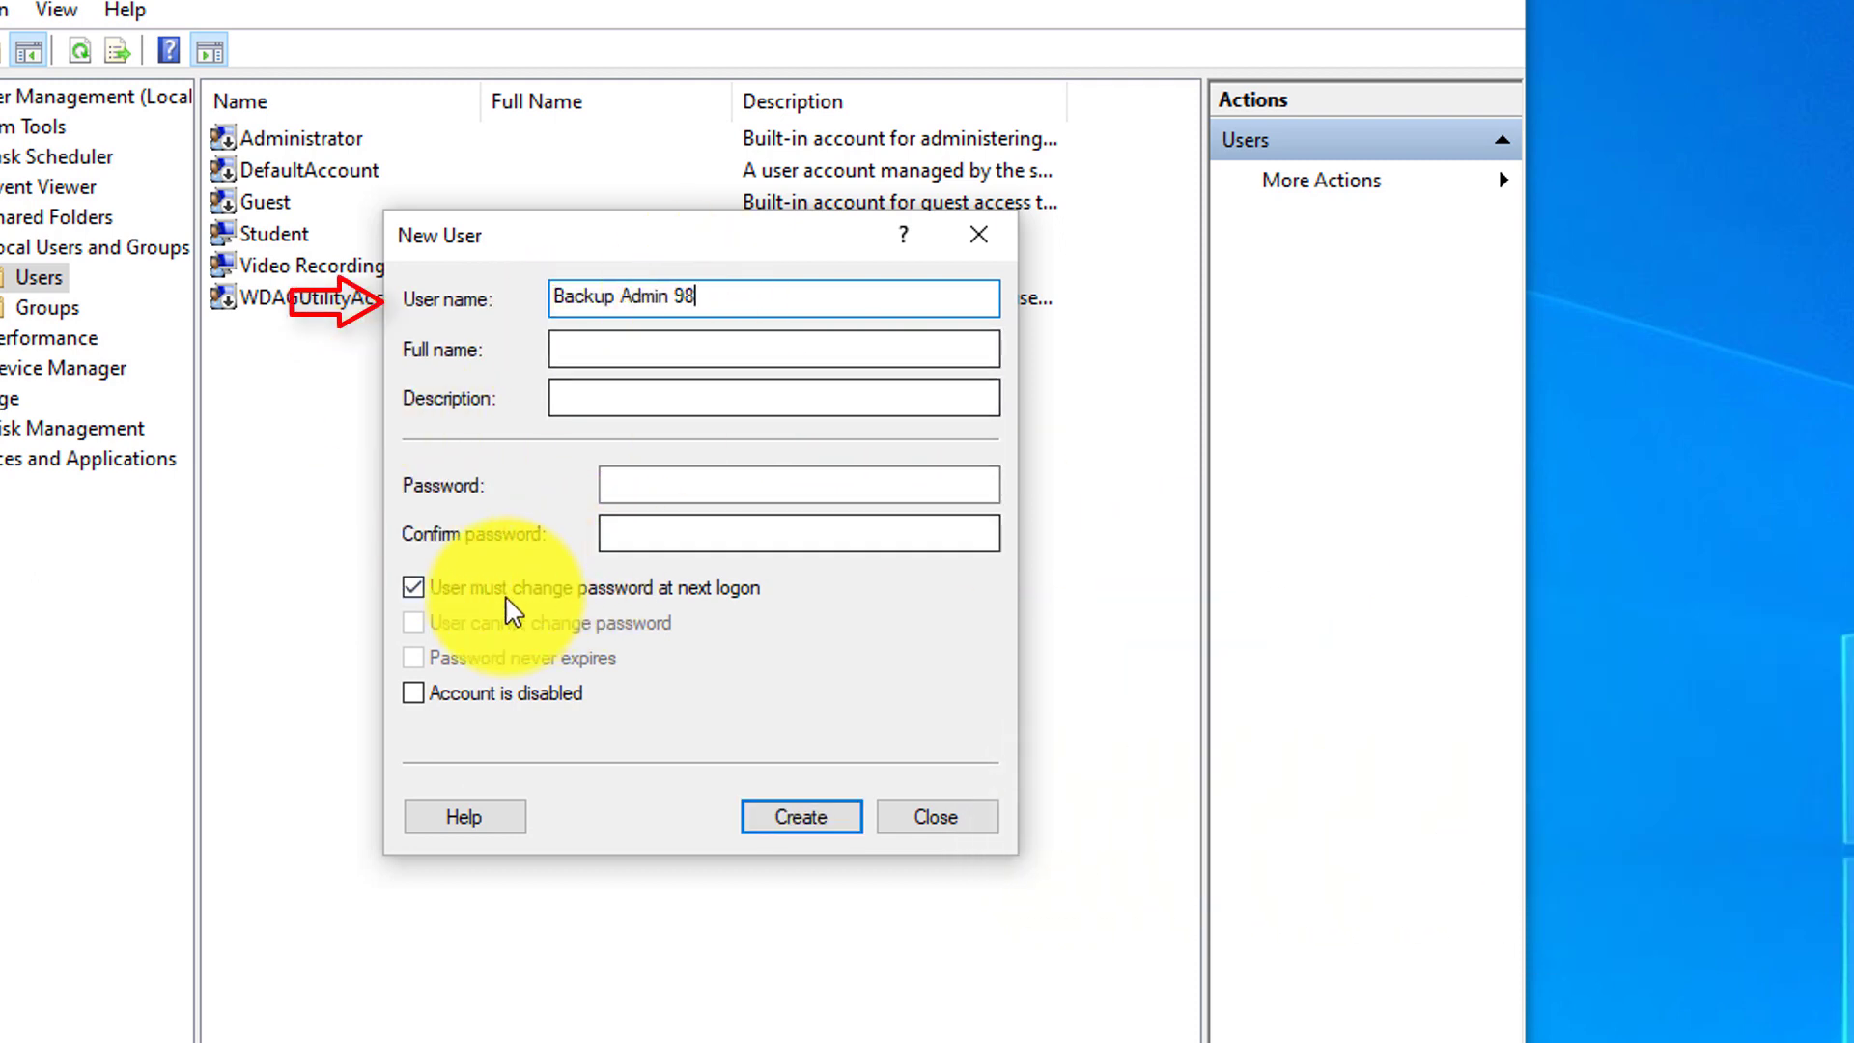
pyautogui.click(420, 595)
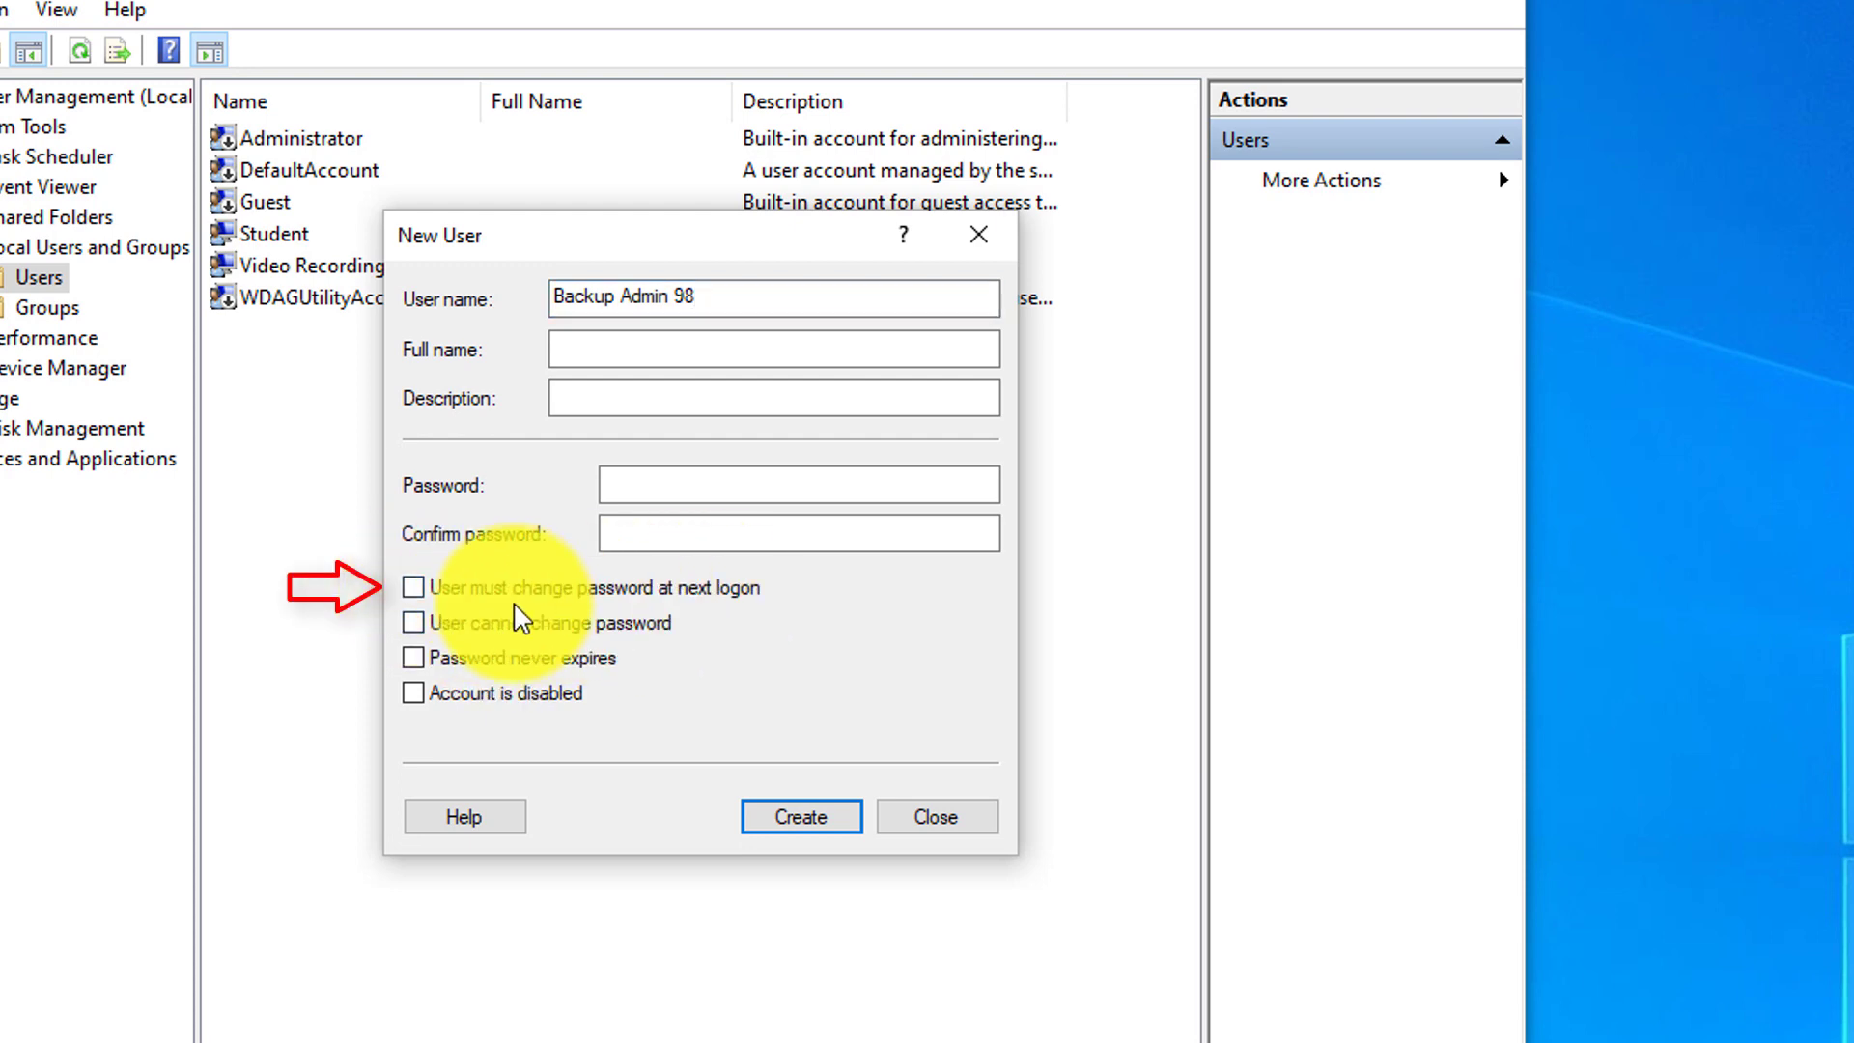
pyautogui.click(415, 660)
pyautogui.click(618, 491)
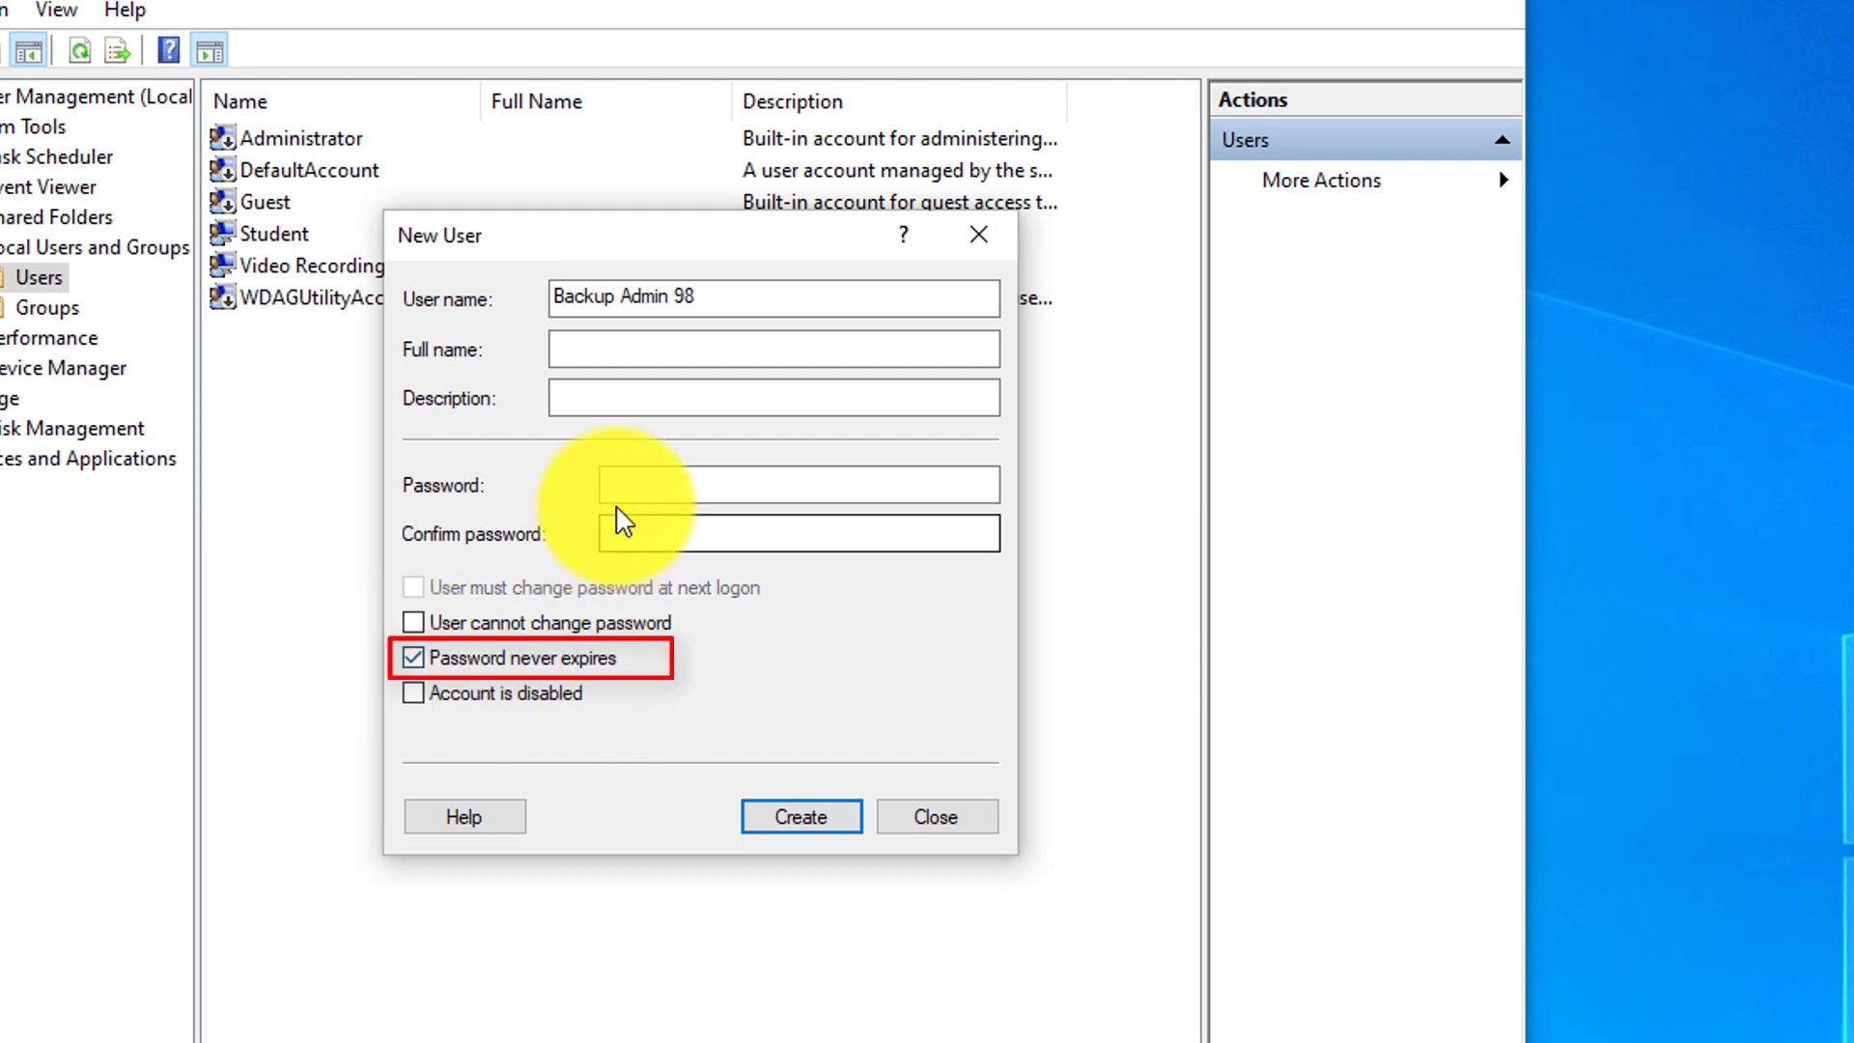
pyautogui.write('P@ssword123')
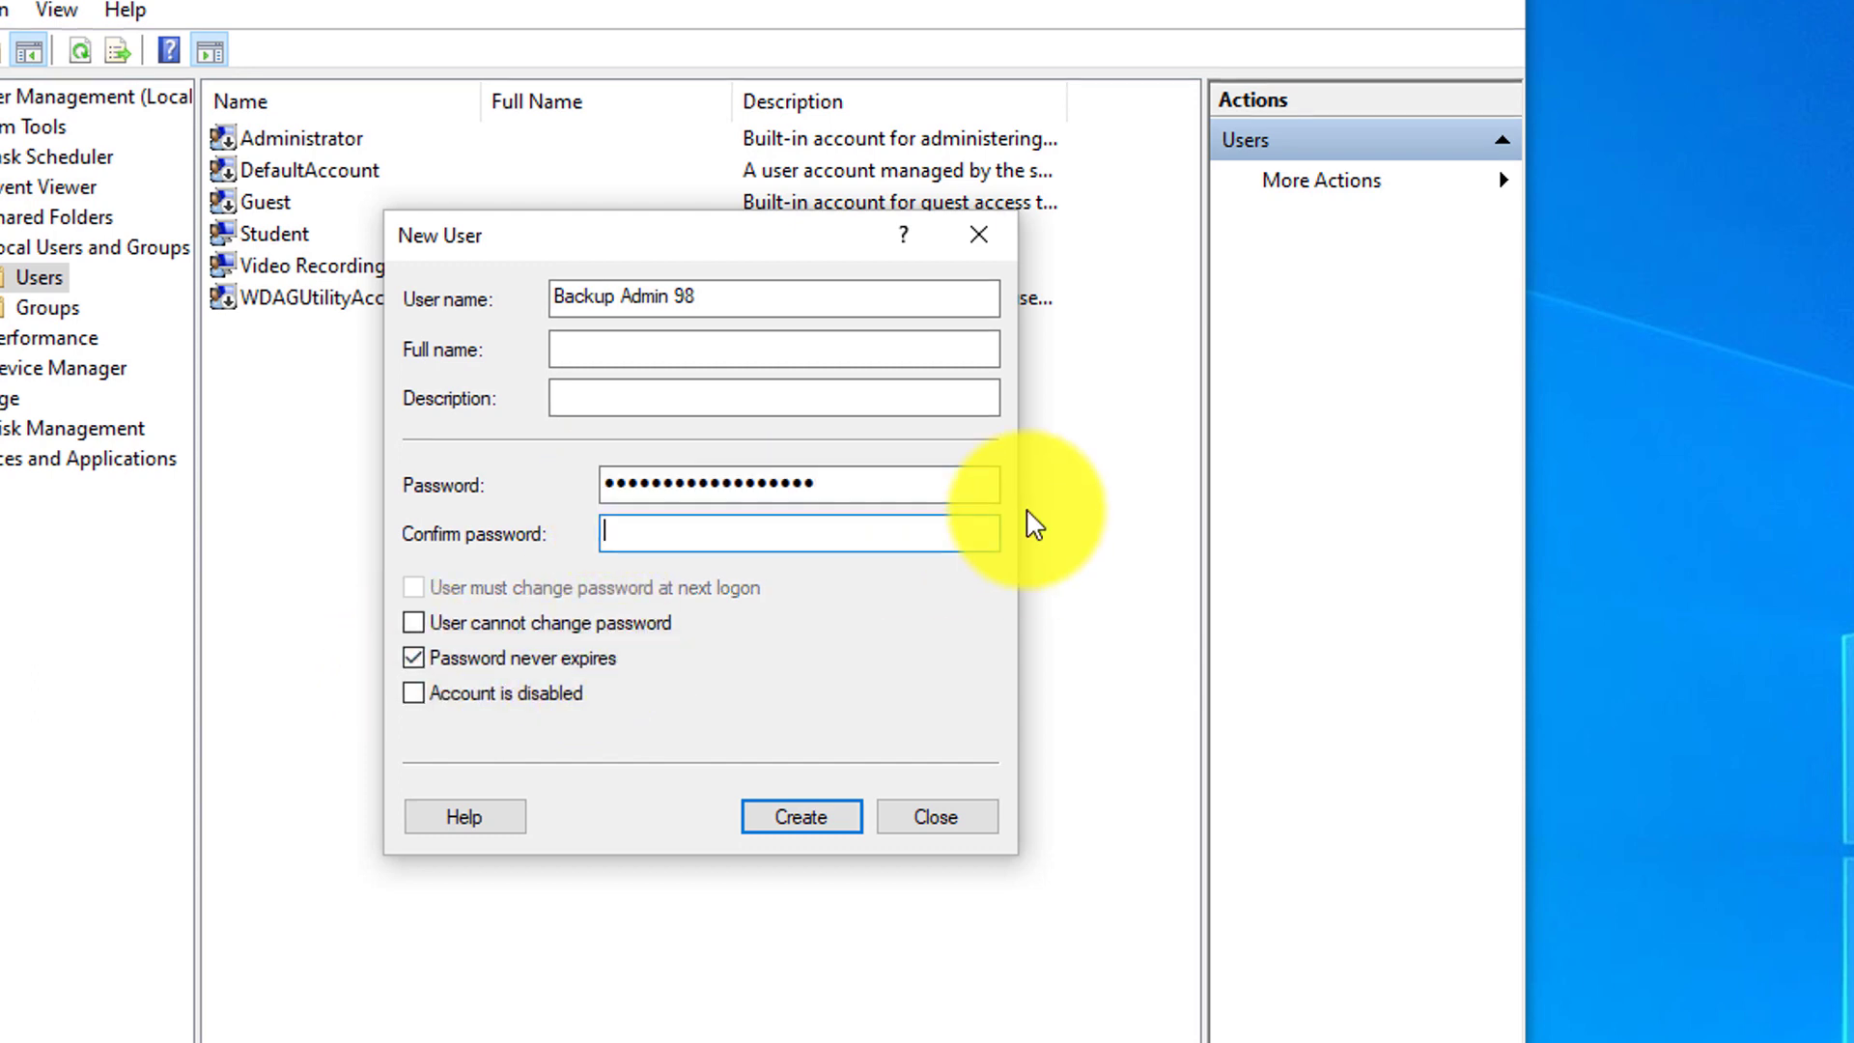
pyautogui.write('*****')
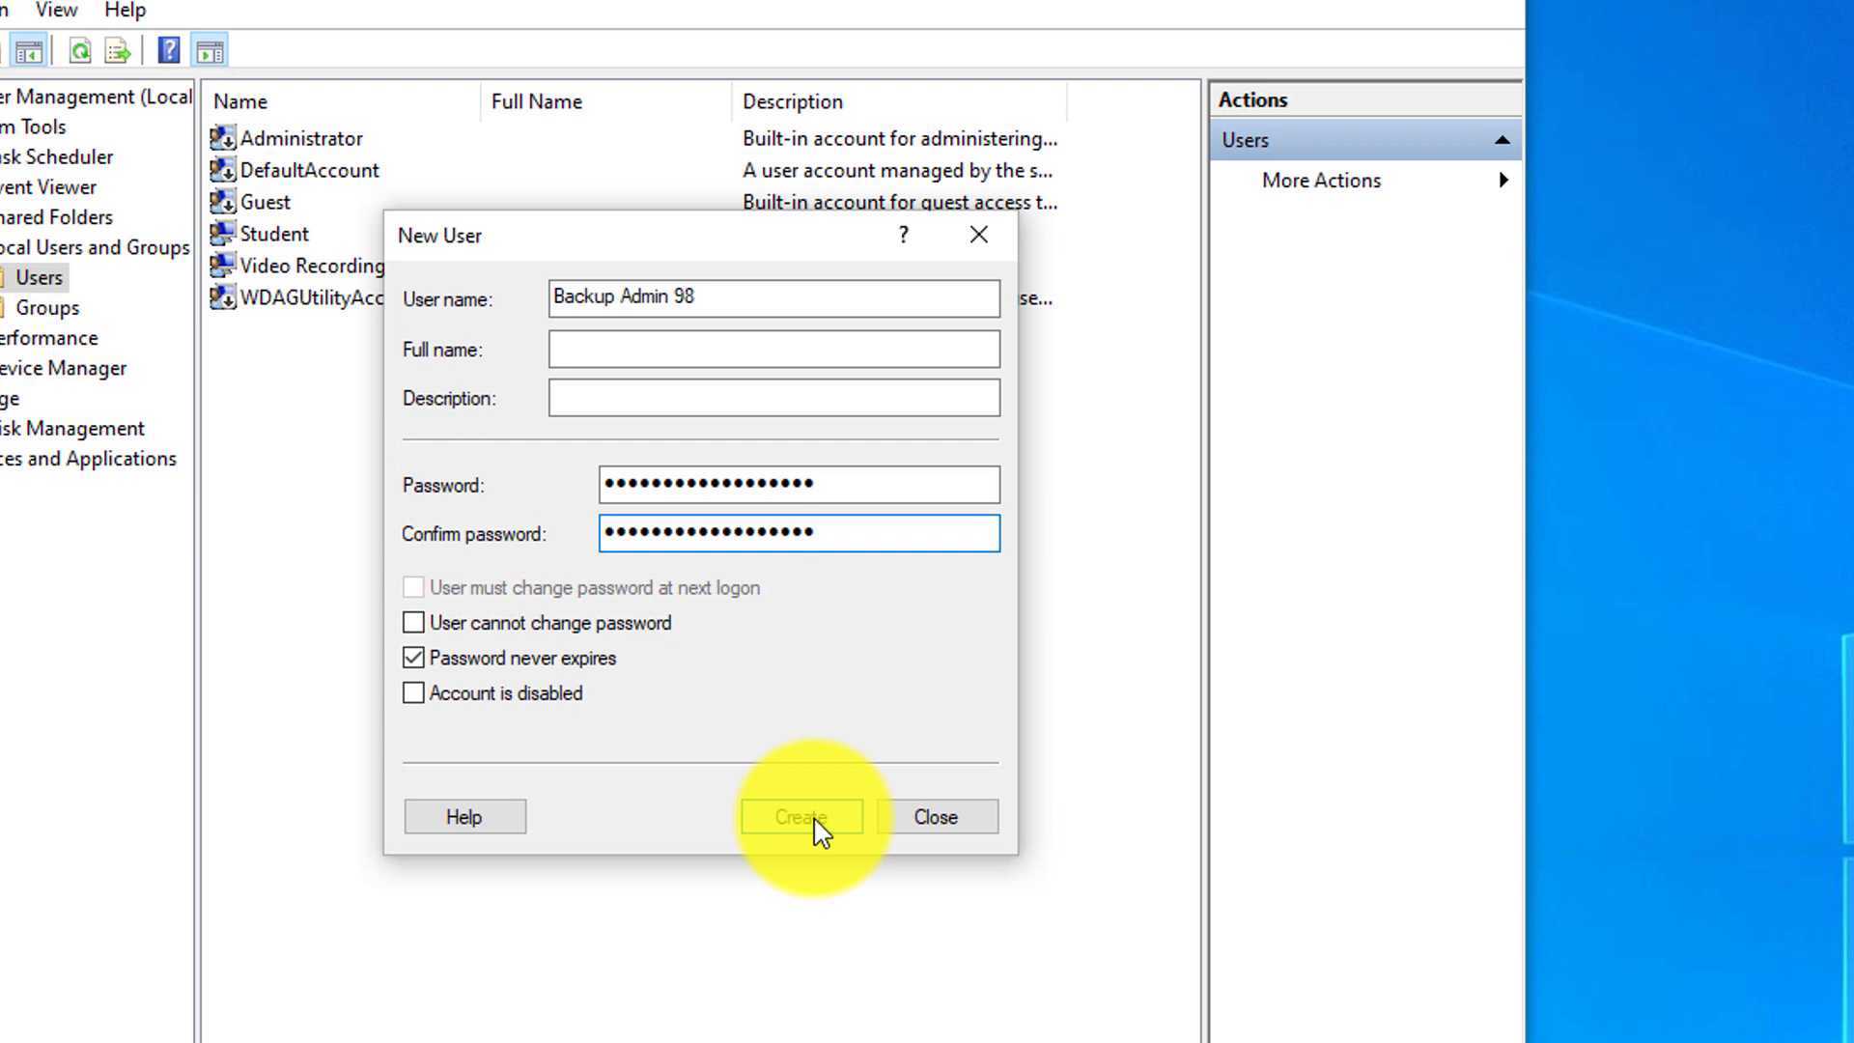
pyautogui.click(816, 828)
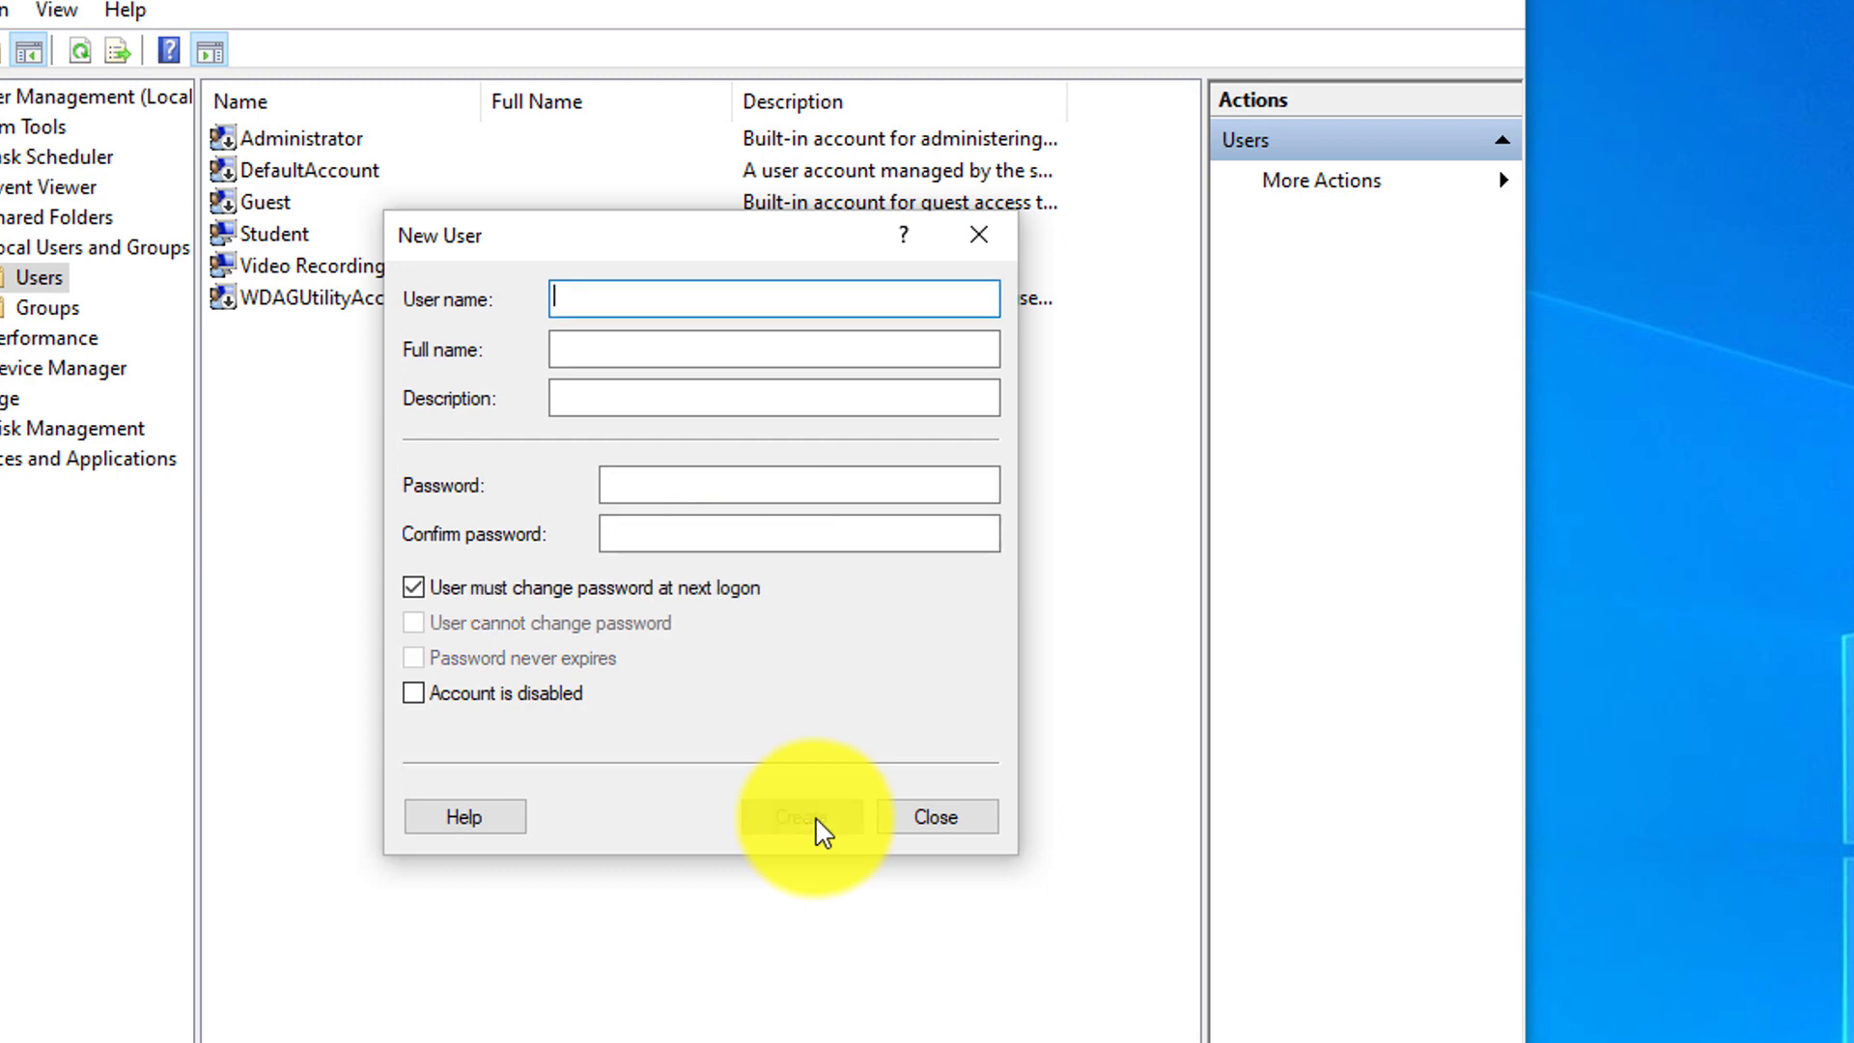
pyautogui.click(939, 821)
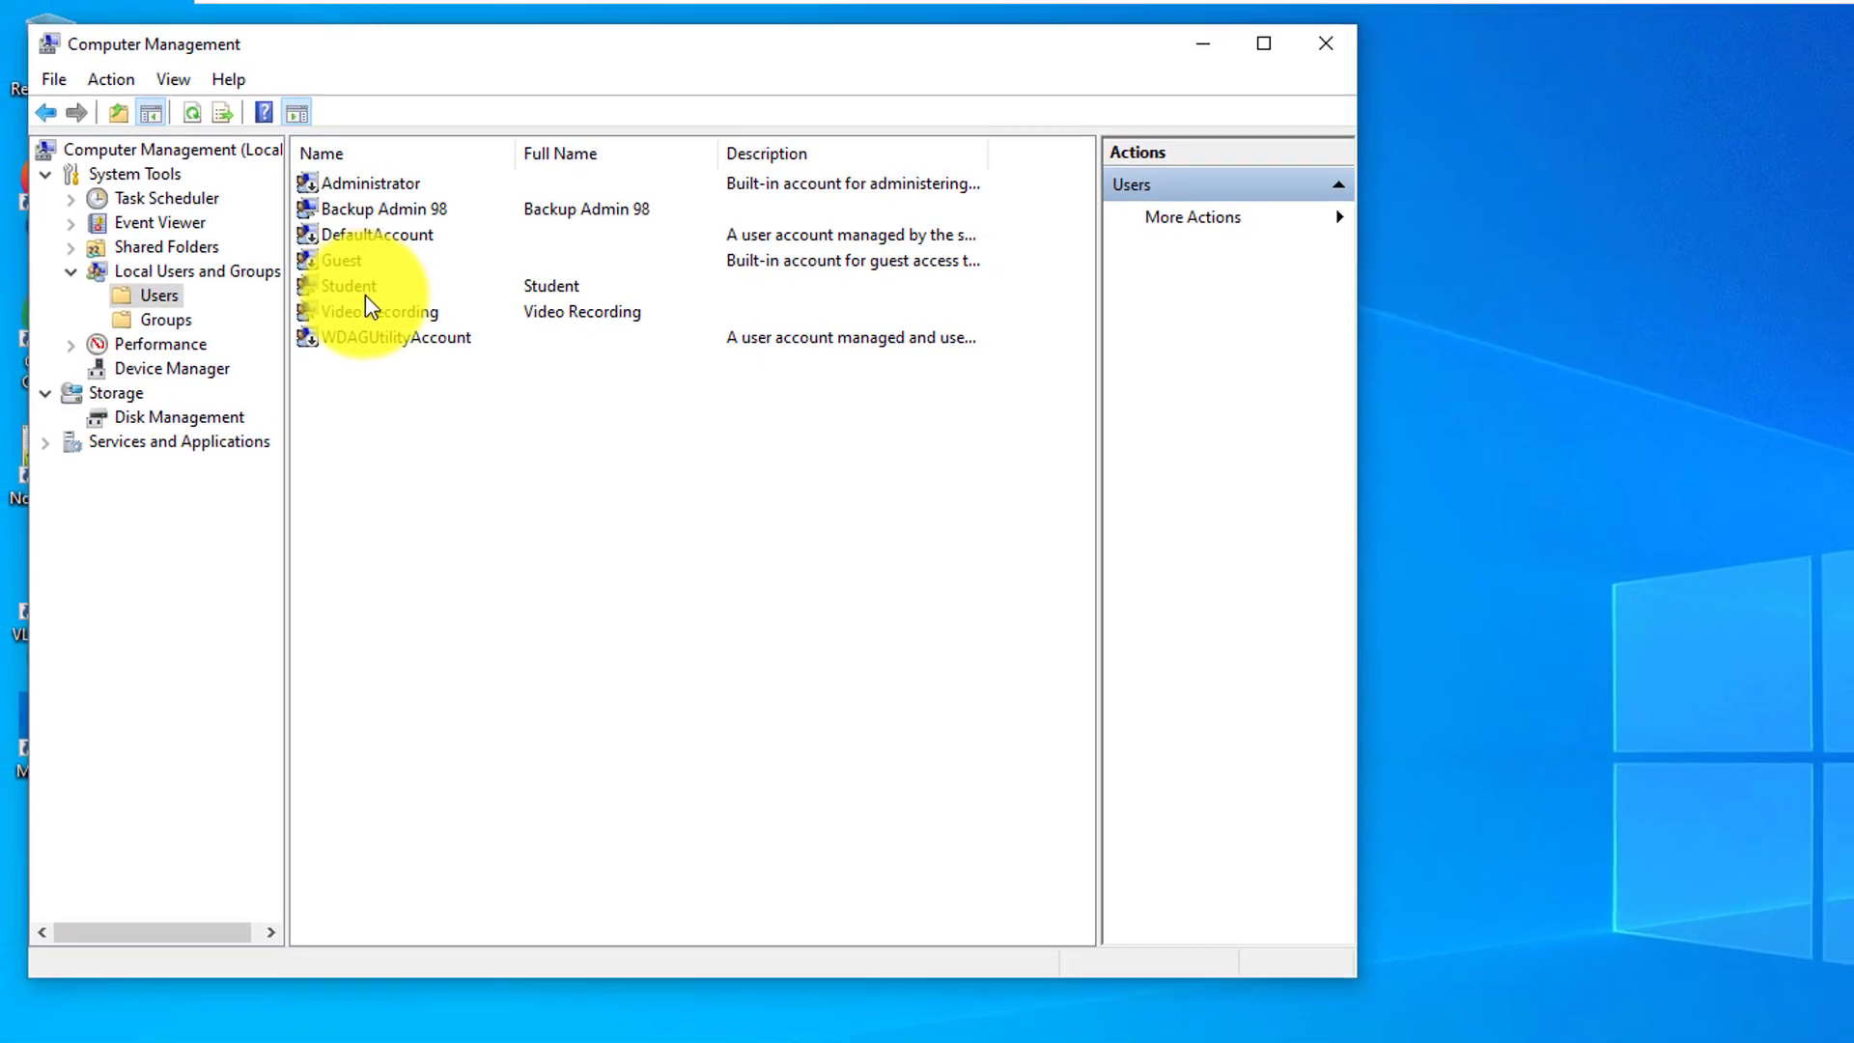
# Check the Member Of tab in Backup Admin 98's Properties for the Users and Administrators groups
pyautogui.click(439, 216)
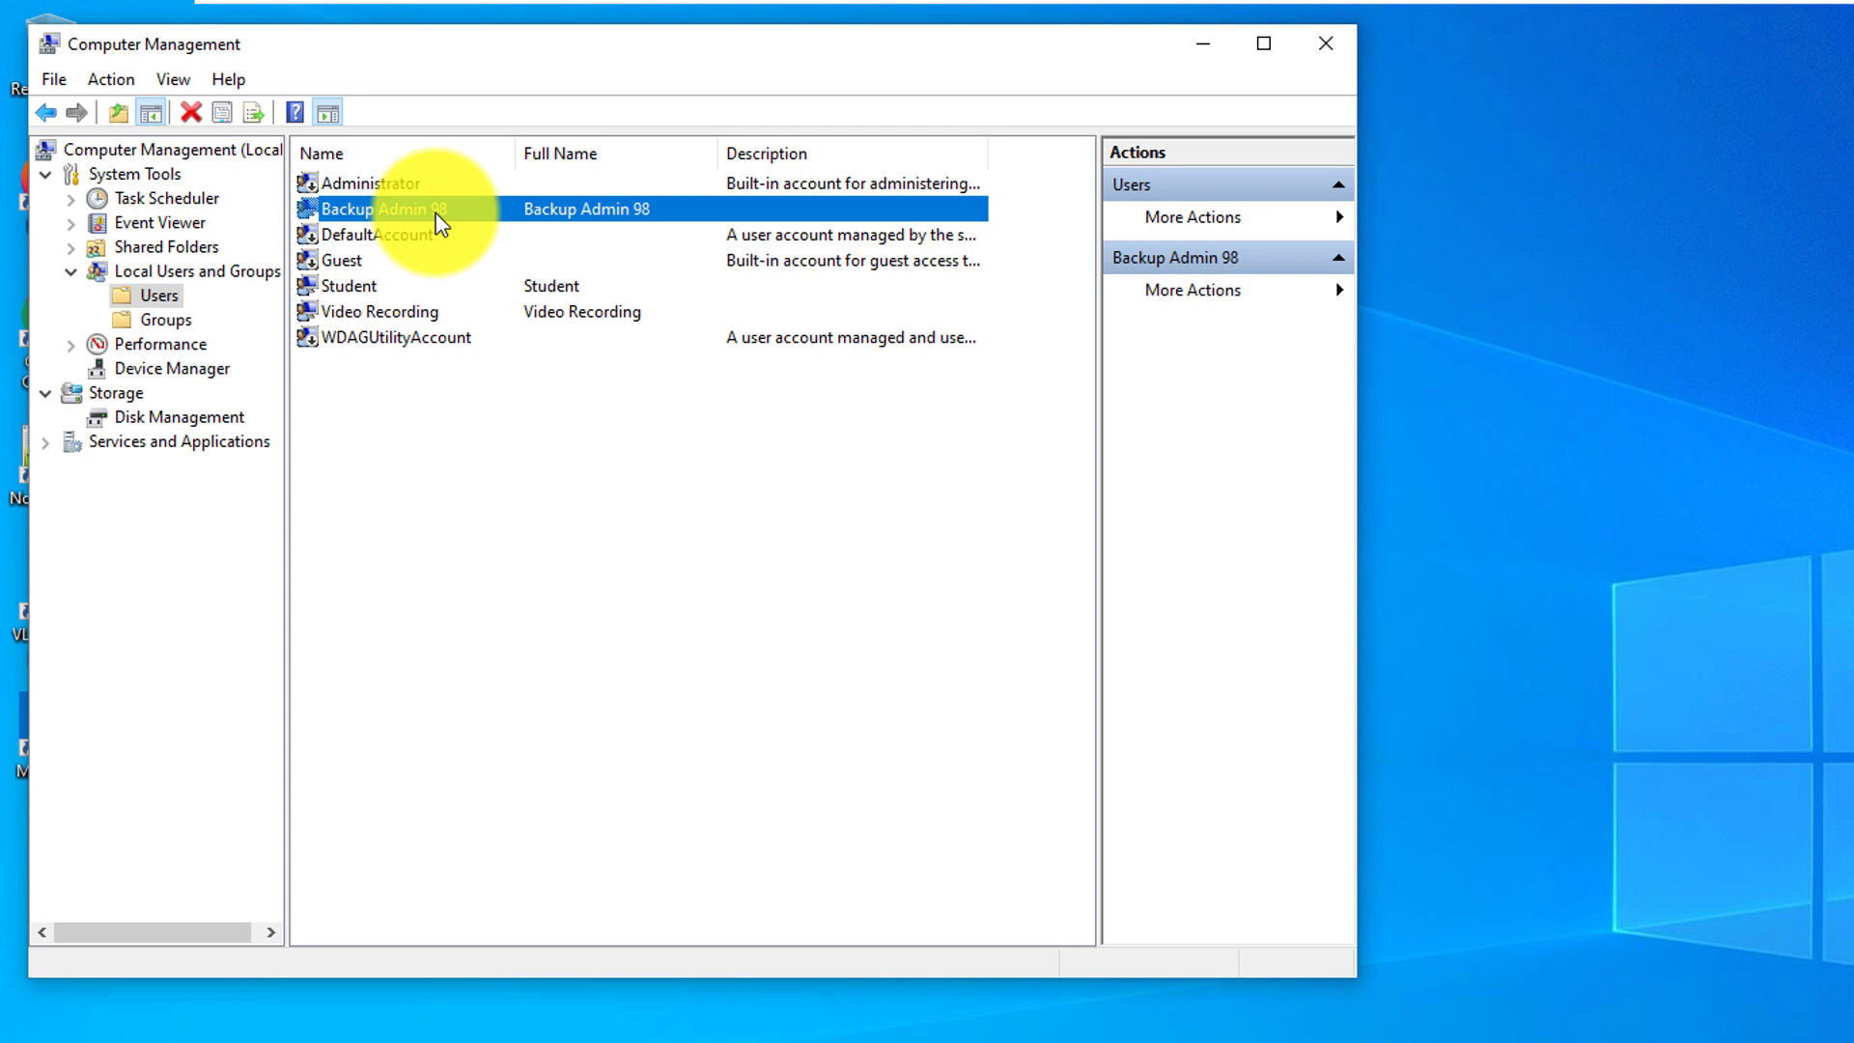
pyautogui.rightClick(439, 223)
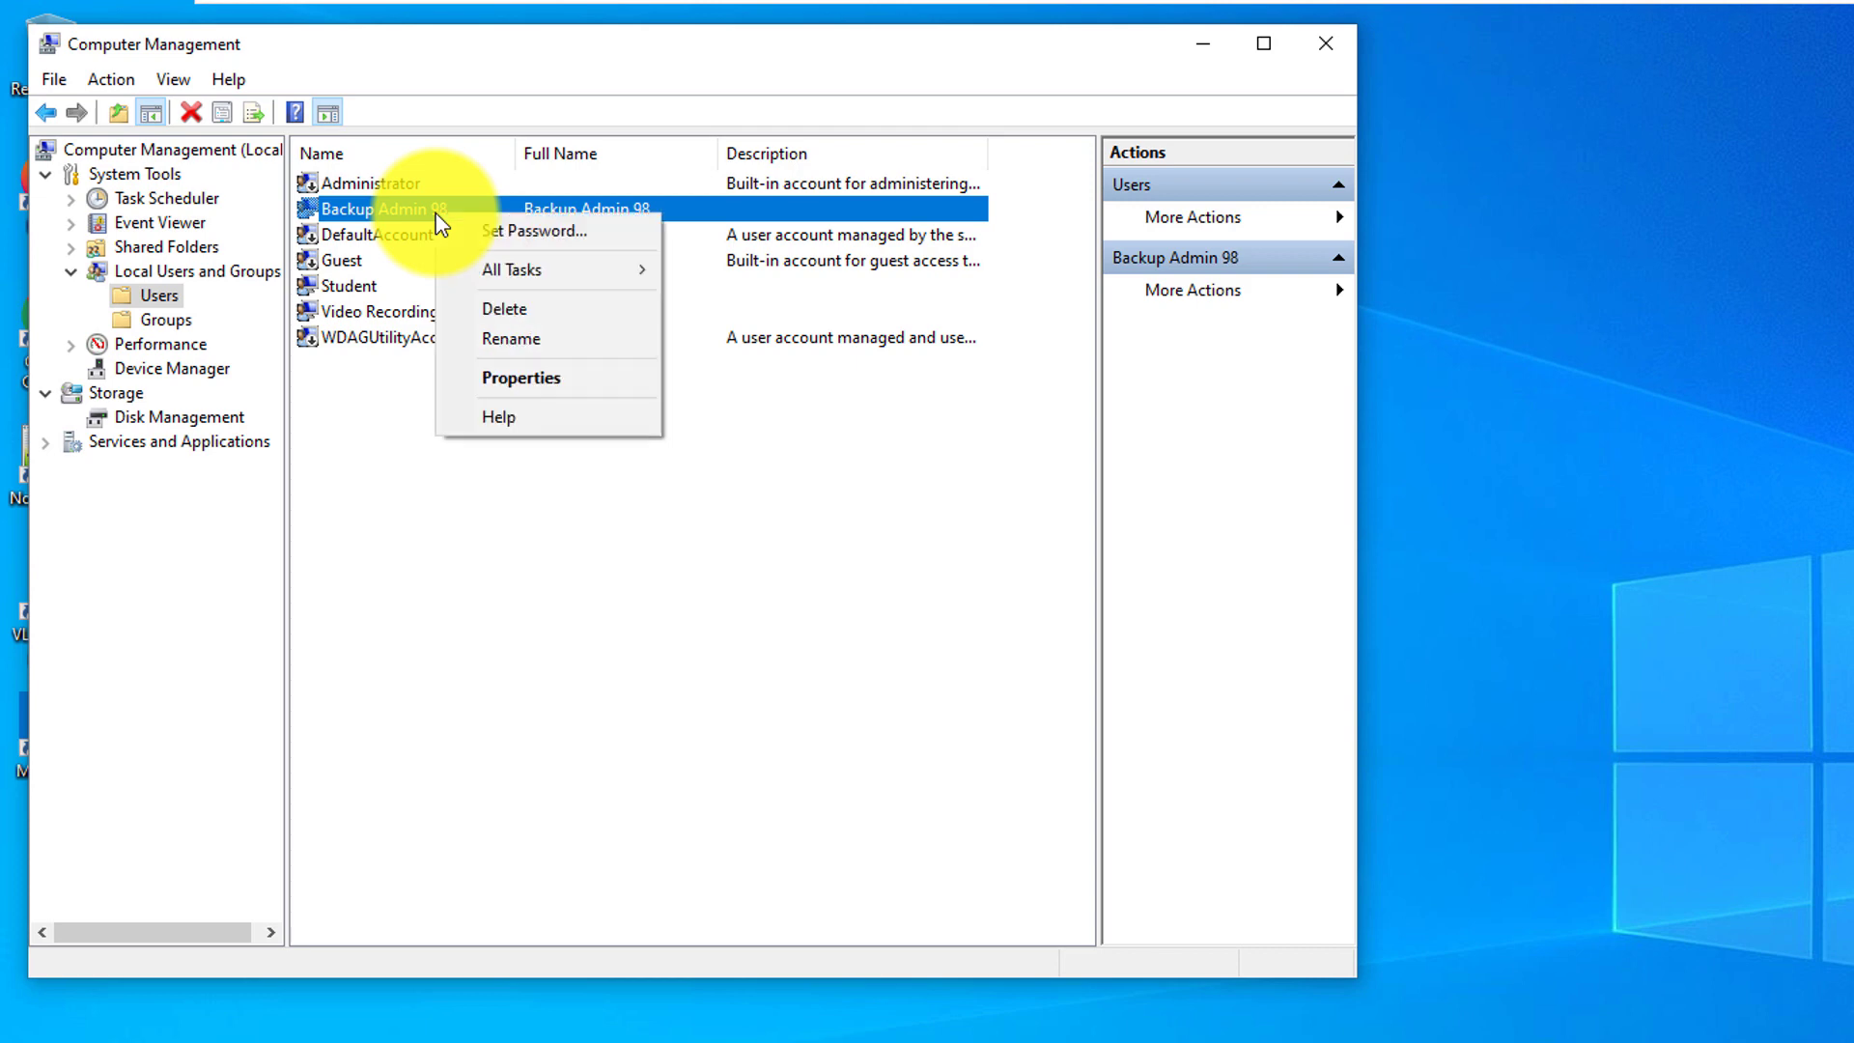
pyautogui.click(514, 378)
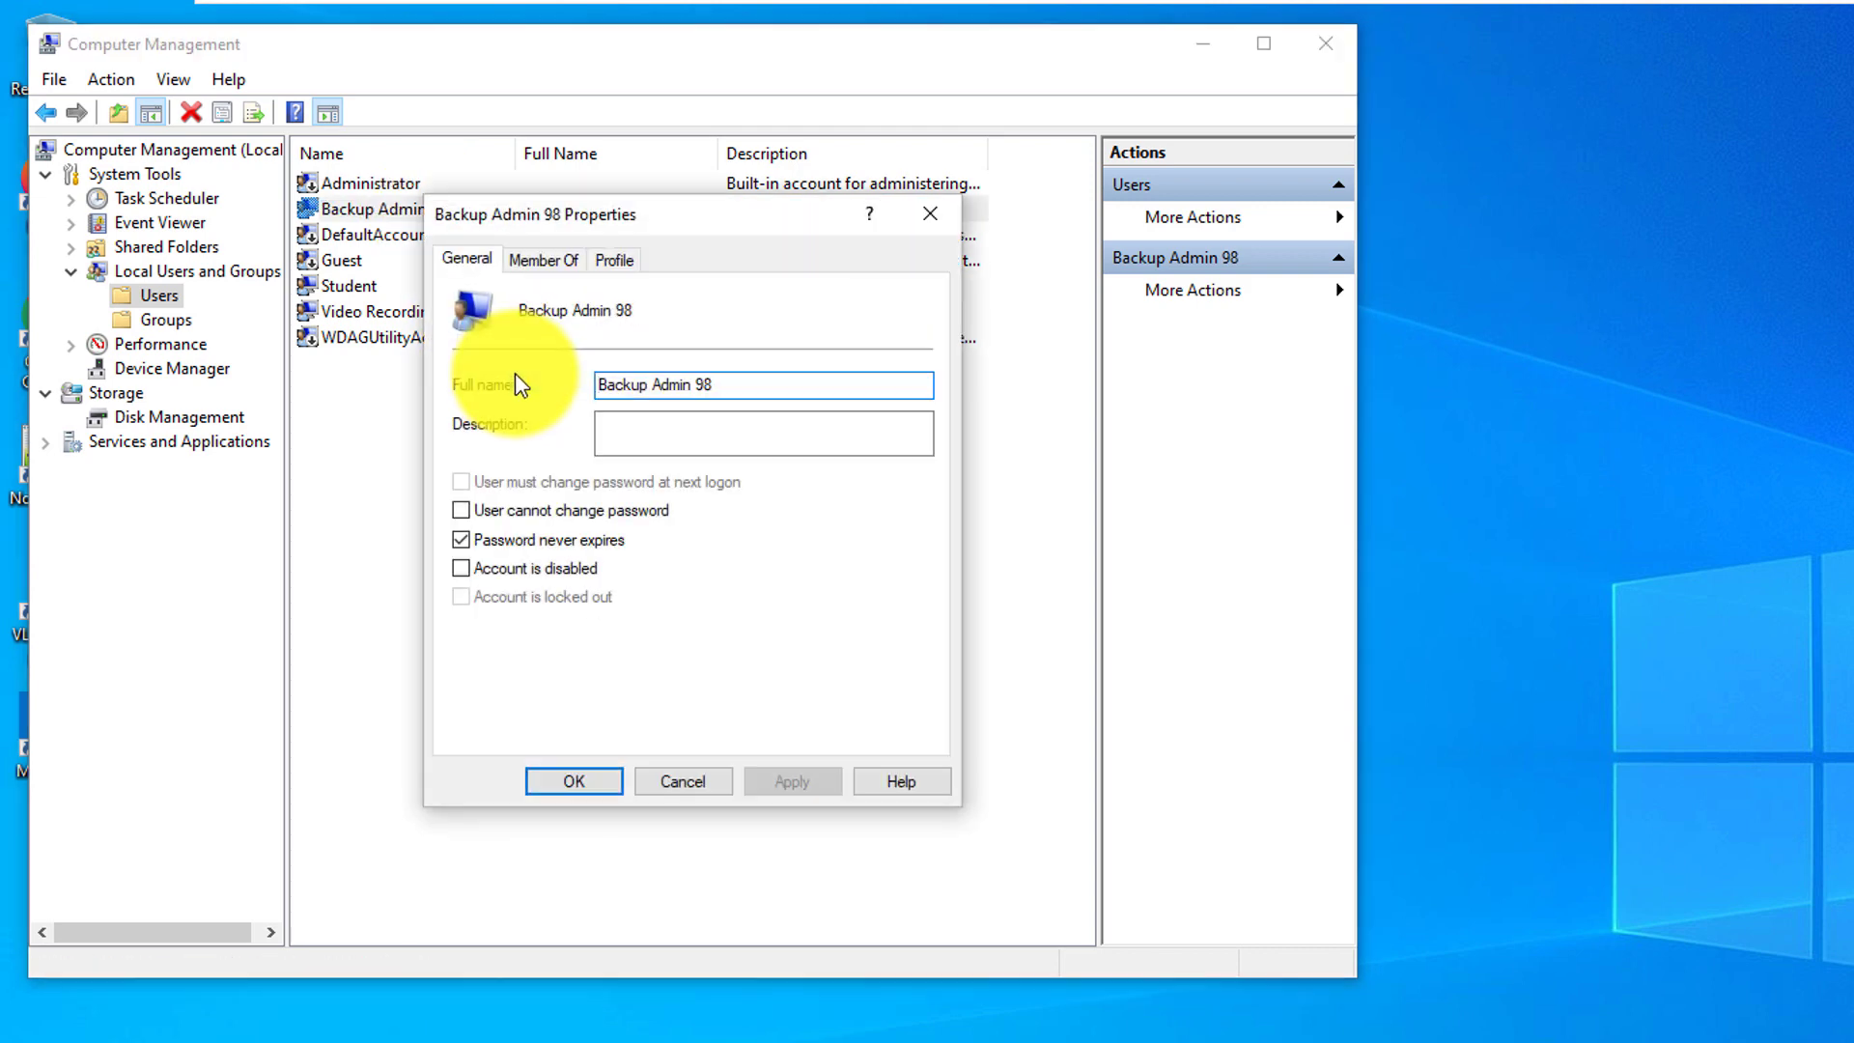
pyautogui.click(546, 258)
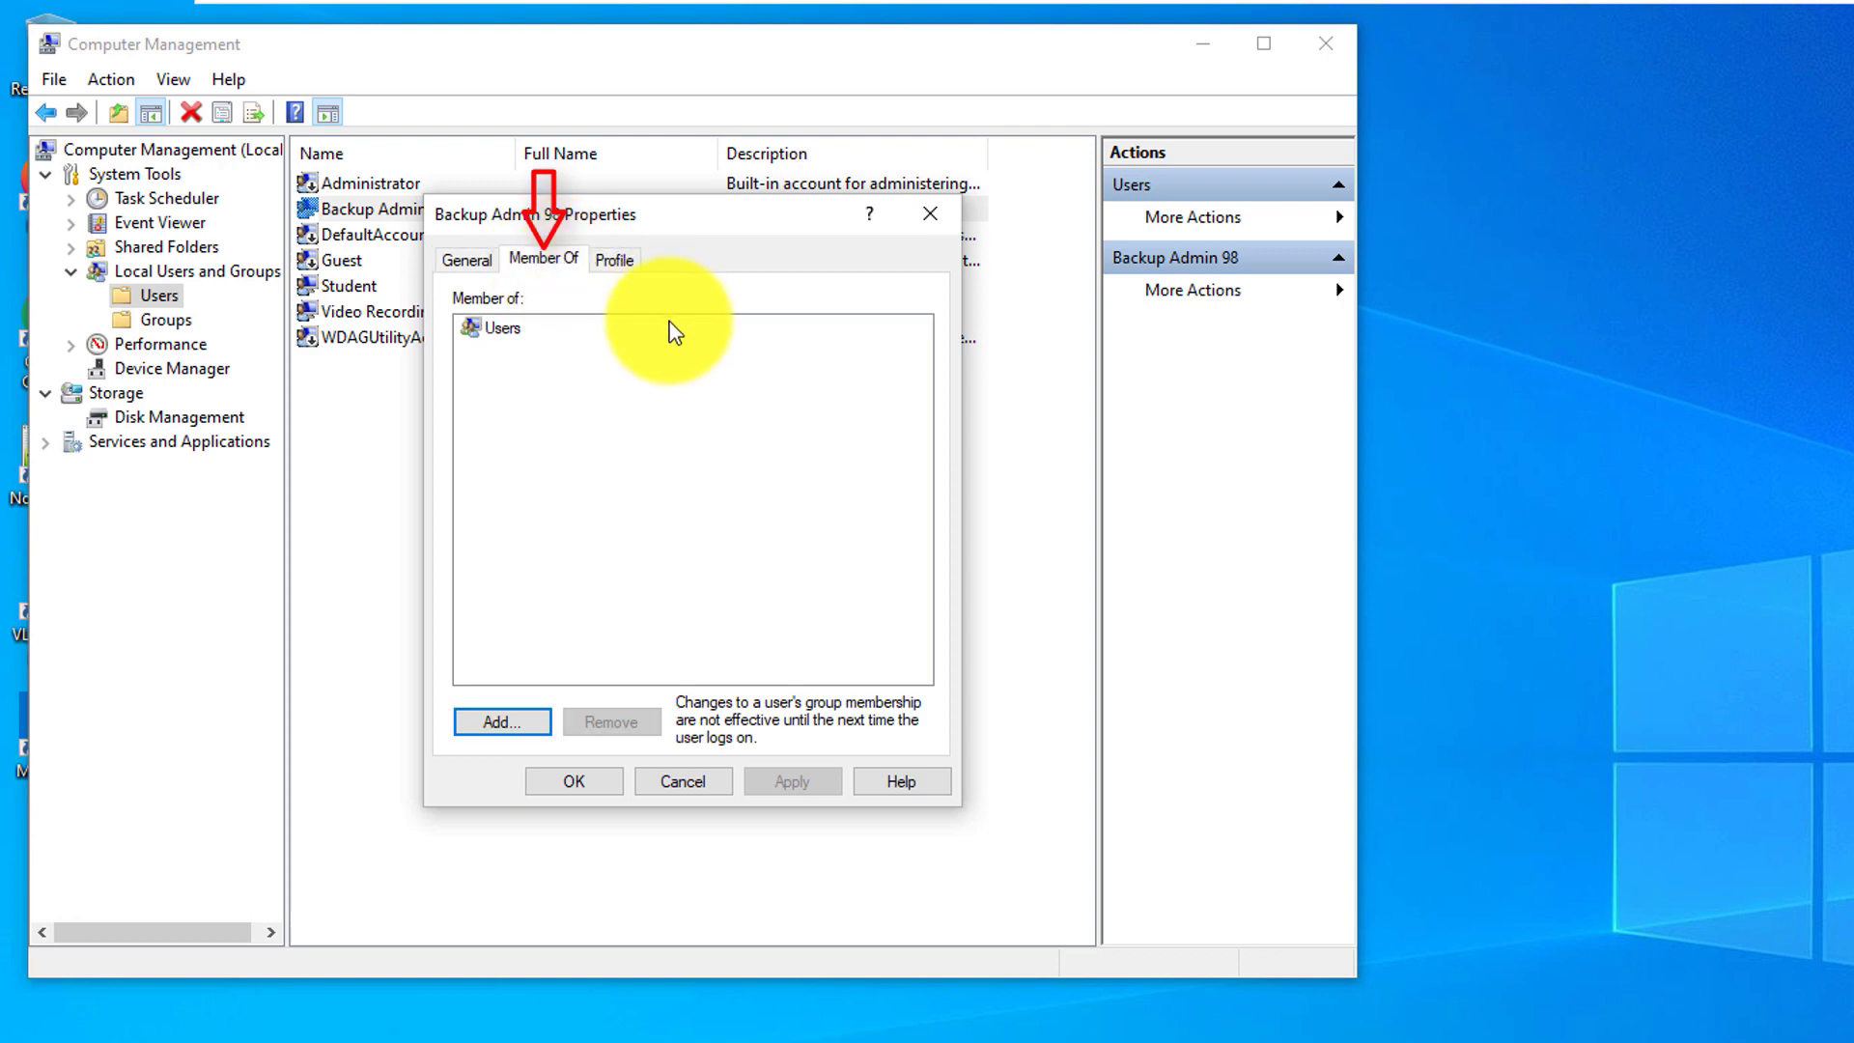
pyautogui.click(507, 352)
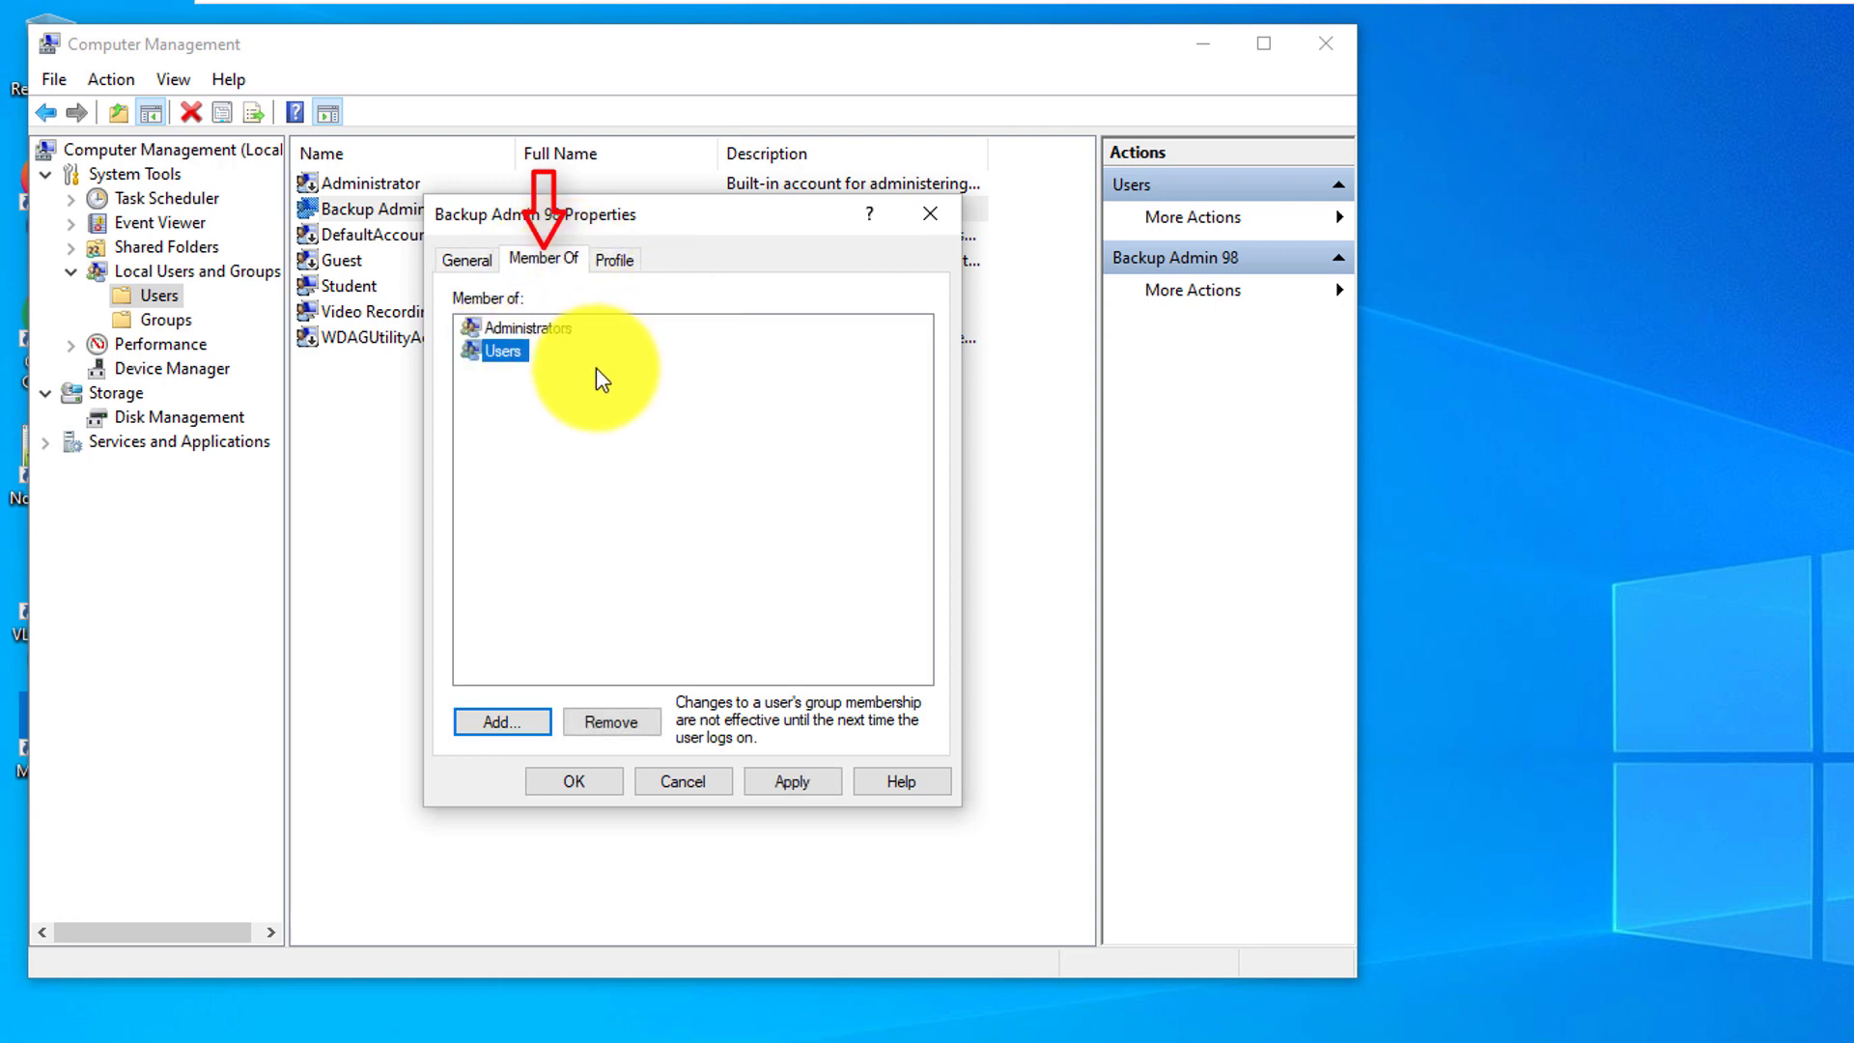
pyautogui.click(531, 327)
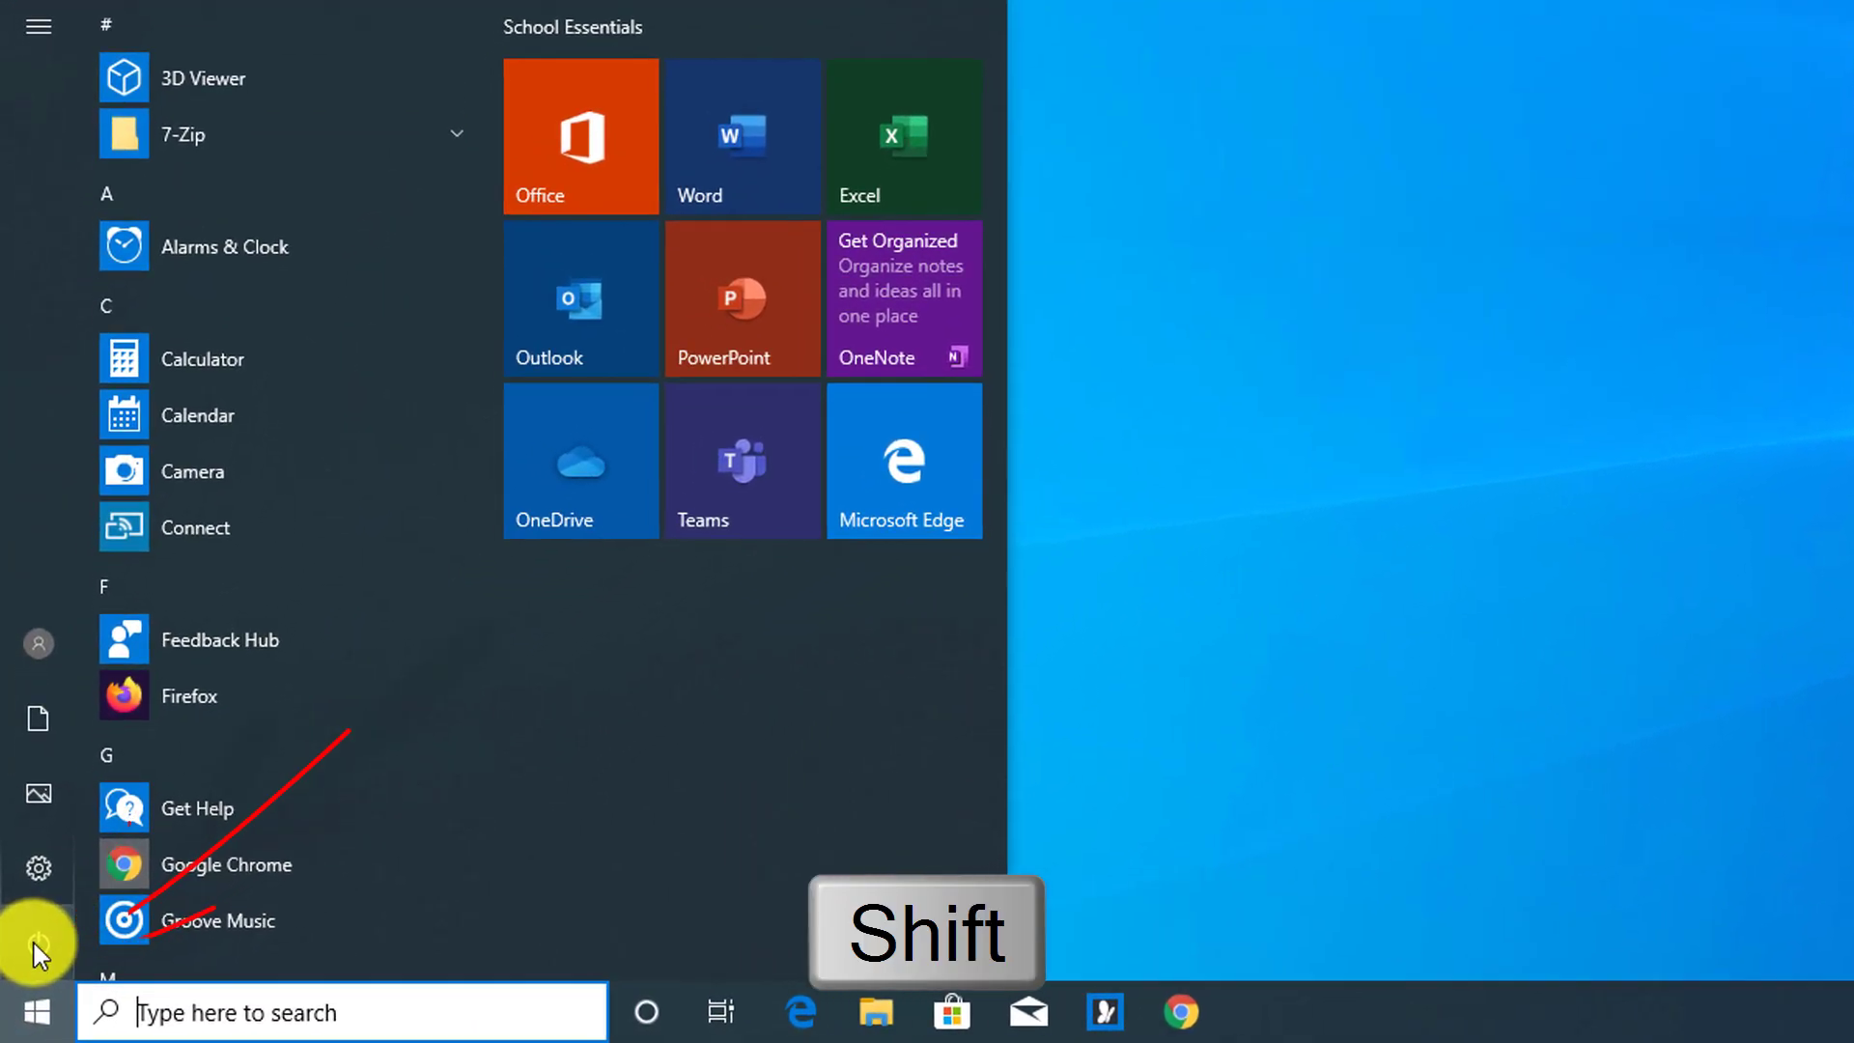
# Restart from the Start menu's power options into recovery and choose Troubleshoot
pyautogui.moveTo(37, 943)
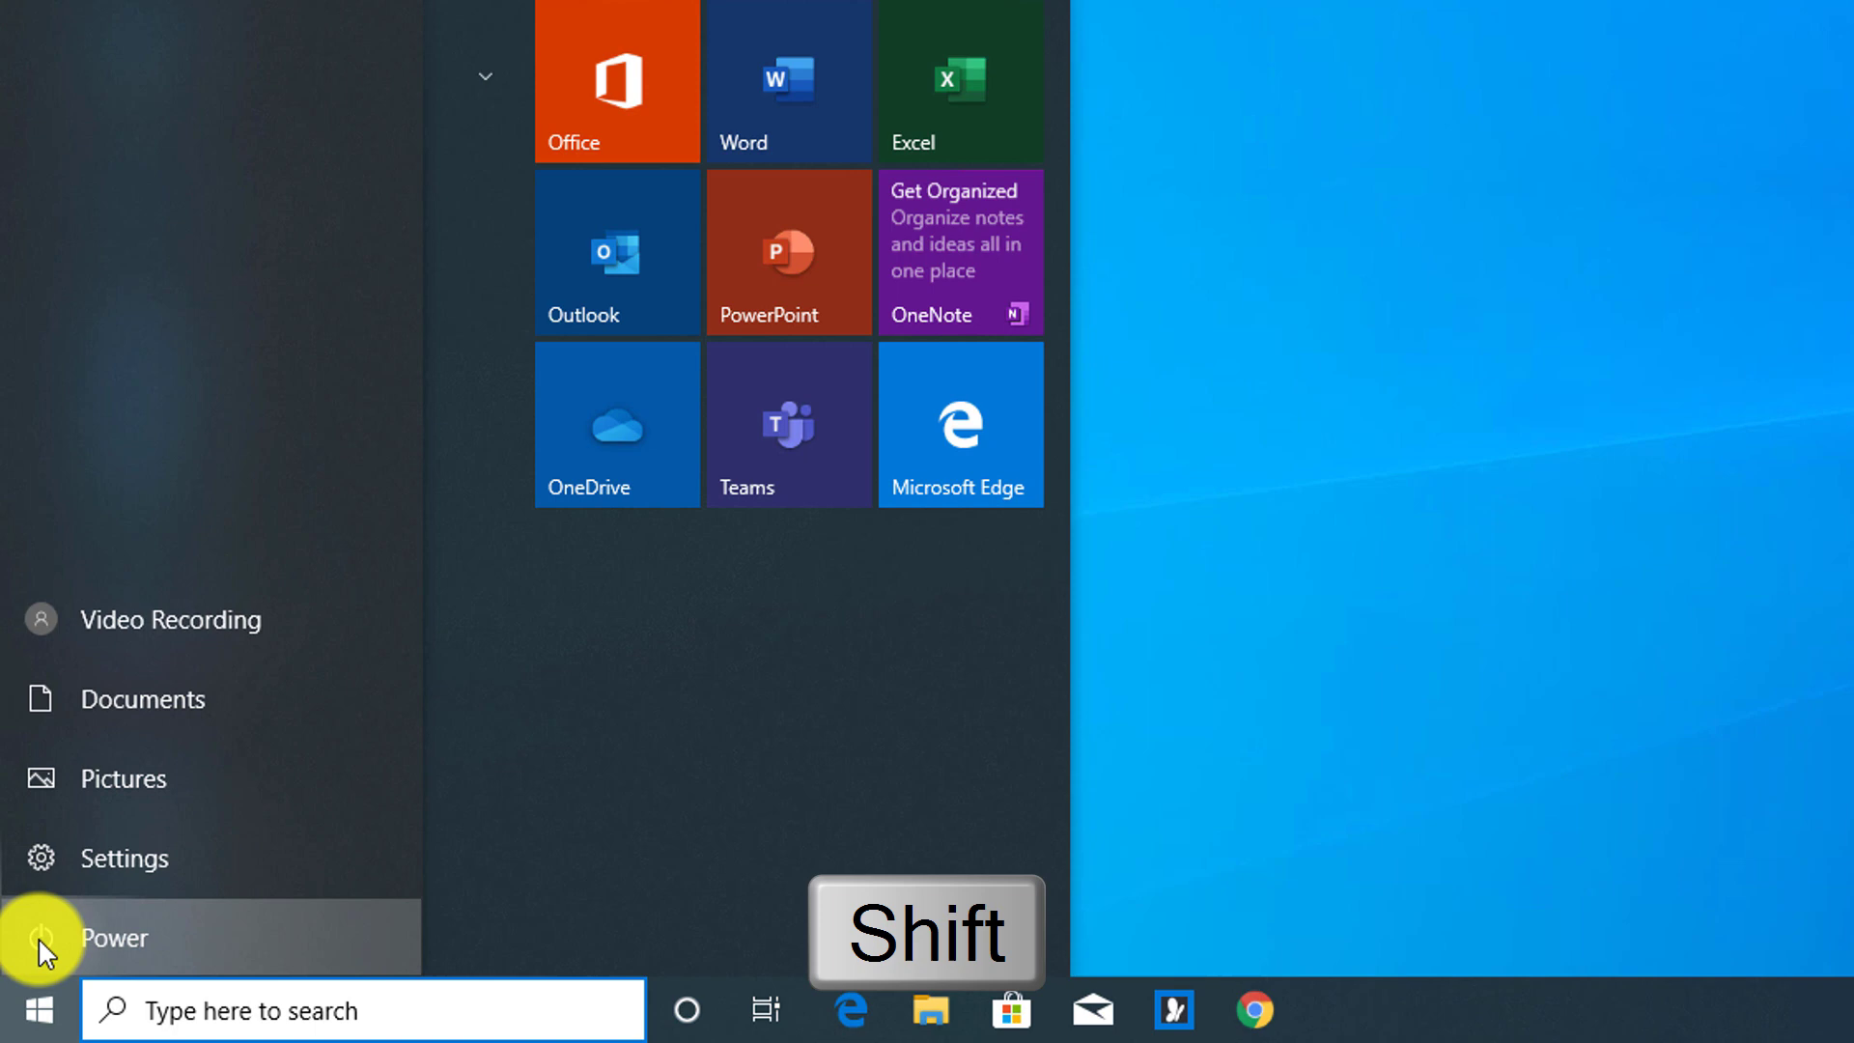
pyautogui.click(39, 939)
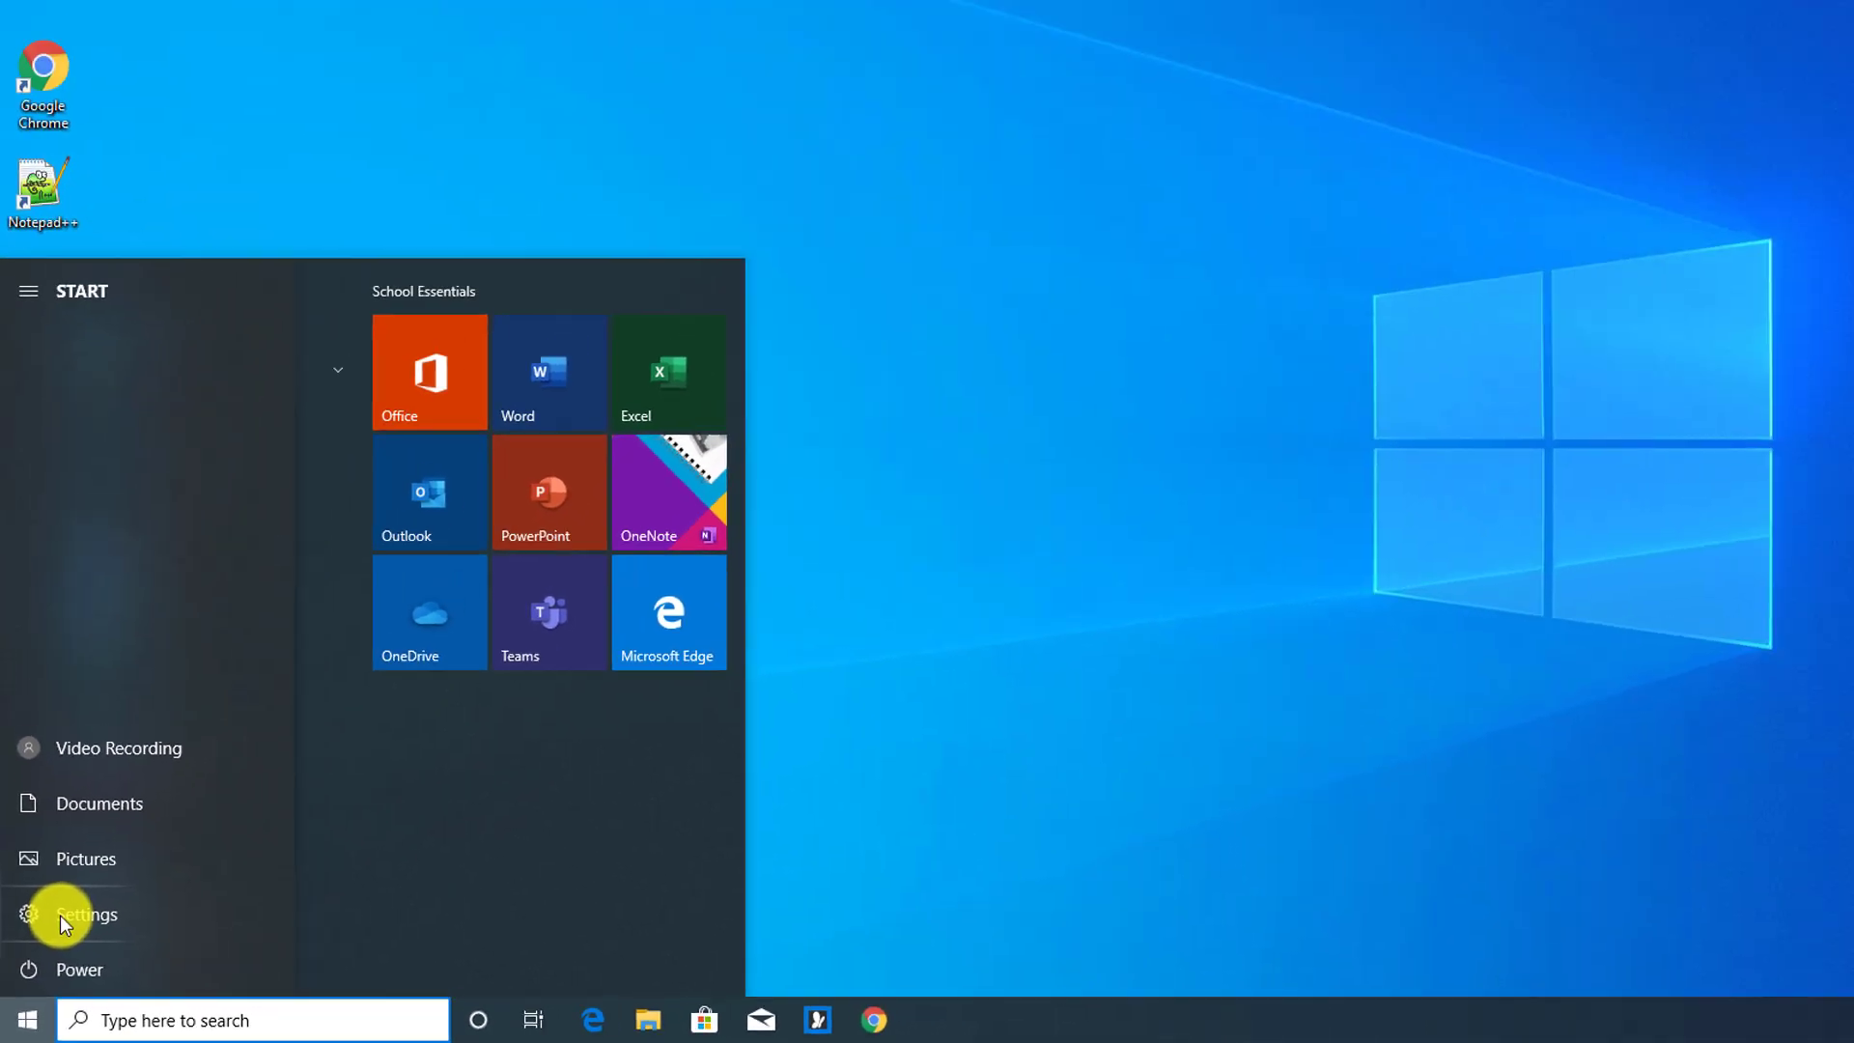
pyautogui.keyDown('shift'); pyautogui.click(84, 859); pyautogui.keyUp('shift')
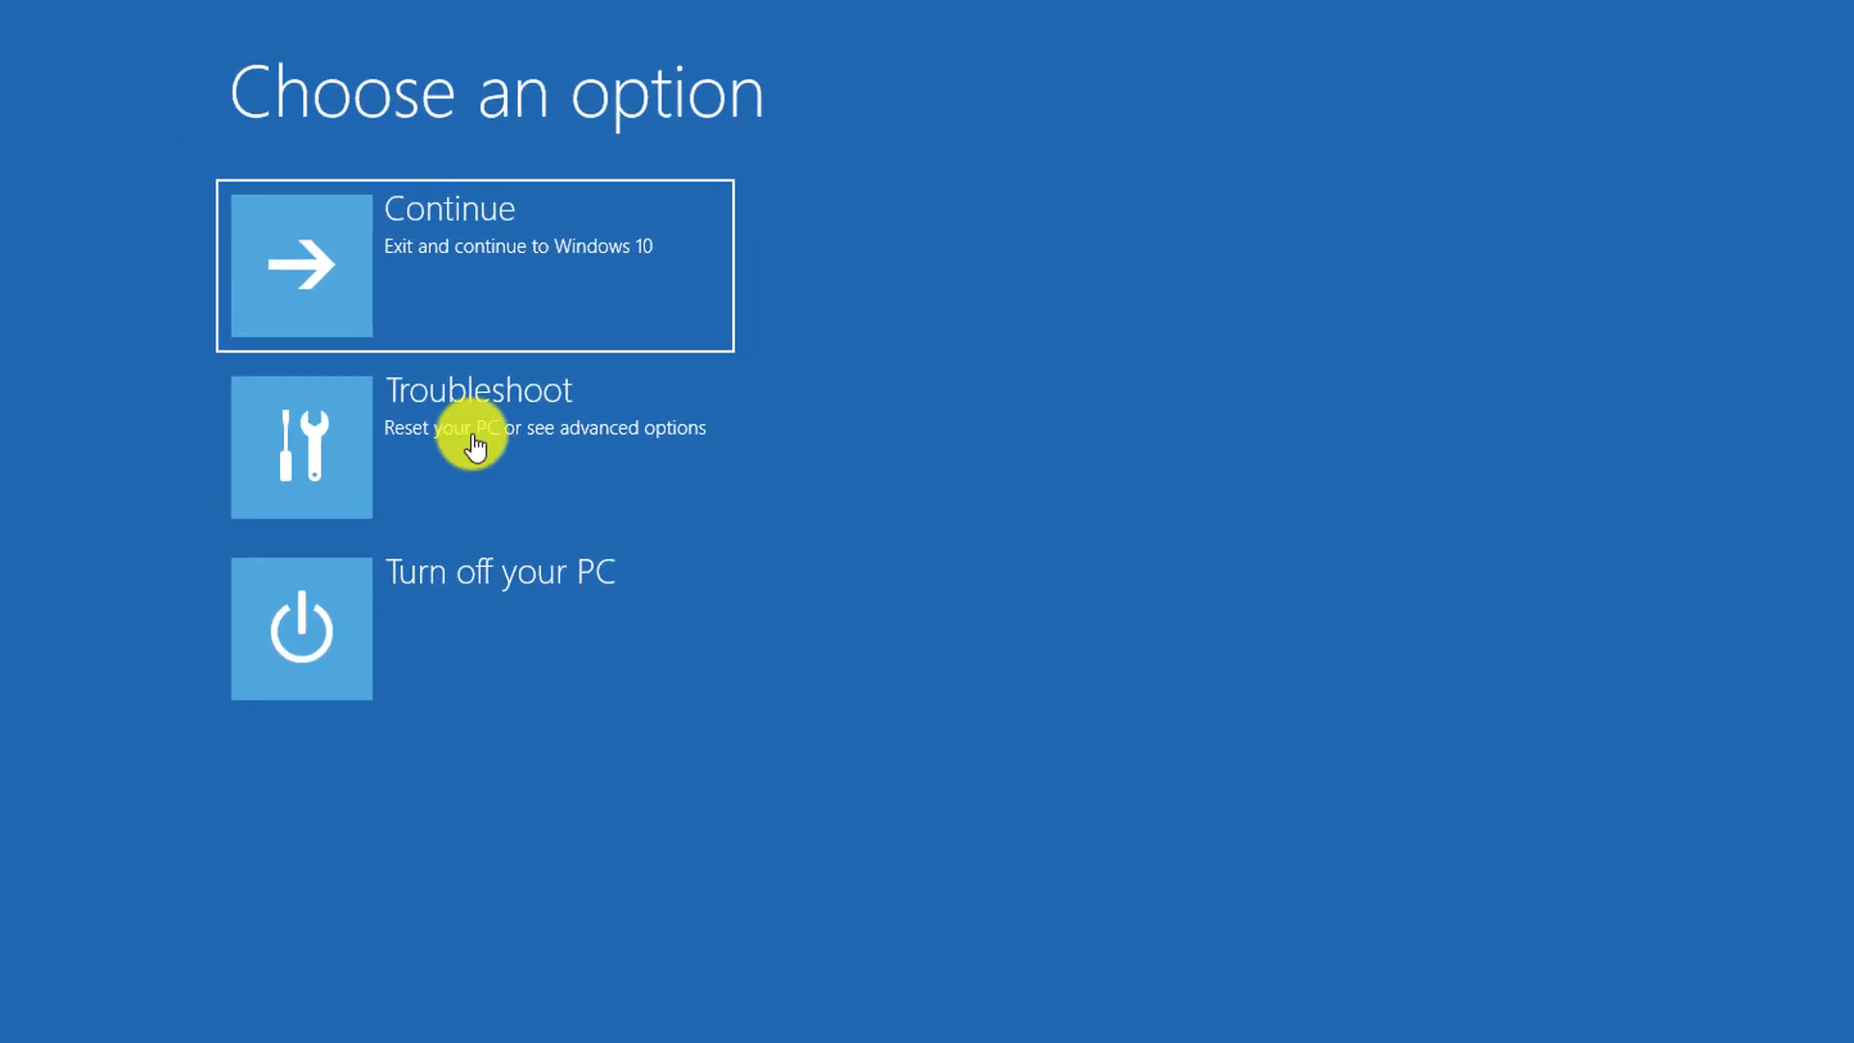
pyautogui.click(502, 443)
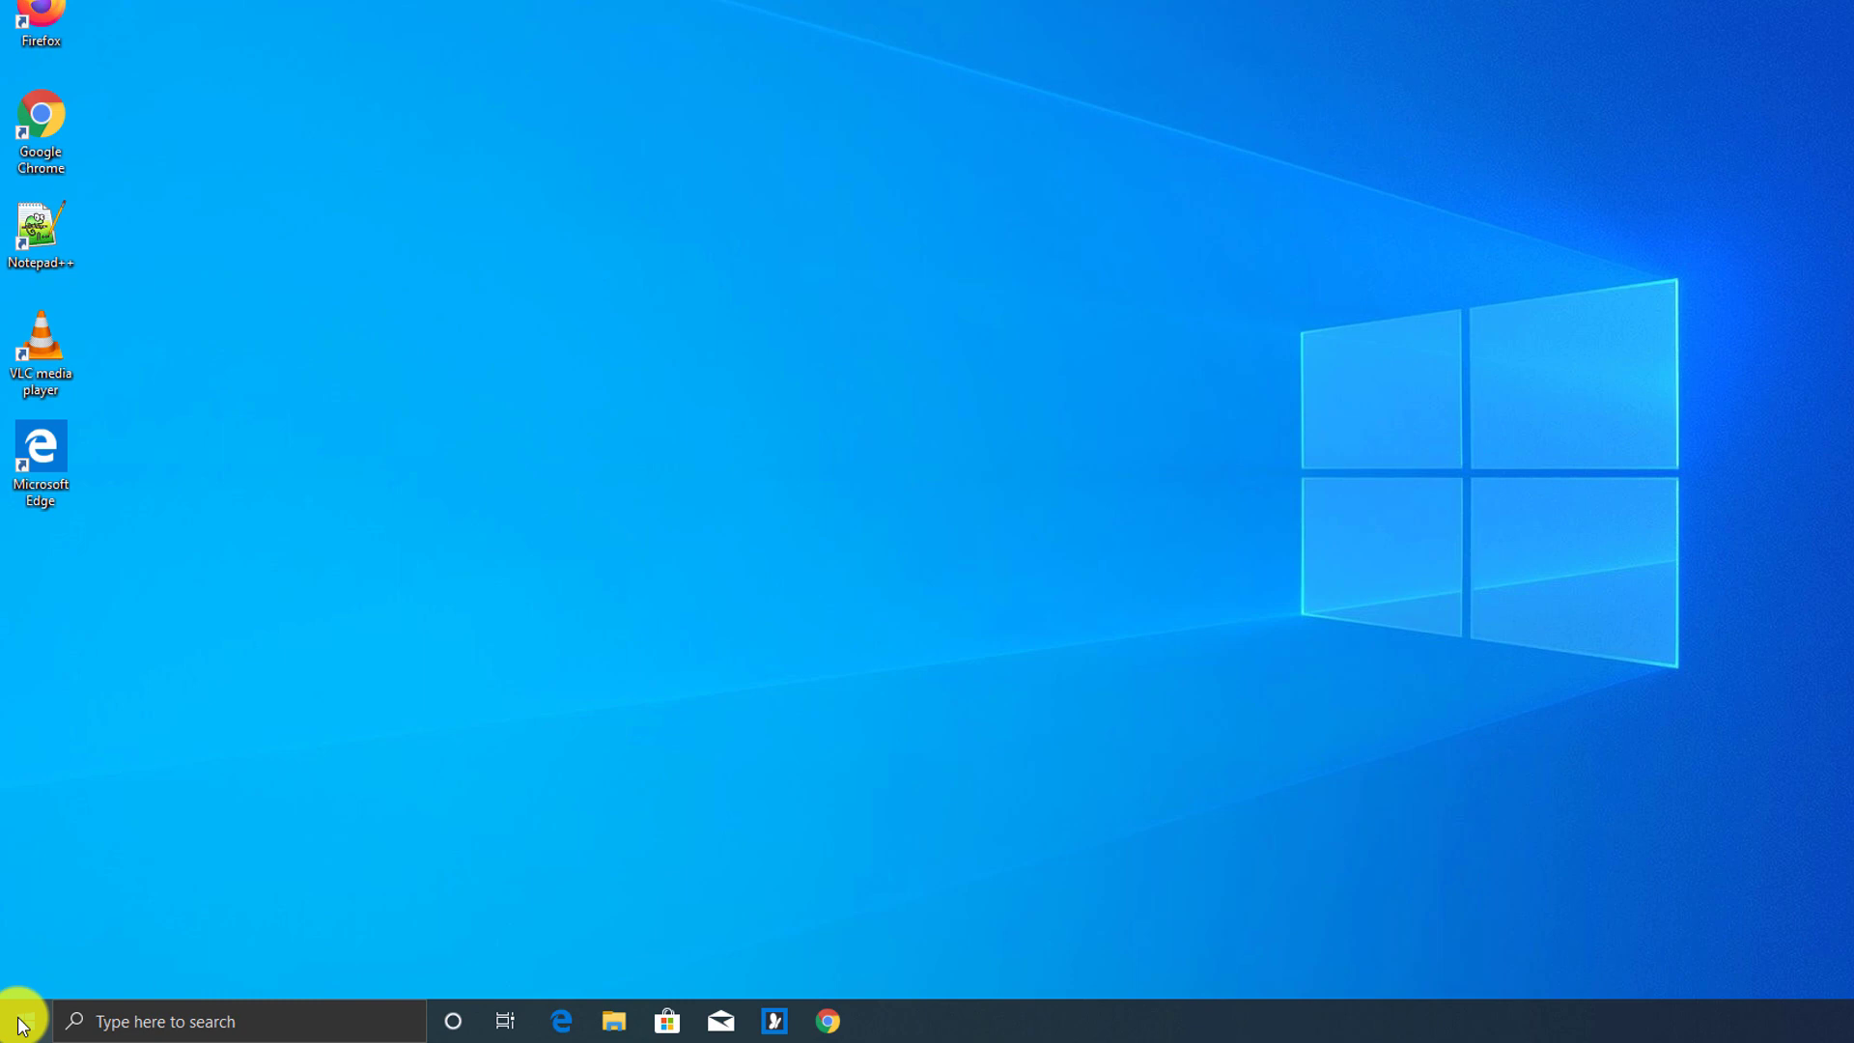
# Restart into advanced startup from Update & Security > Recovery, then reach Troubleshoot > Advanced options
pyautogui.click(21, 1021)
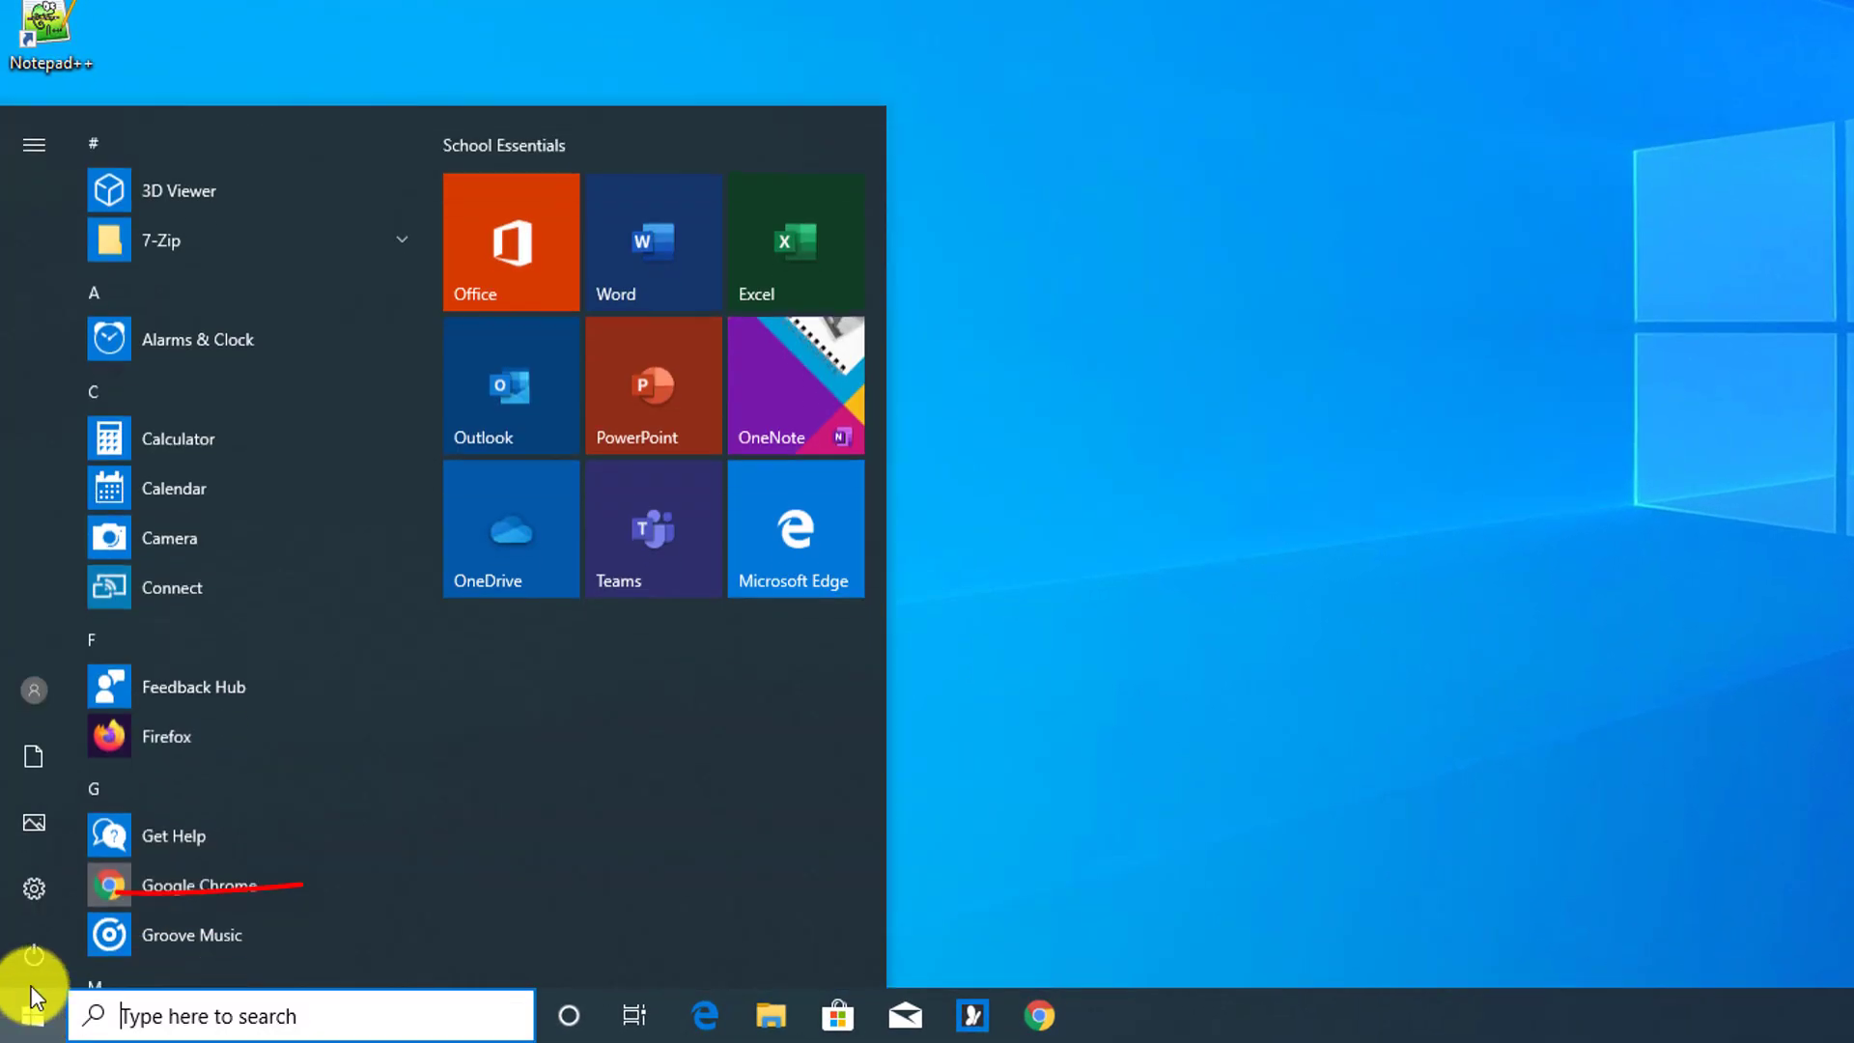
pyautogui.click(27, 884)
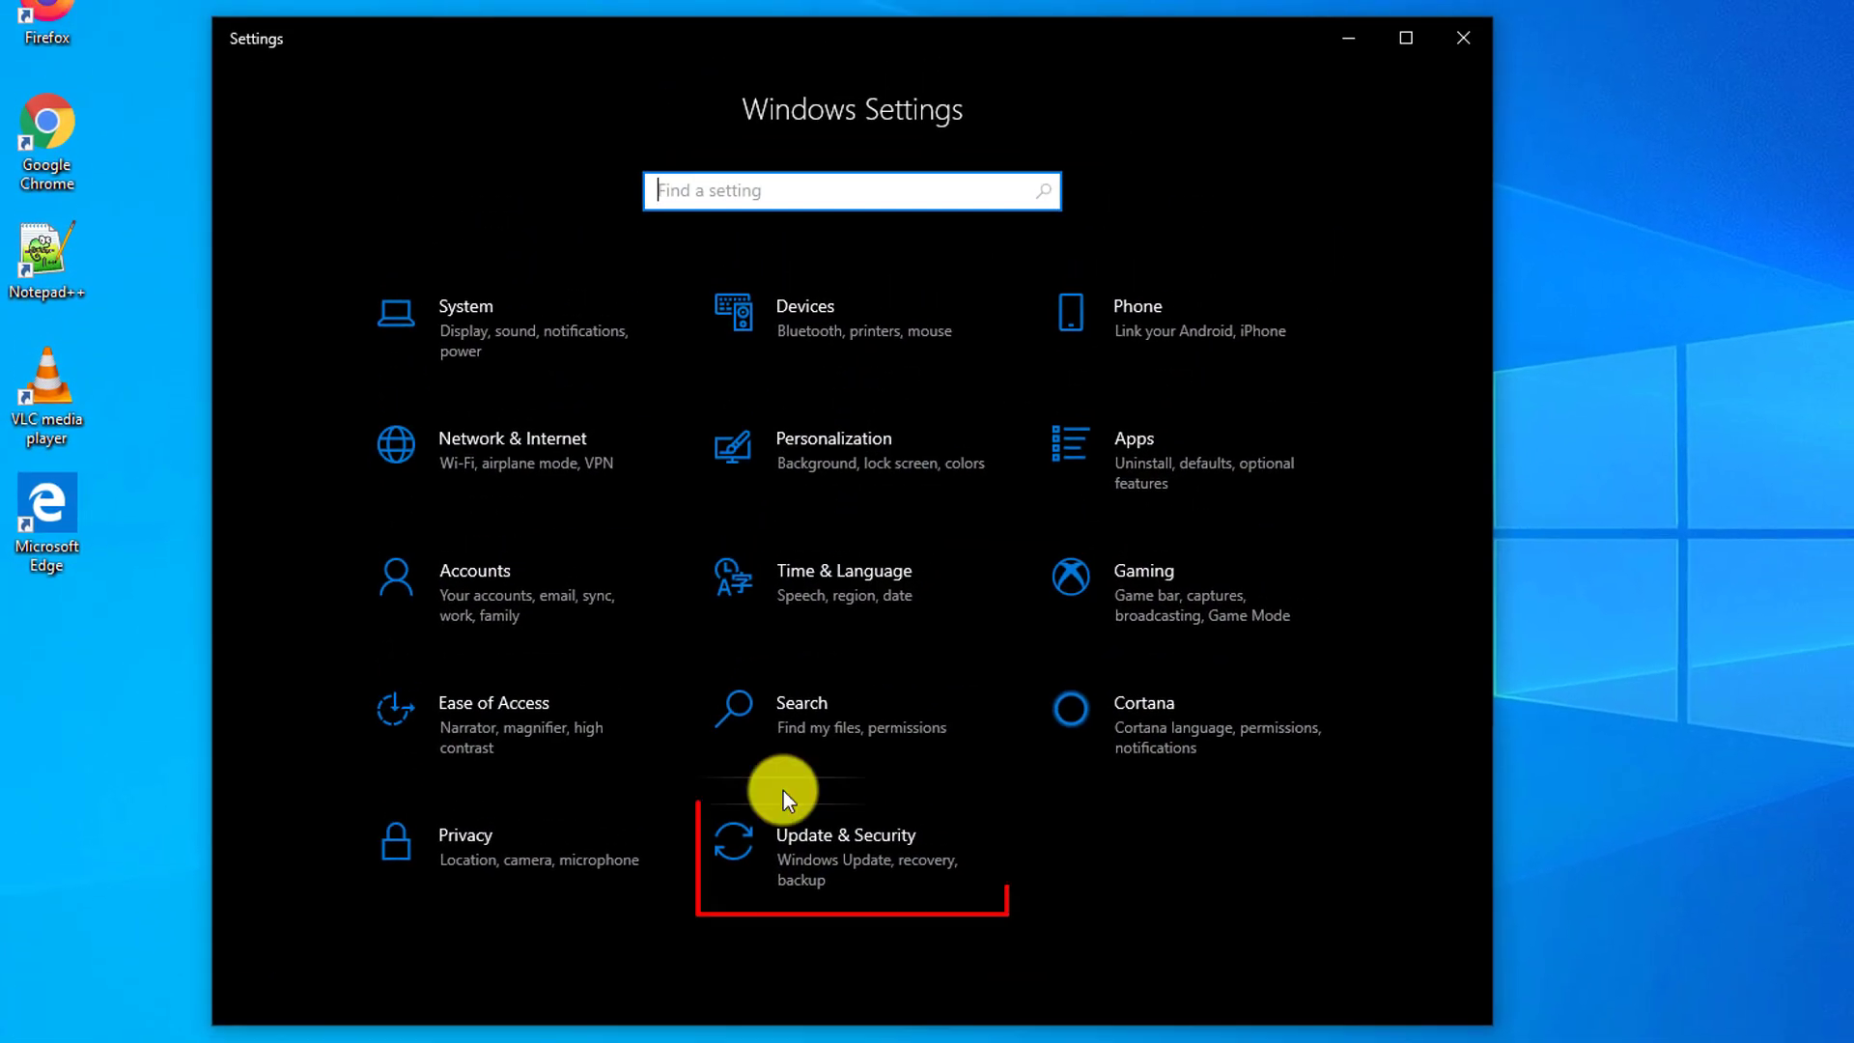
pyautogui.click(845, 849)
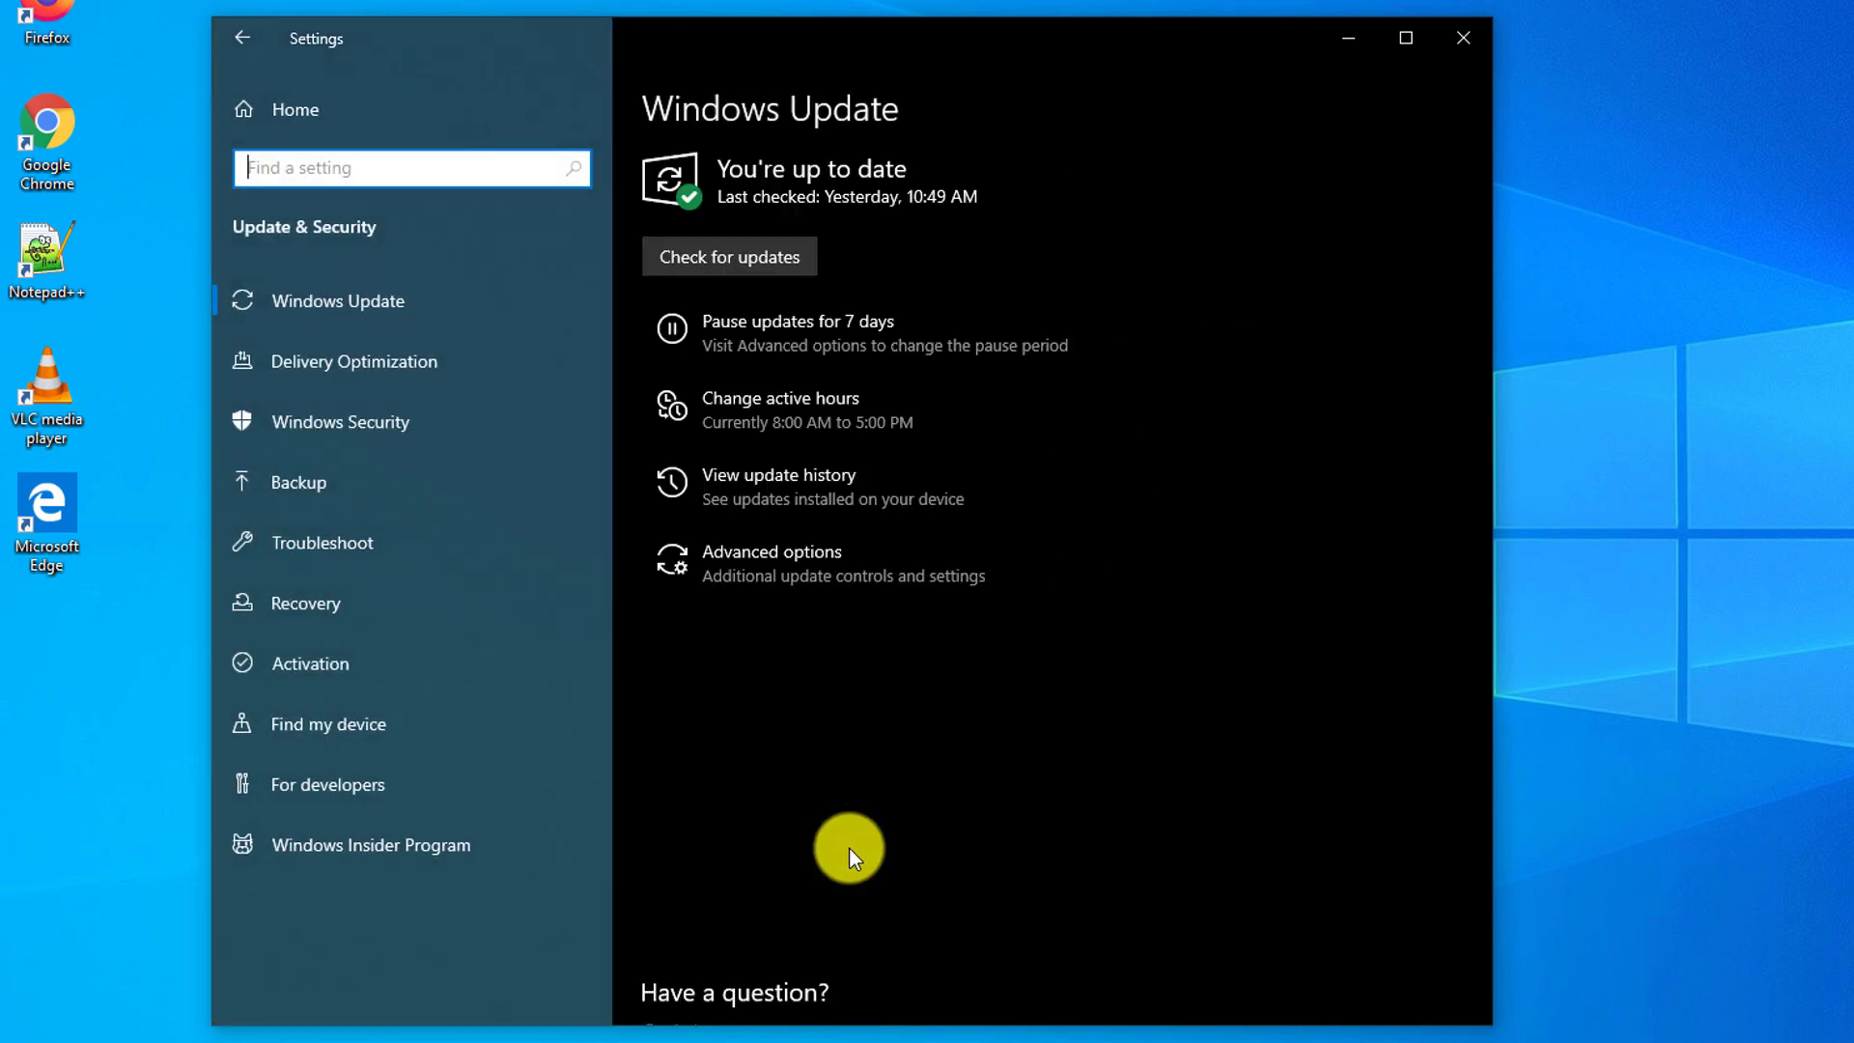
pyautogui.click(305, 608)
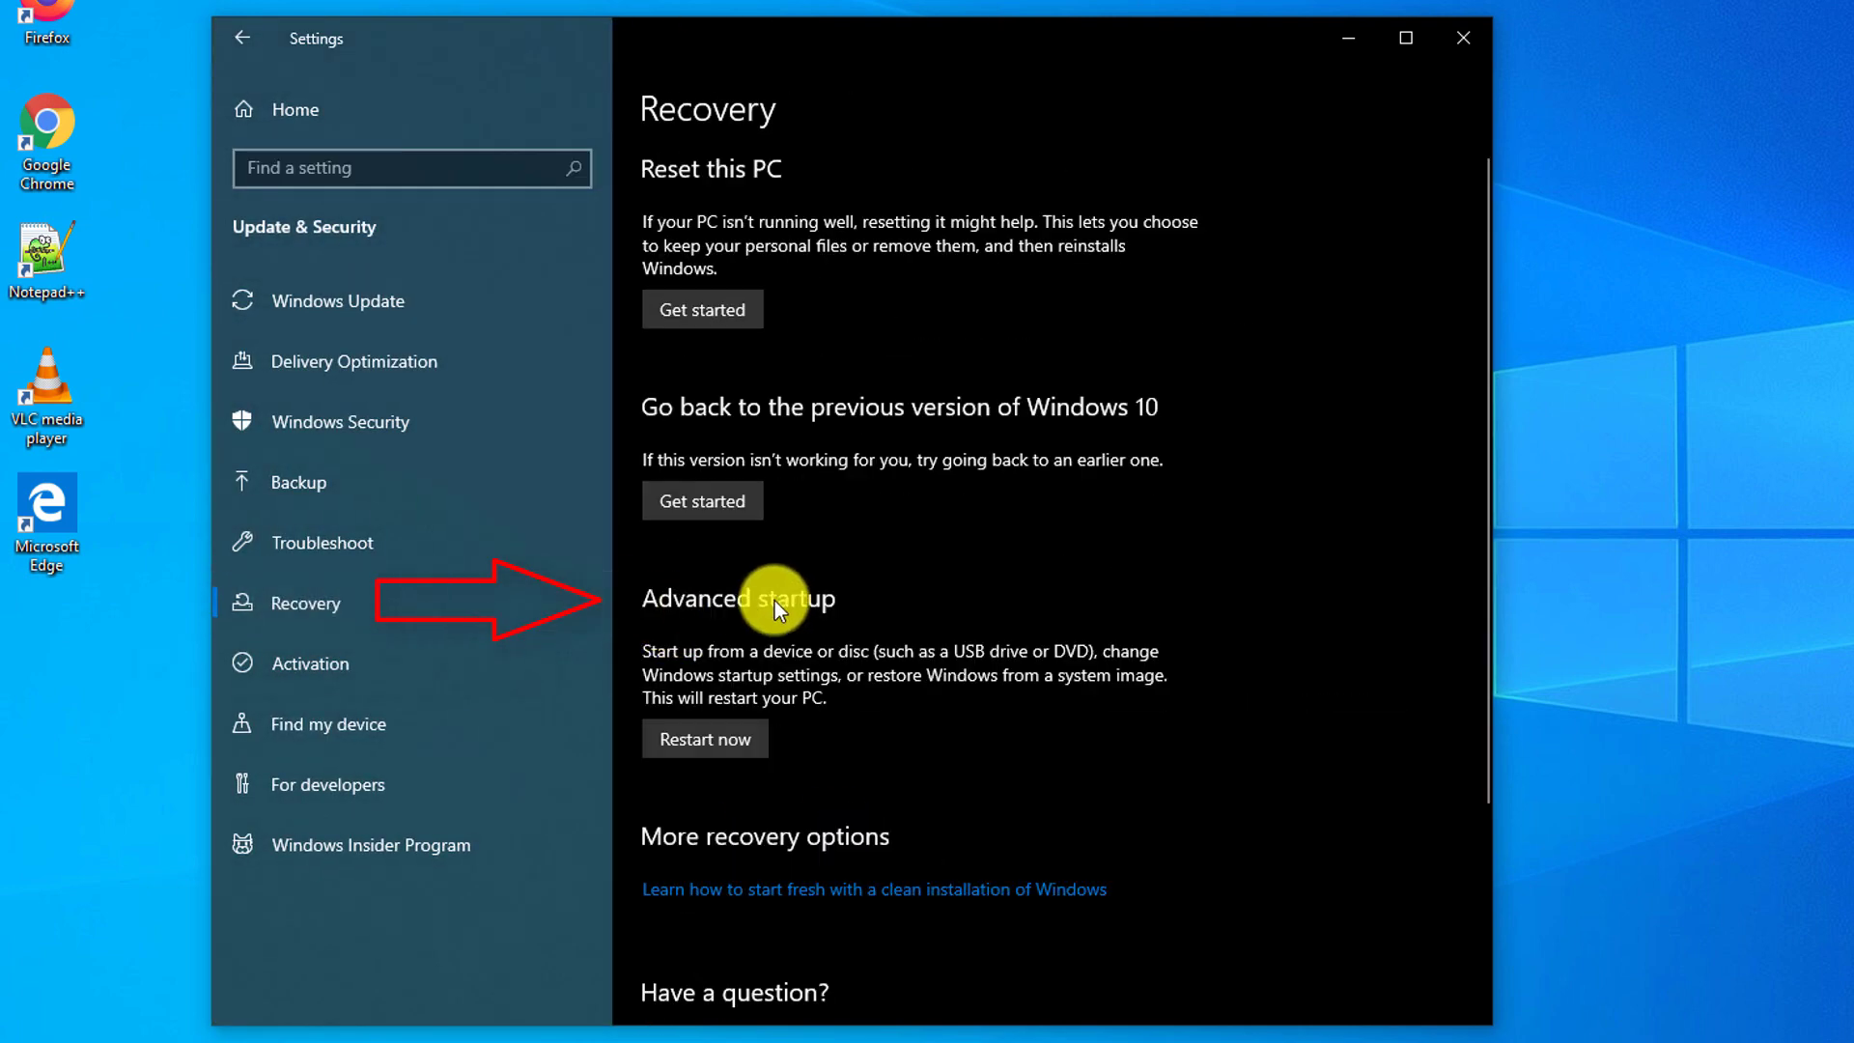
pyautogui.click(734, 739)
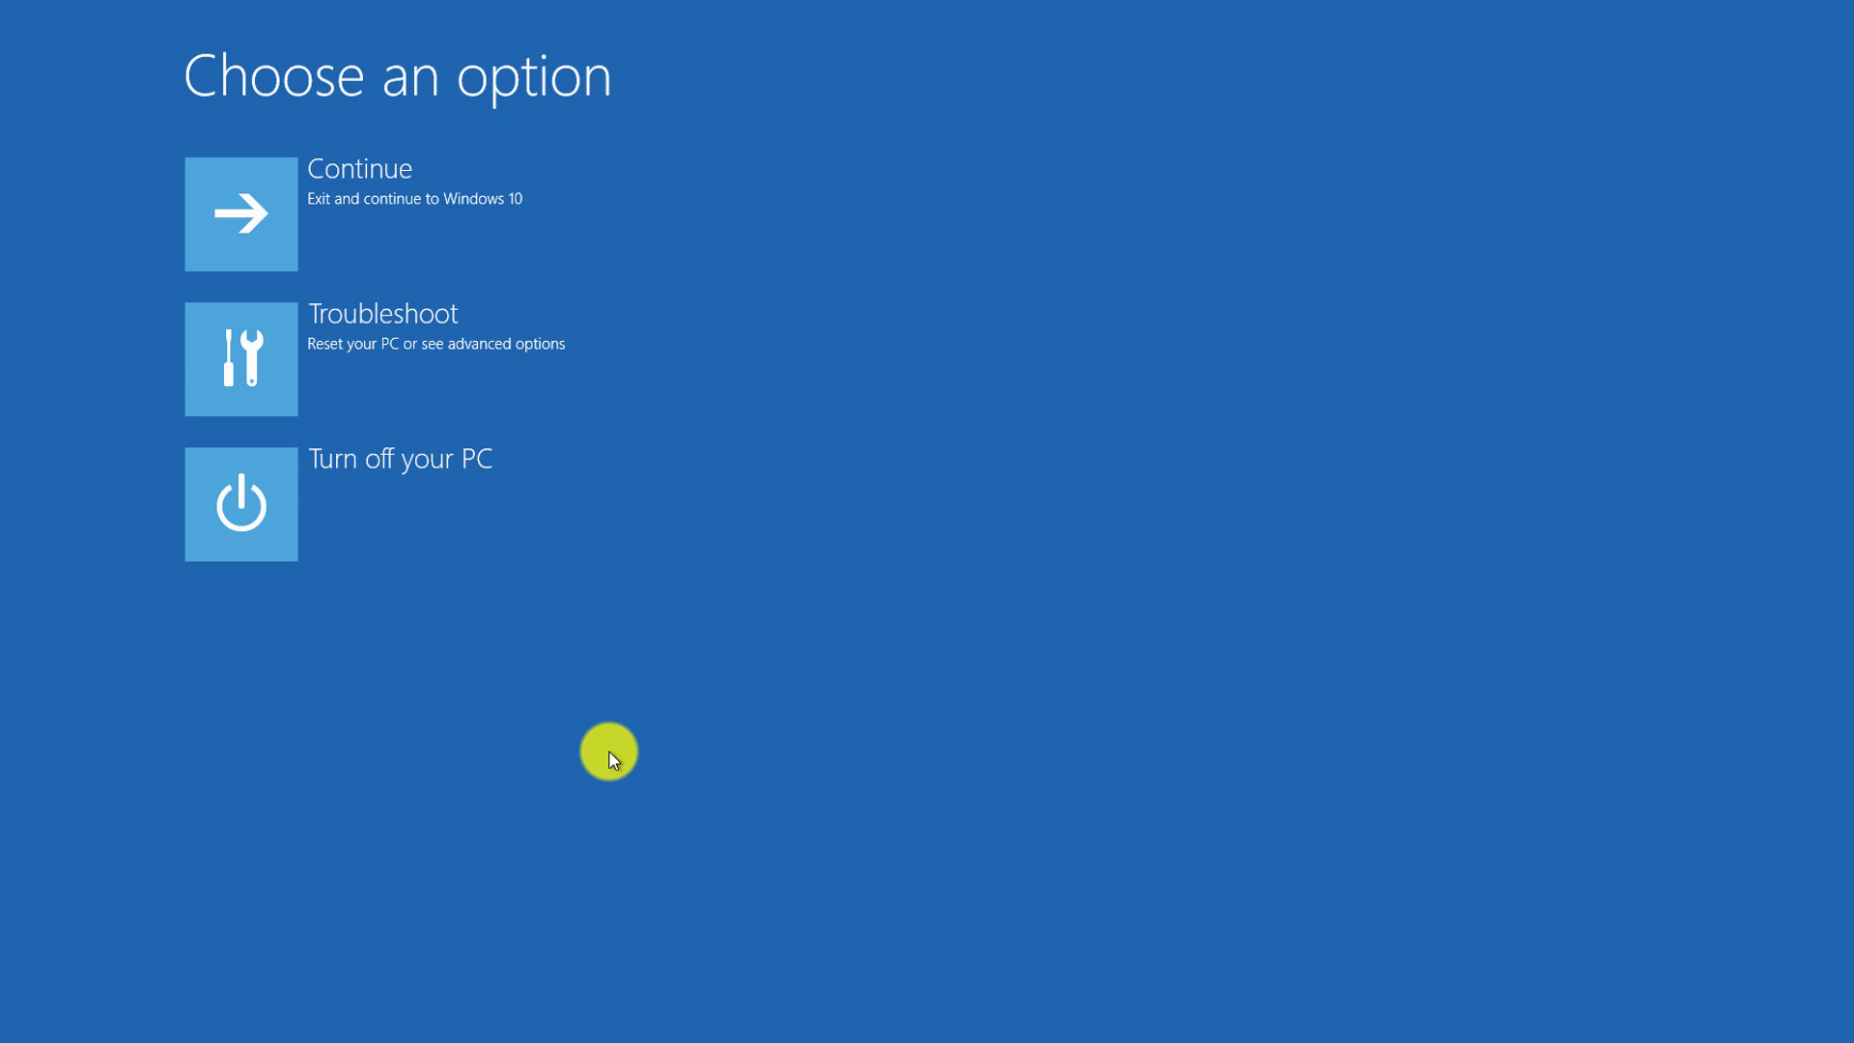
pyautogui.click(392, 504)
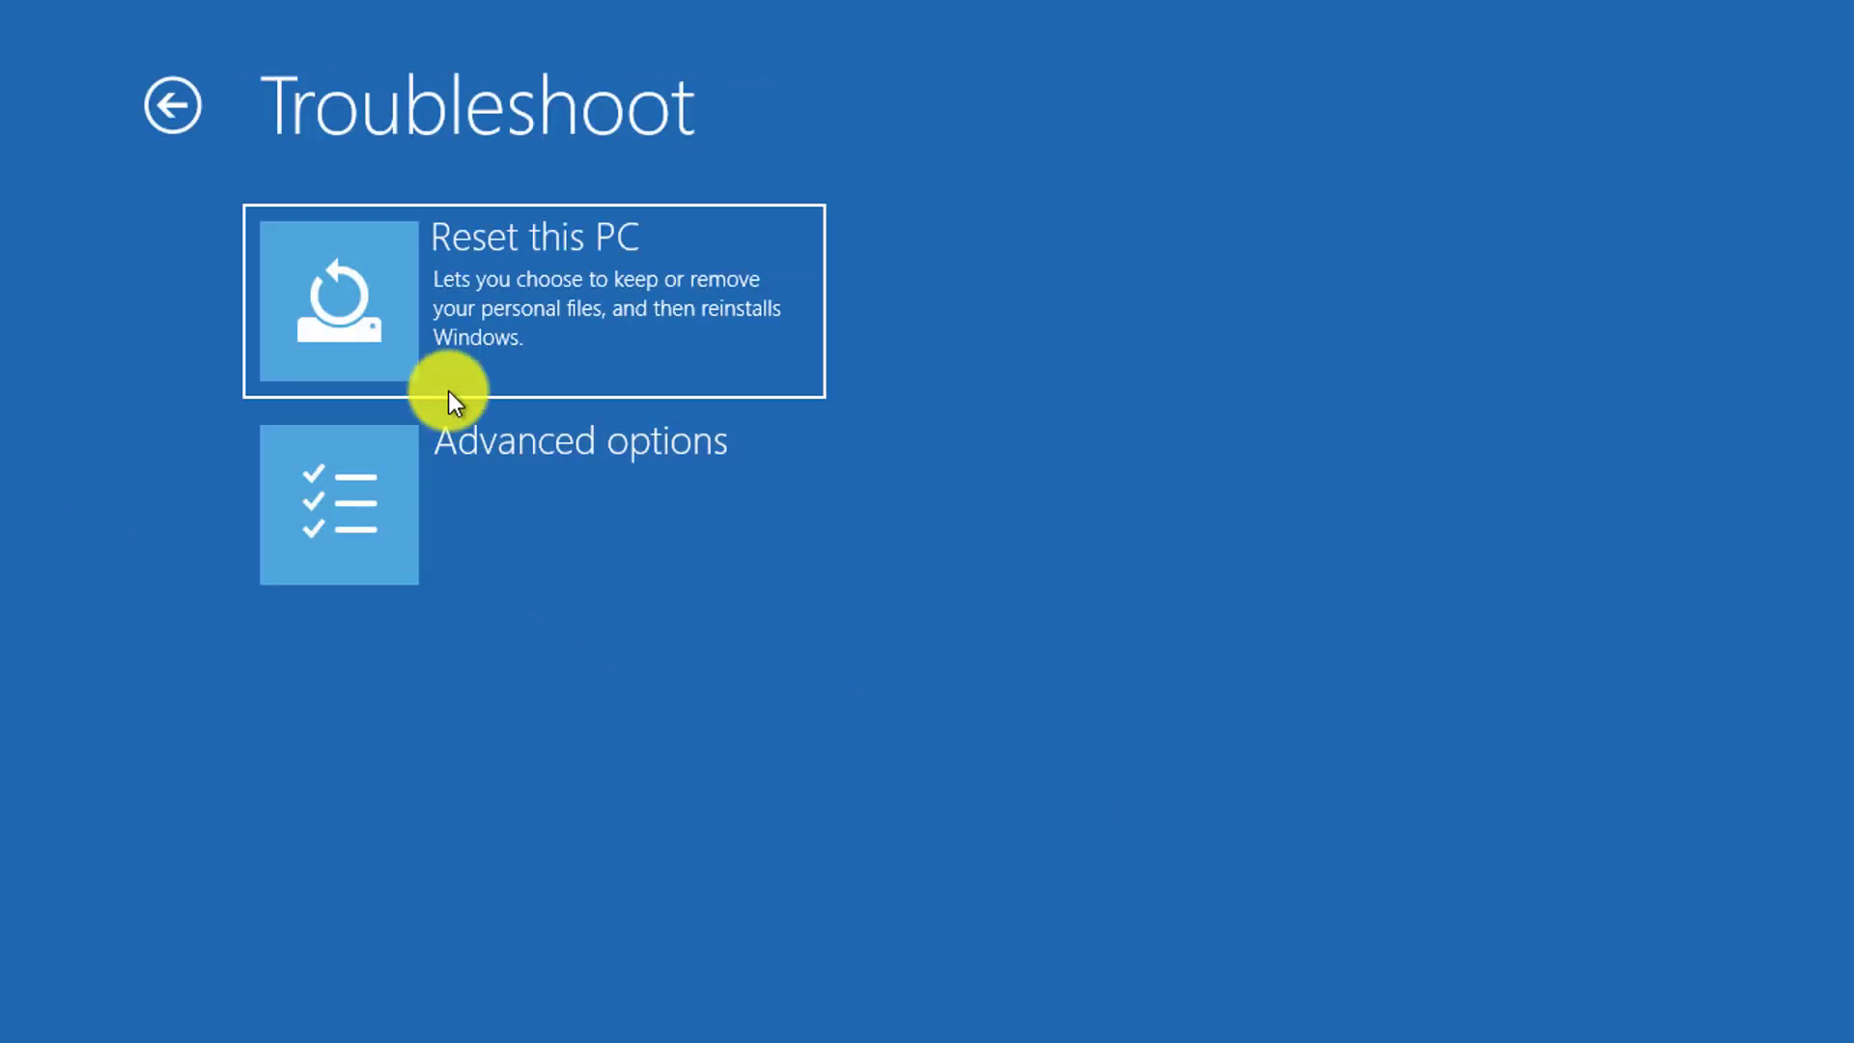
pyautogui.click(377, 512)
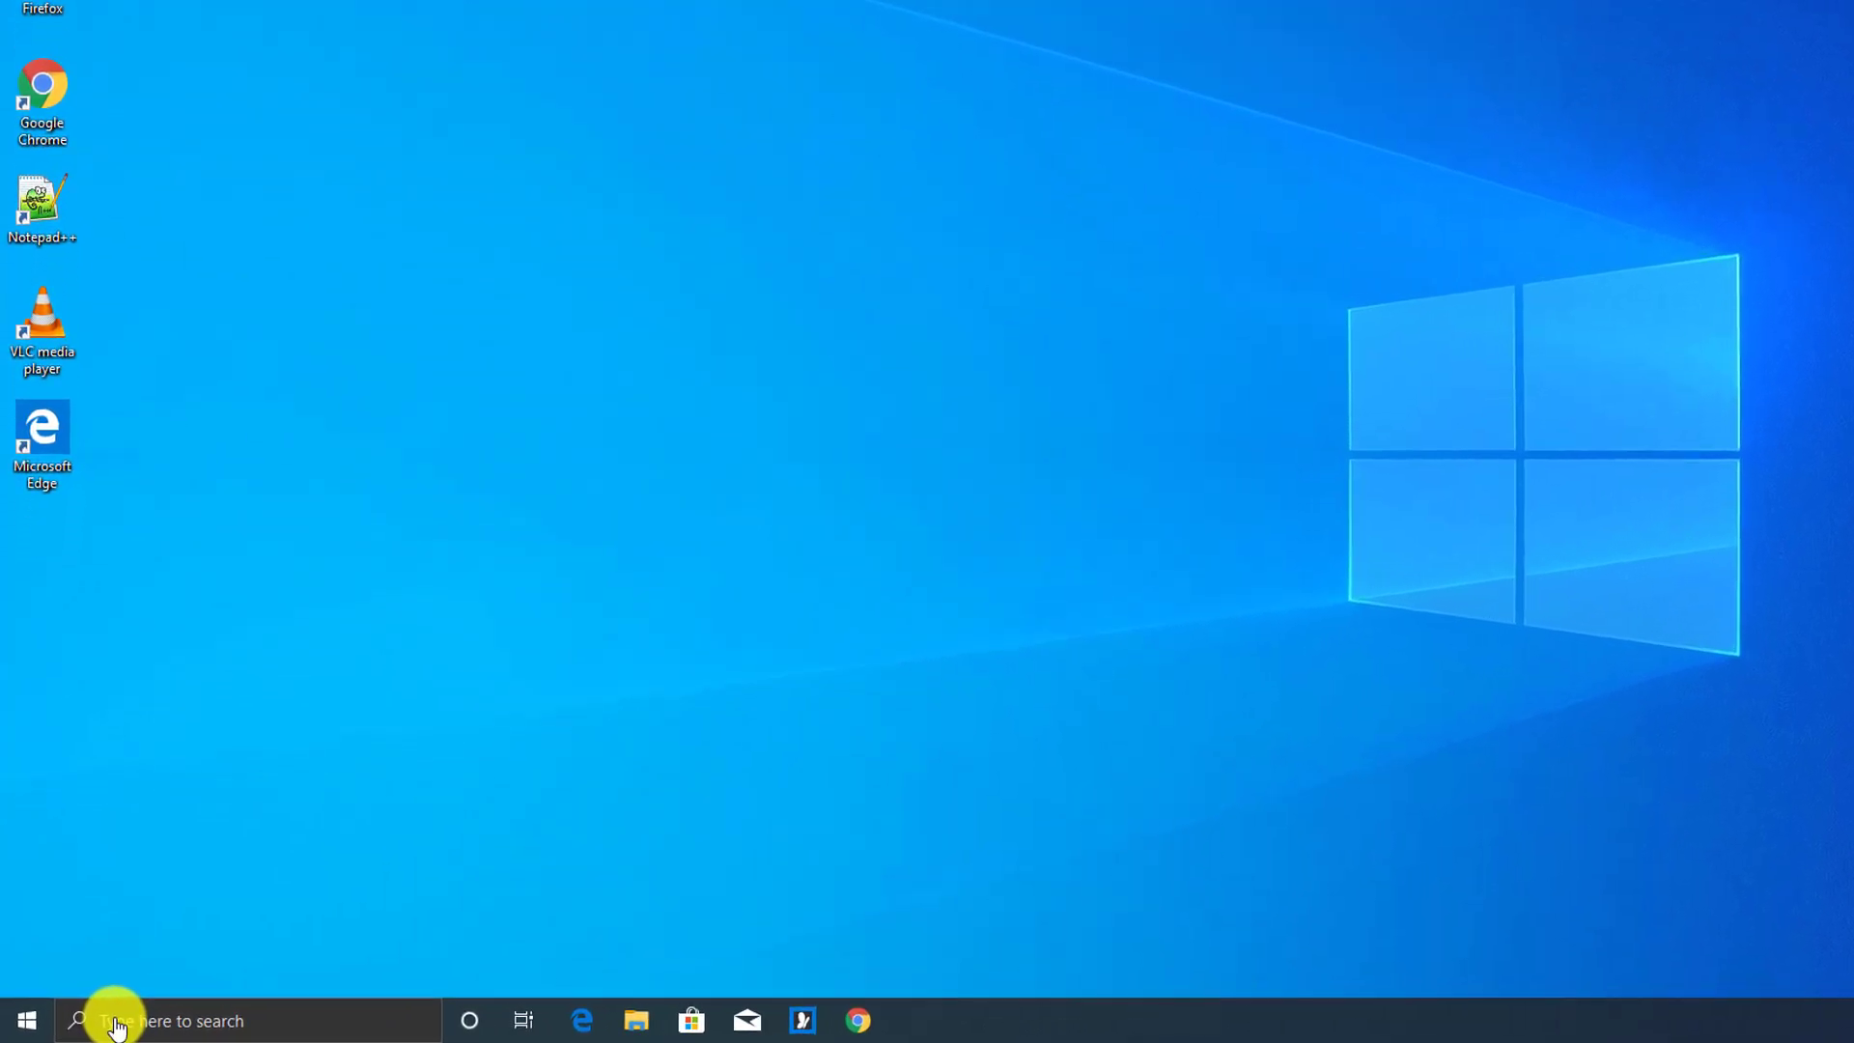
# Tick Minimal Safe boot on msconfig's Boot tab, apply it, and restart the PC
pyautogui.click(112, 1021)
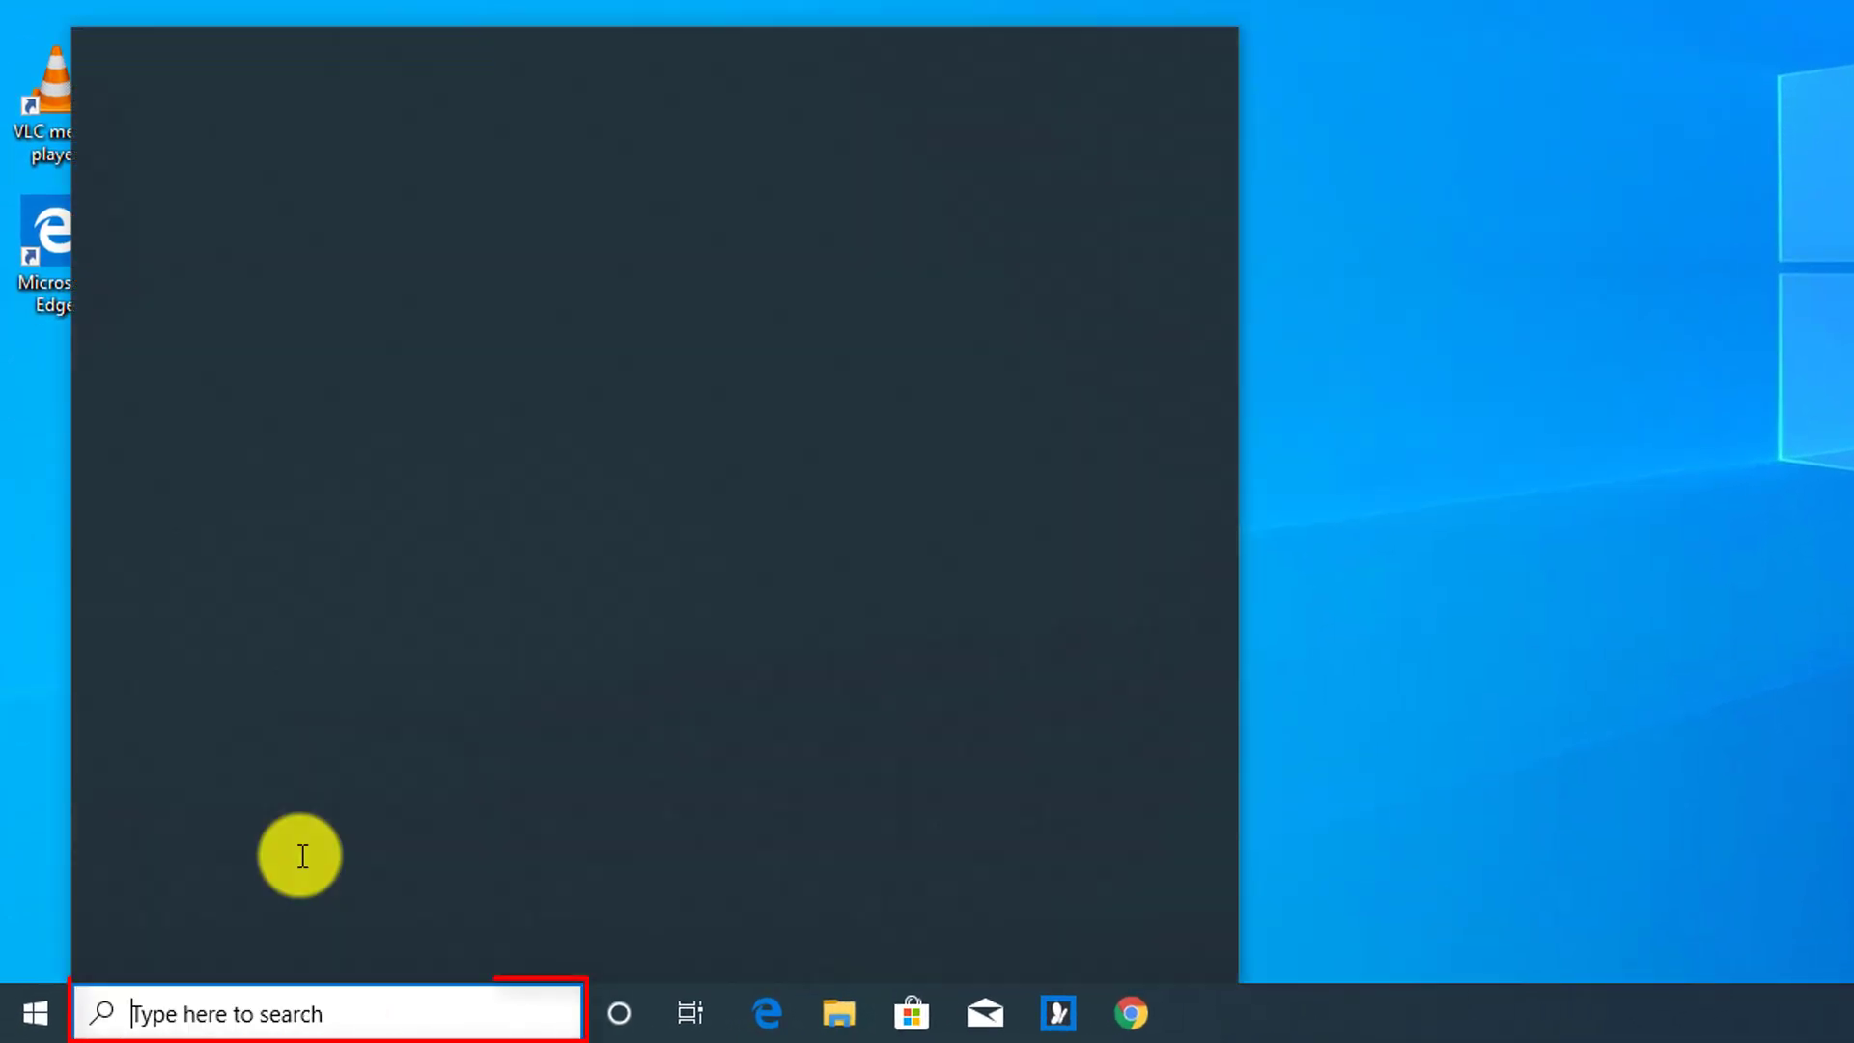
pyautogui.write('msconfig')
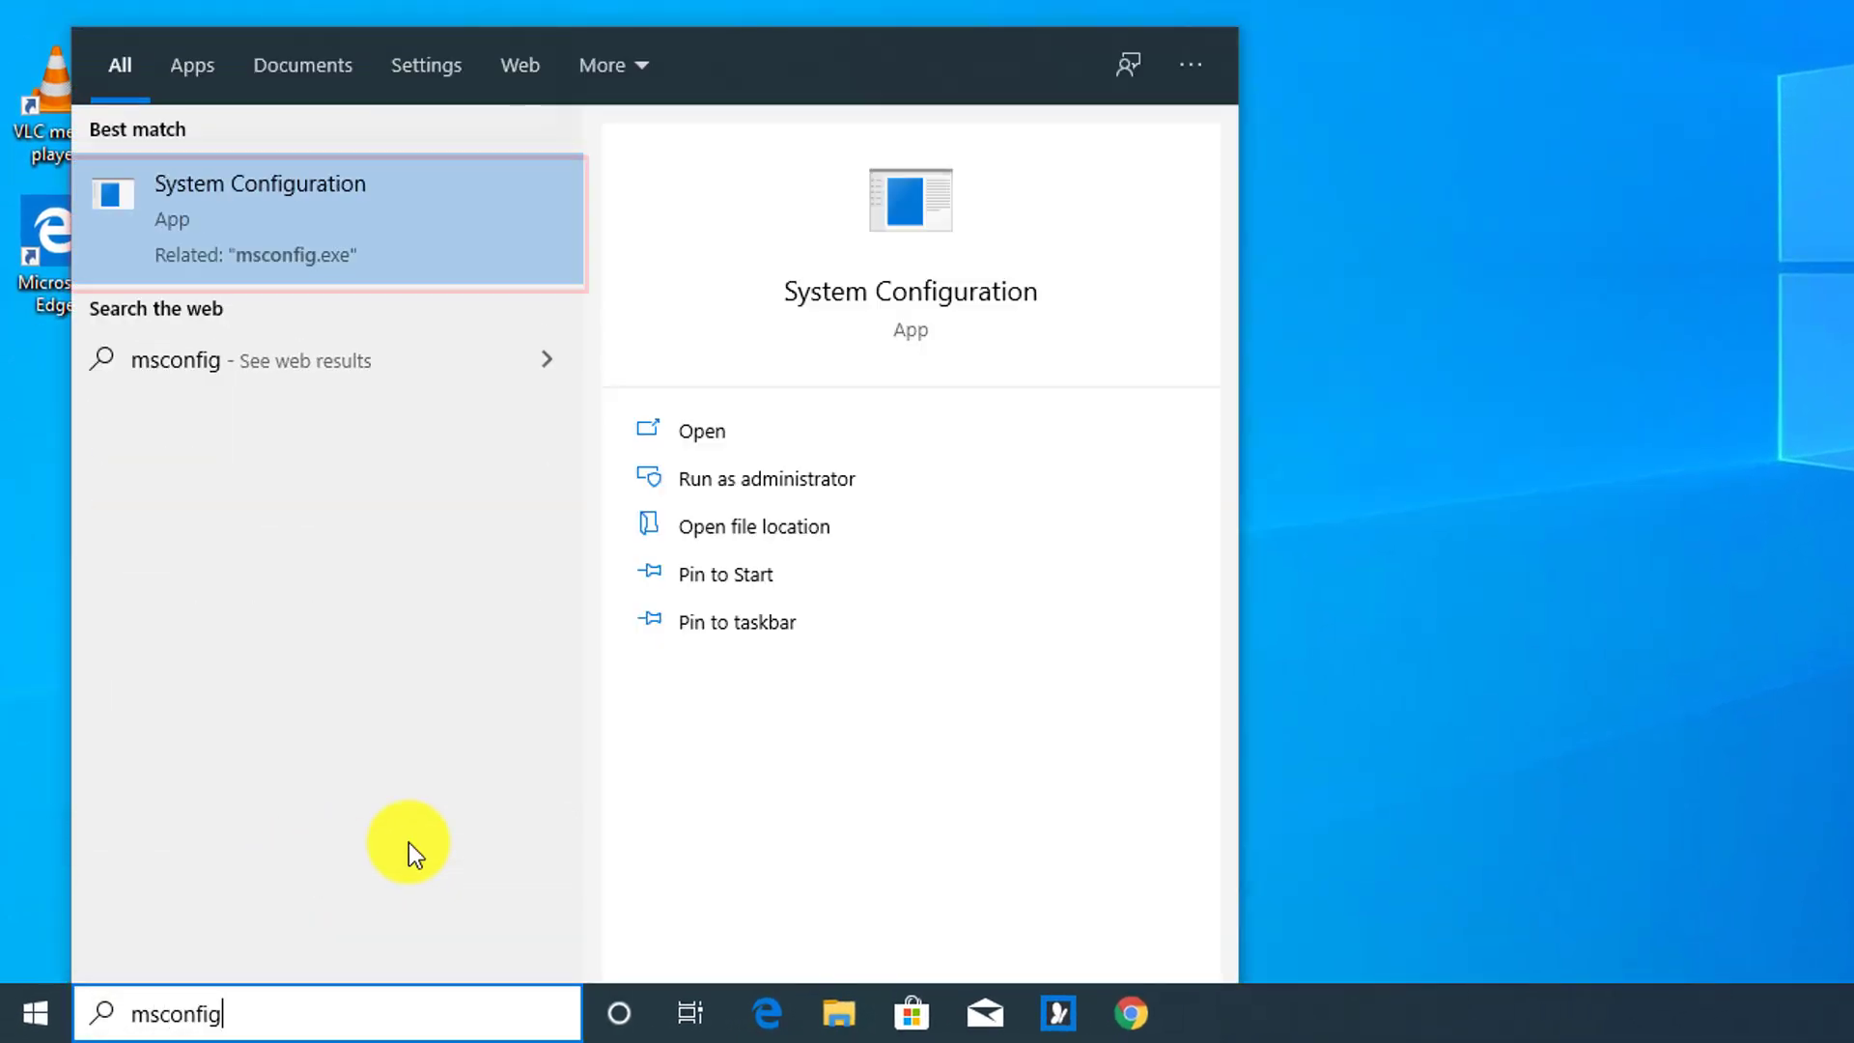
pyautogui.click(203, 253)
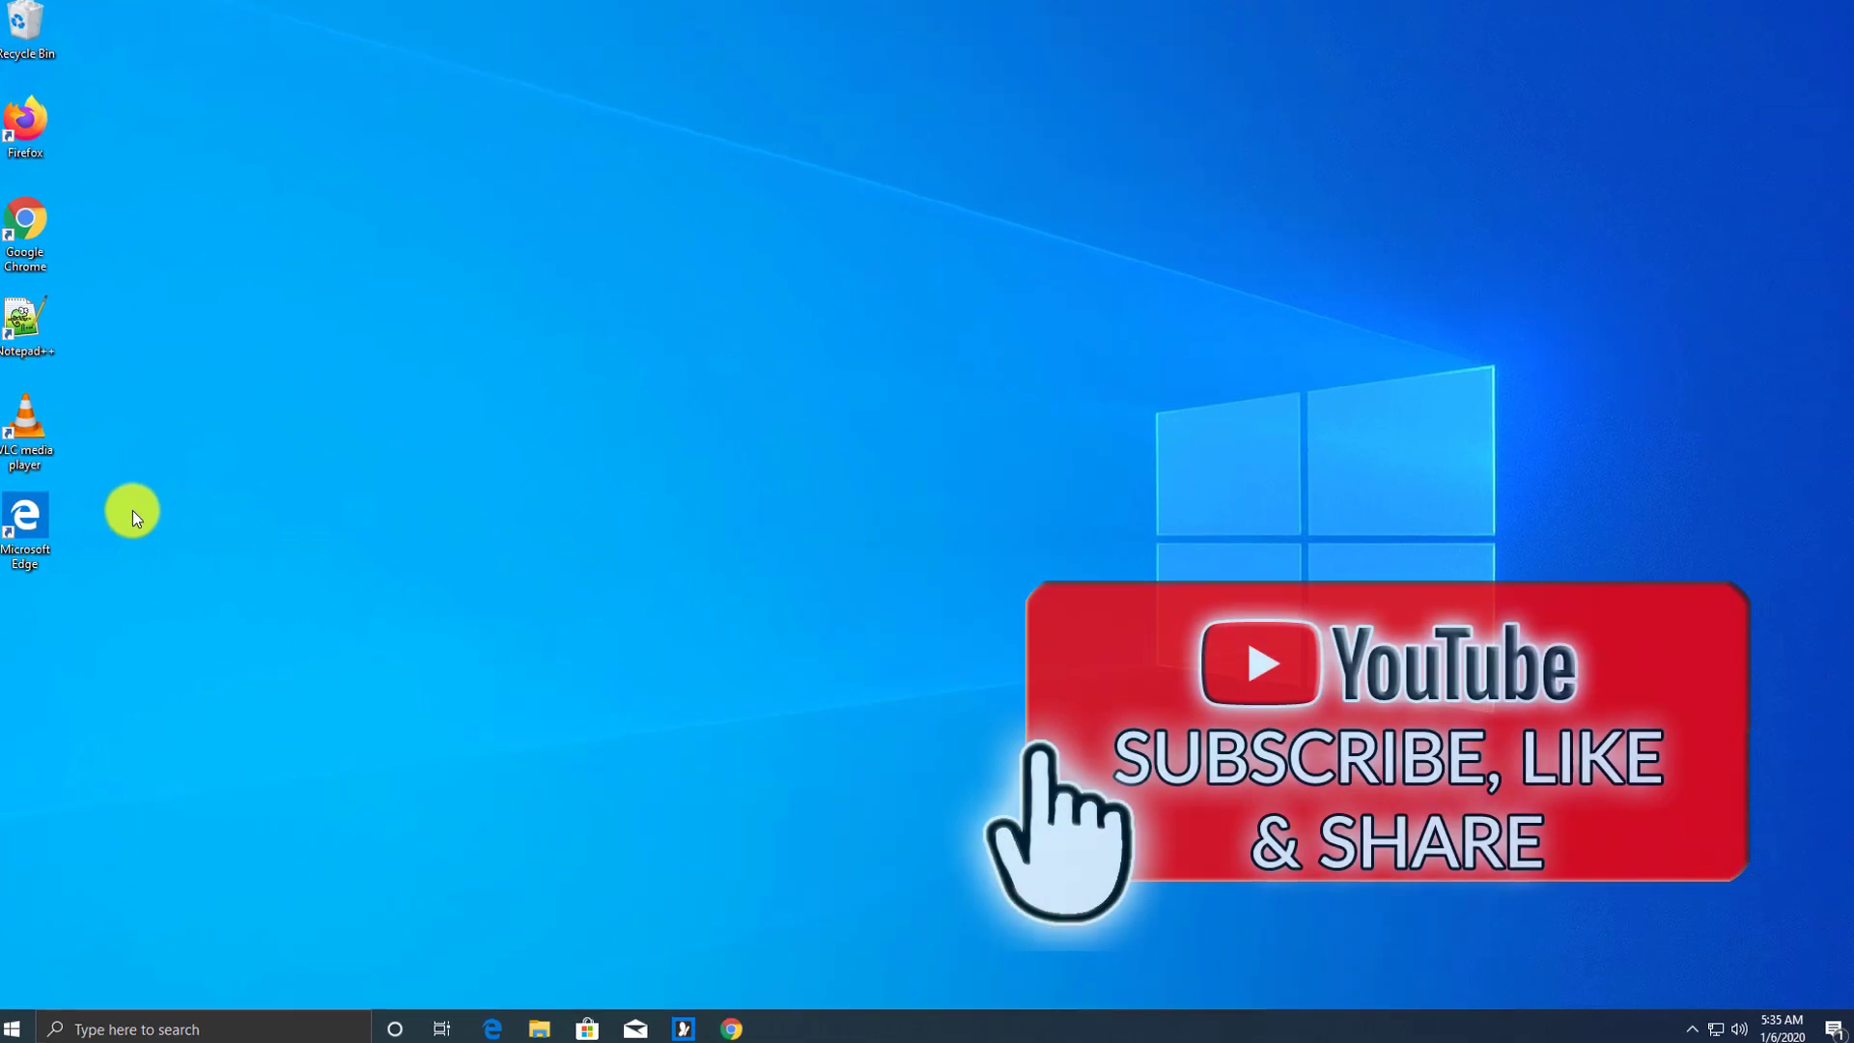
pyautogui.click(722, 359)
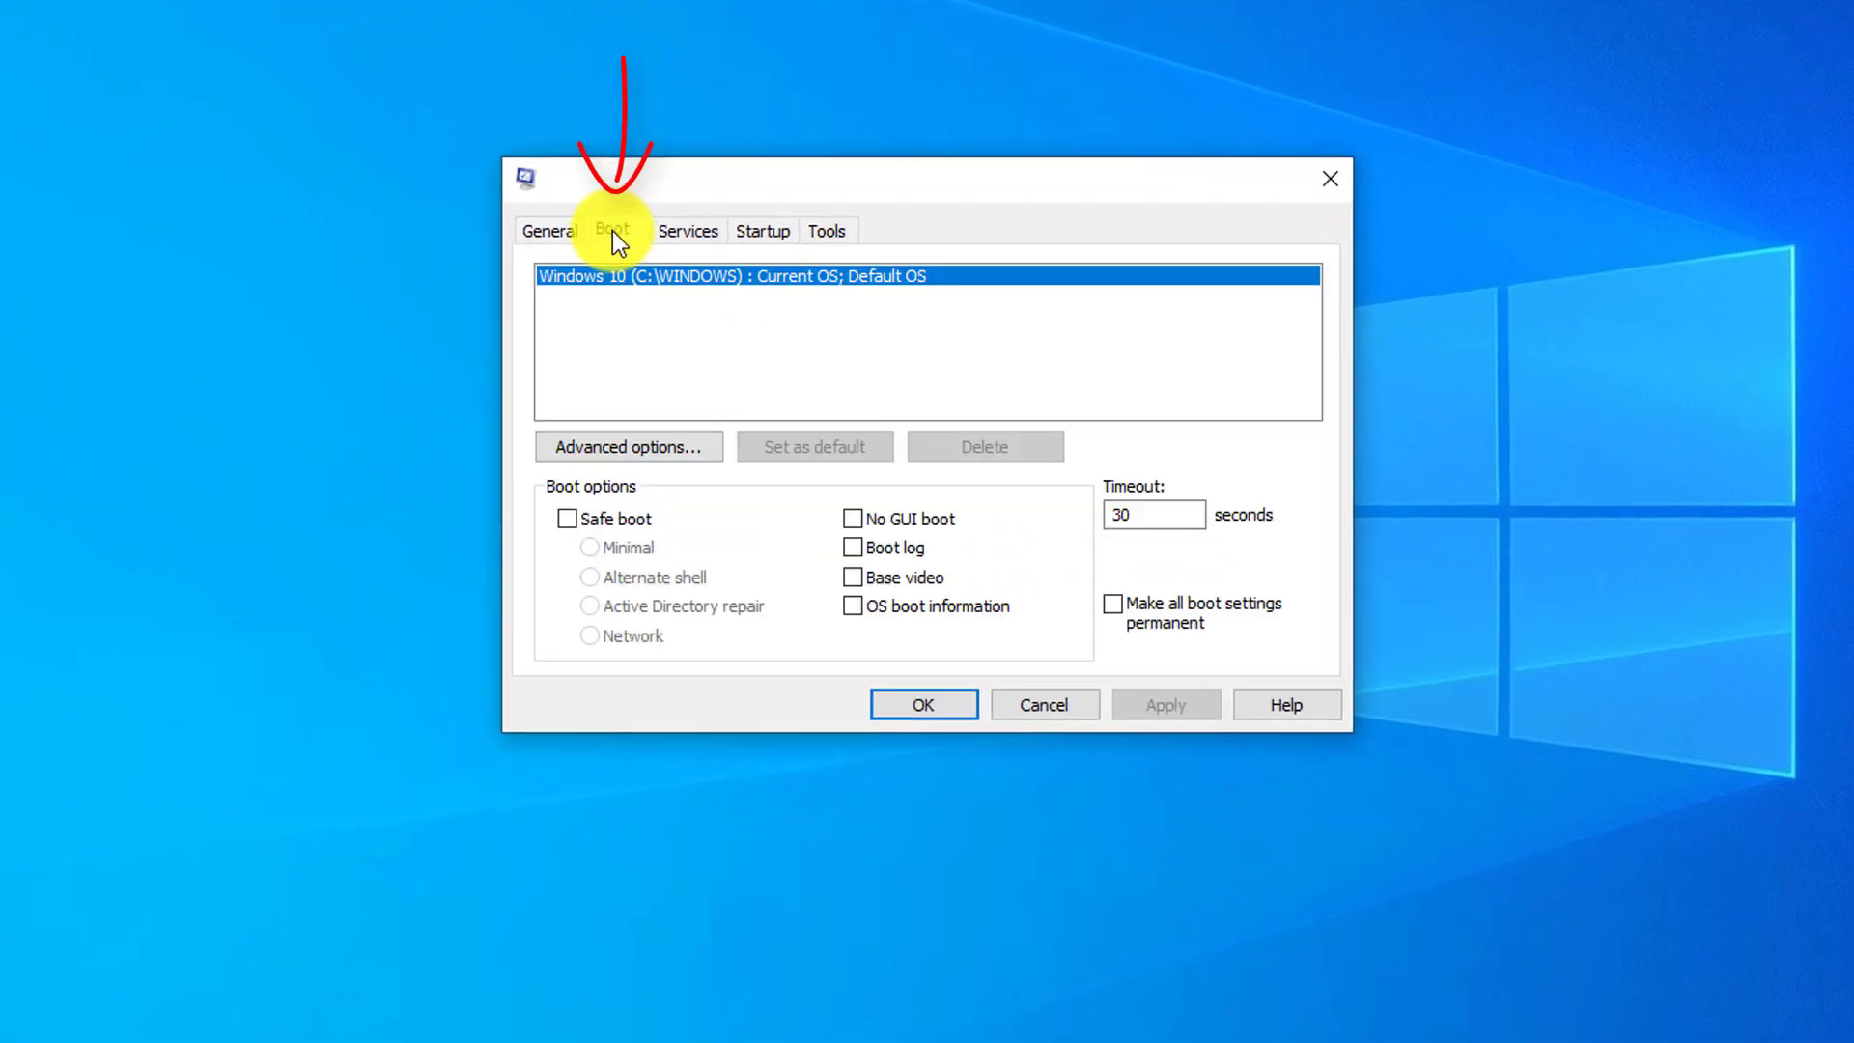
pyautogui.click(567, 517)
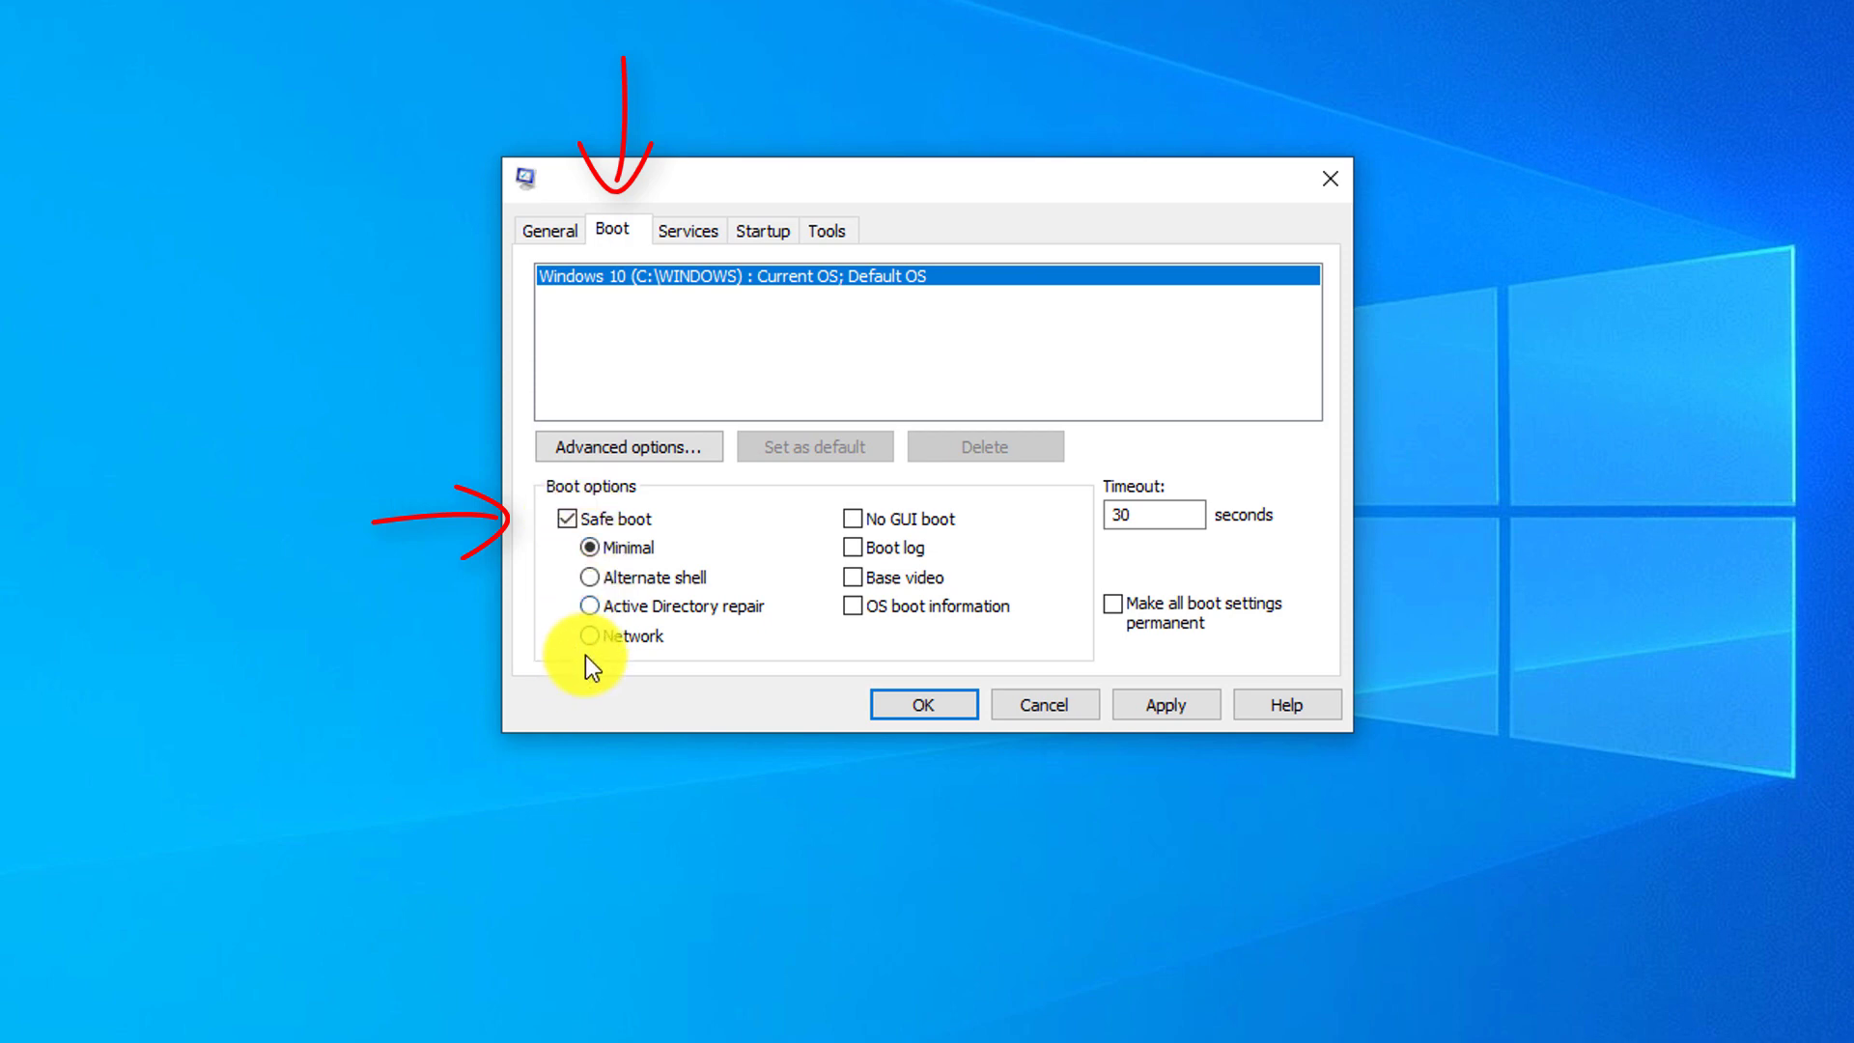
pyautogui.click(1185, 715)
pyautogui.click(935, 704)
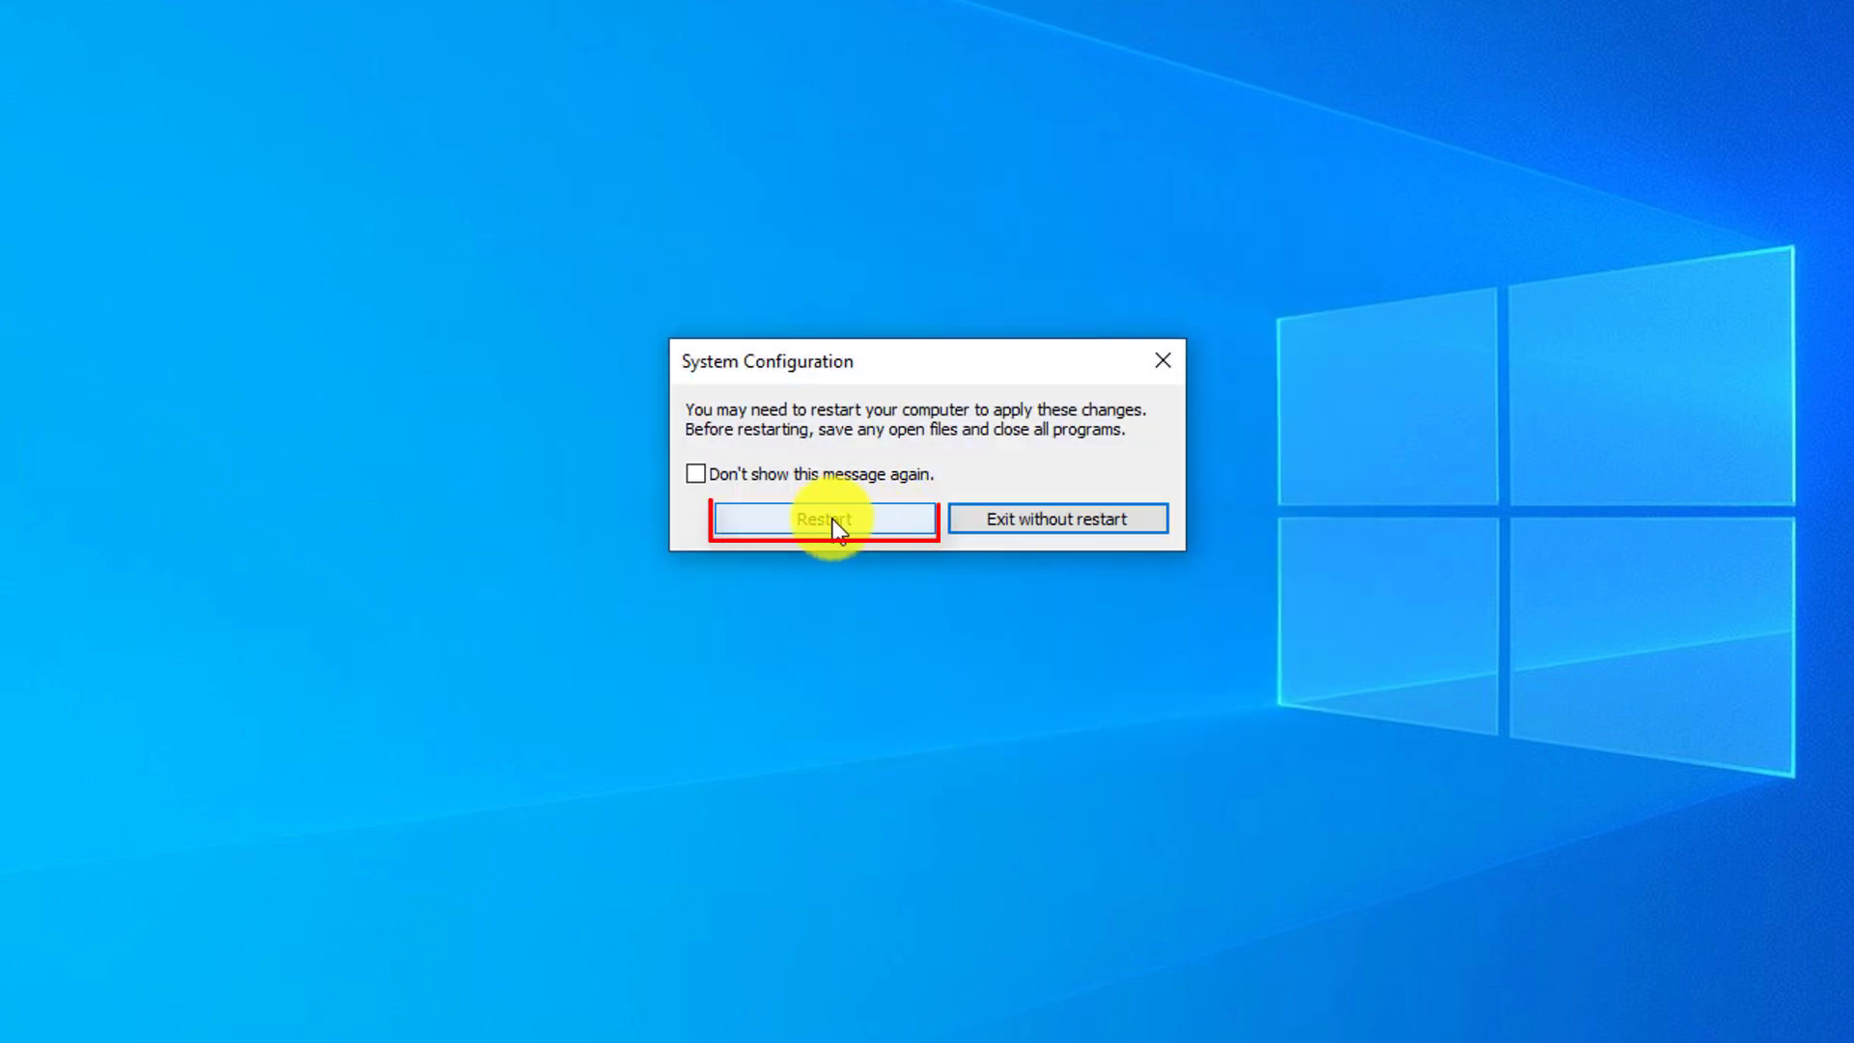
pyautogui.click(842, 519)
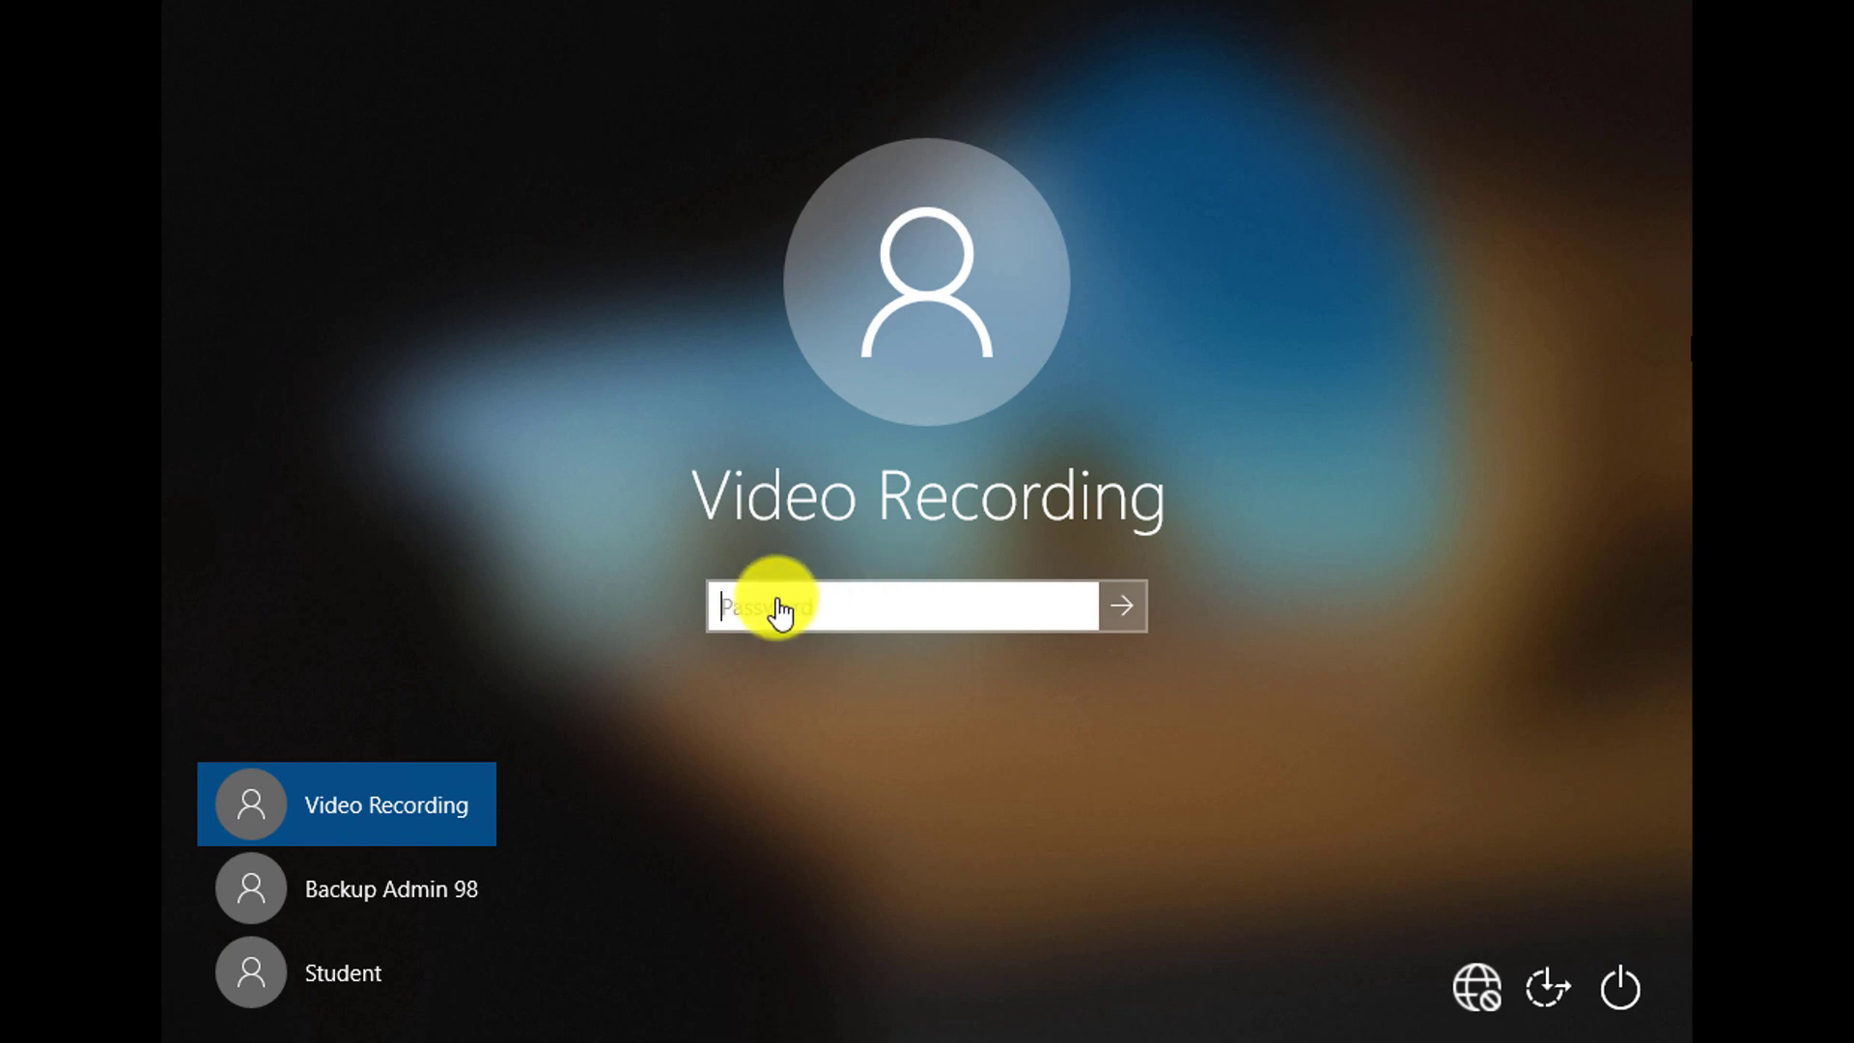
# Enter the account password at the sign-in screen and submit it
pyautogui.write('•••')
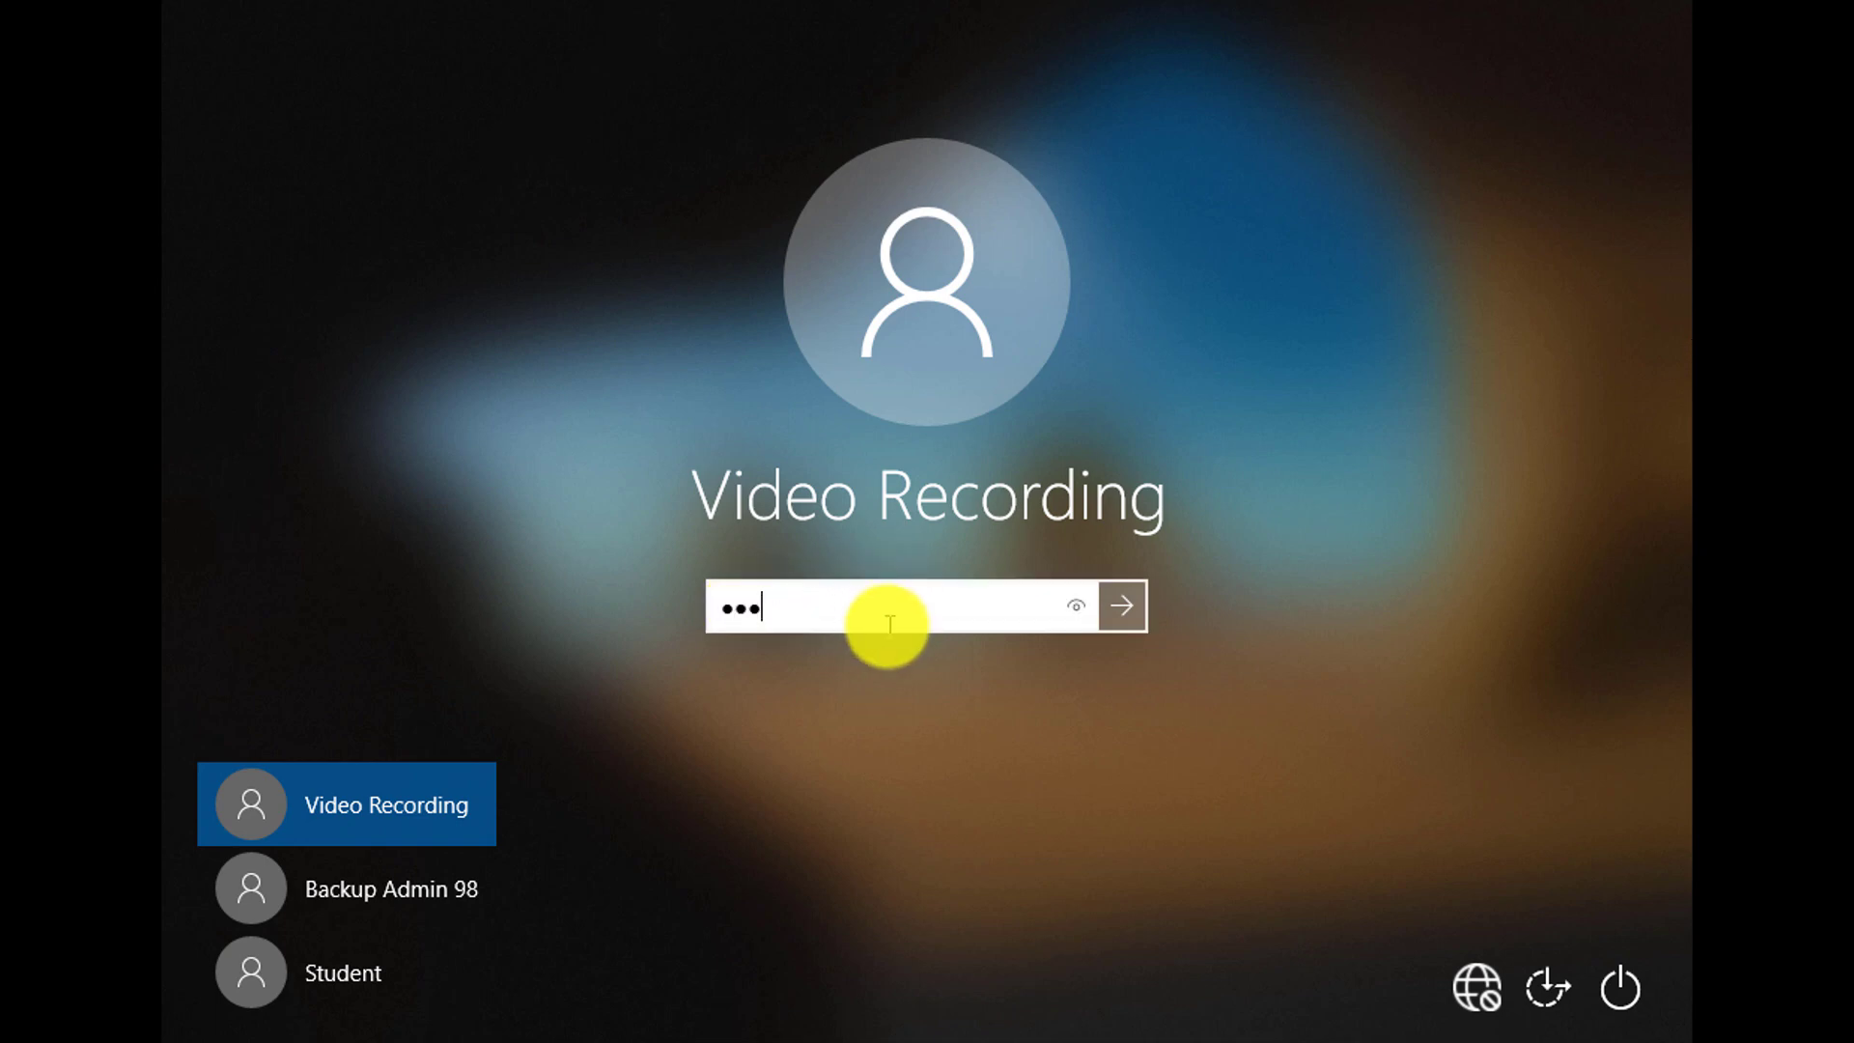
pyautogui.write('•••••')
pyautogui.press('Return')
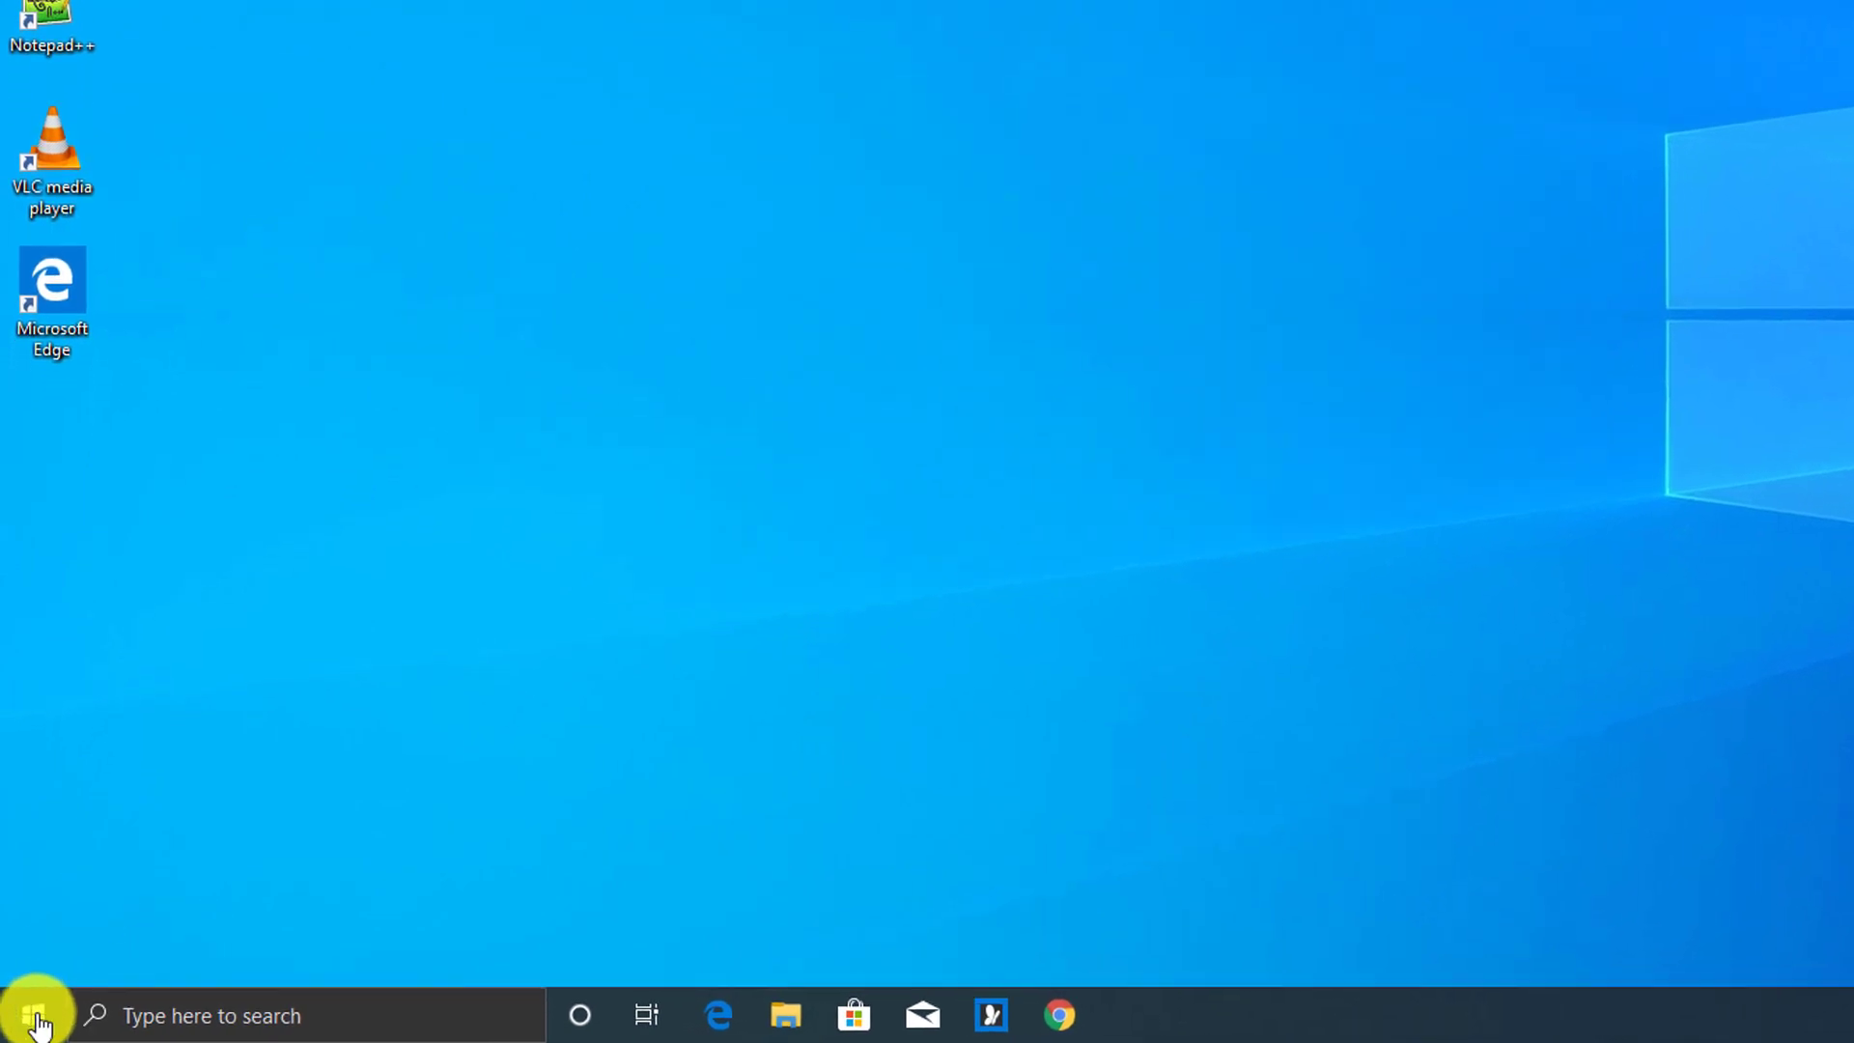
# Launch Command Prompt as administrator from a Start search for 'comma'
pyautogui.click(38, 1019)
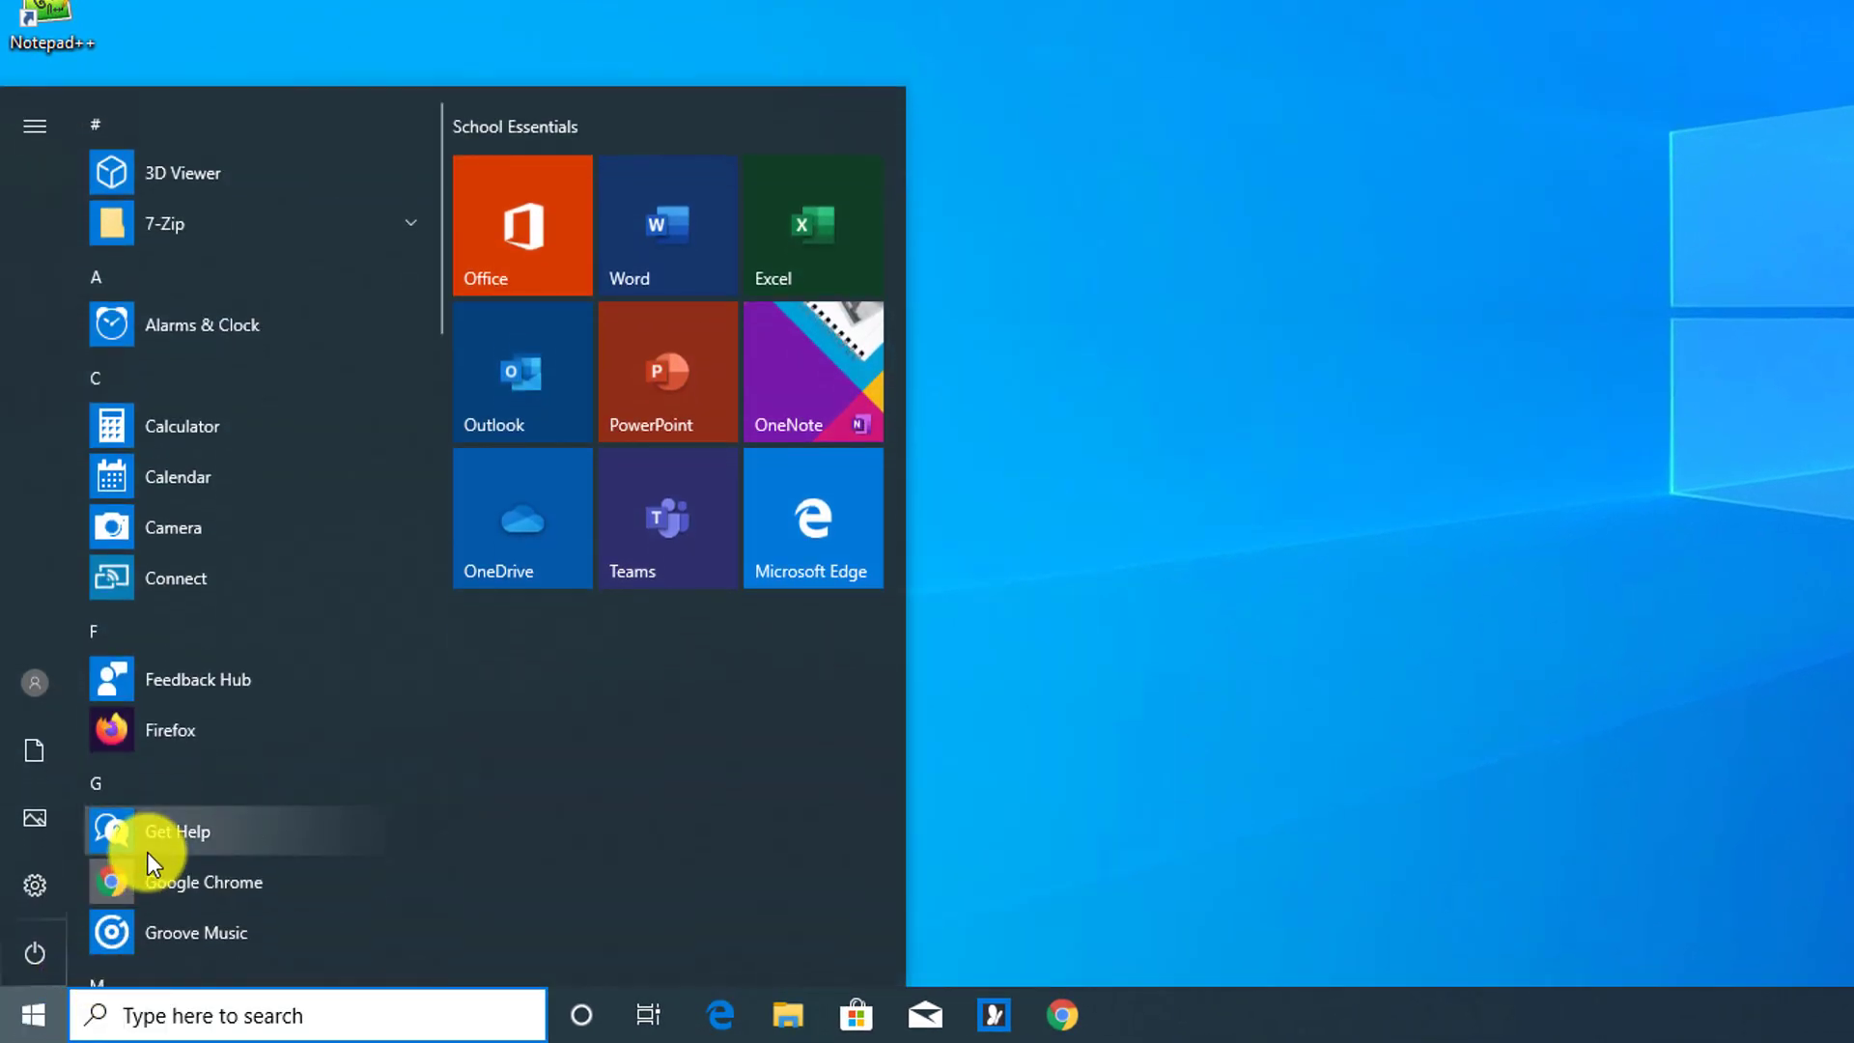
pyautogui.write('comma')
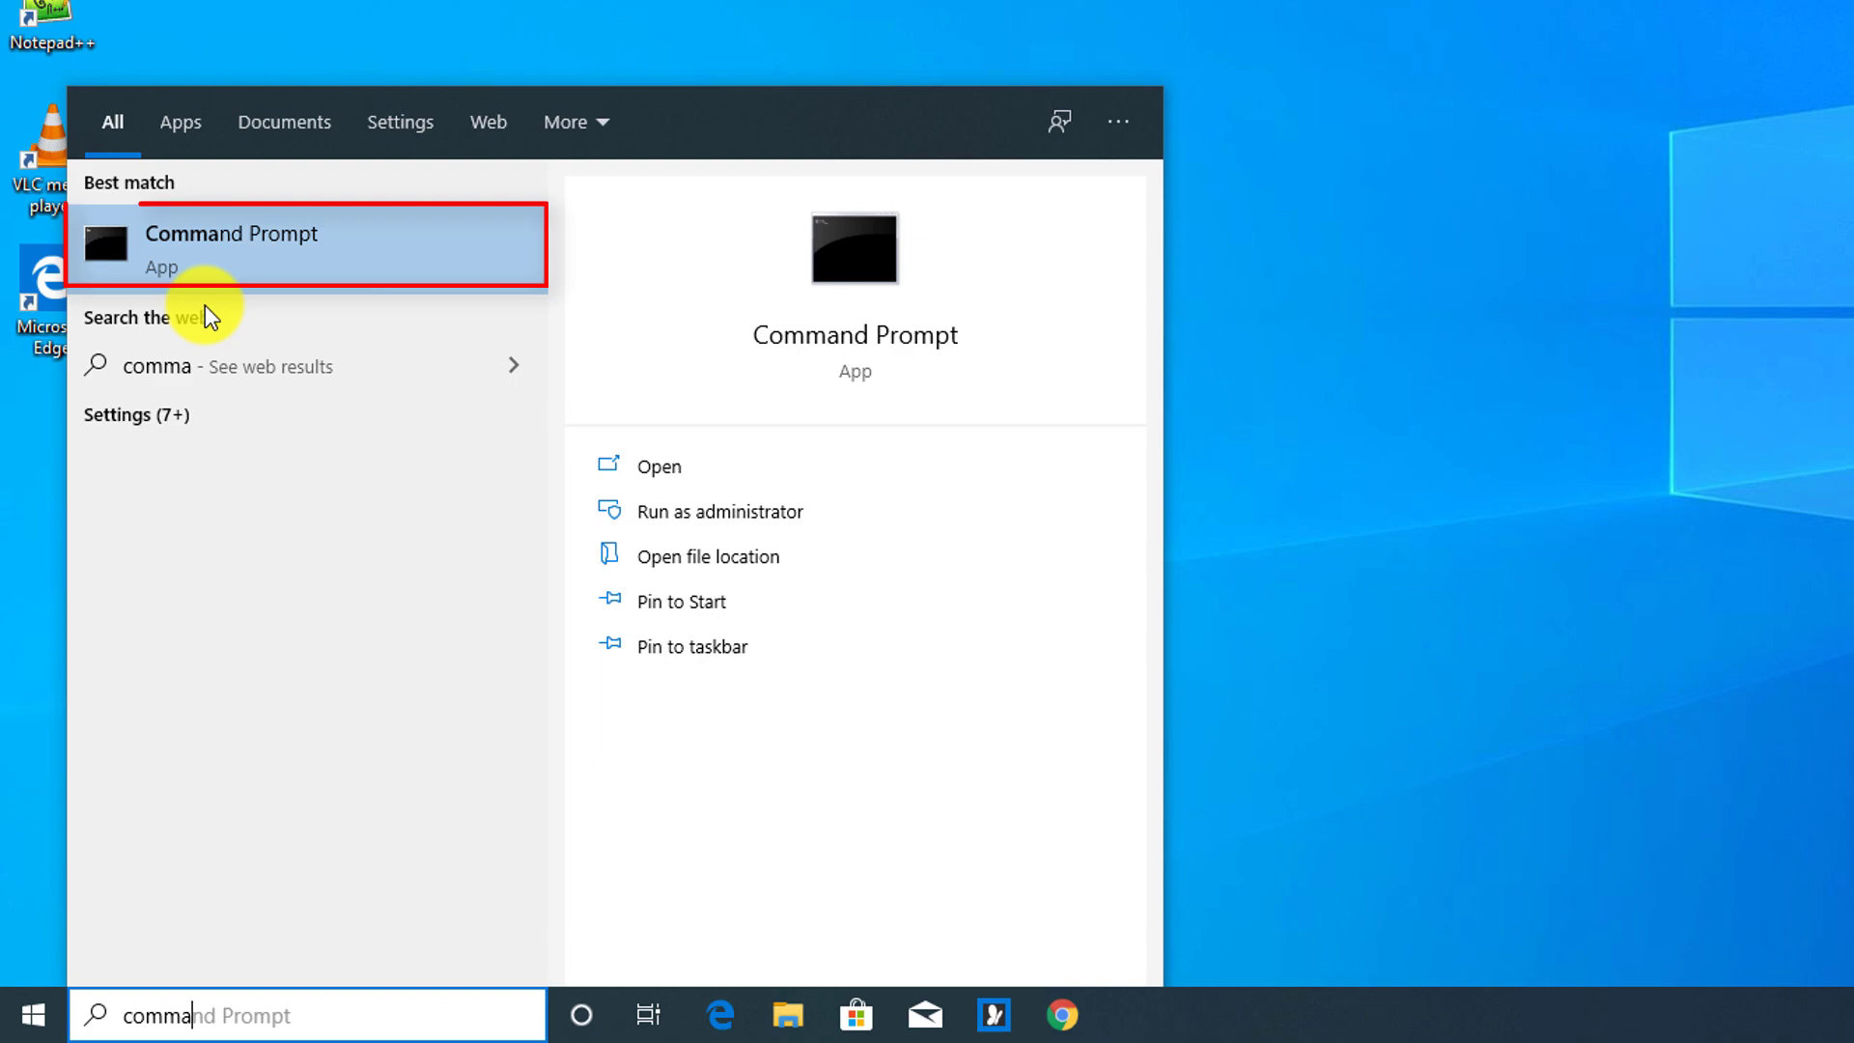
pyautogui.rightClick(265, 253)
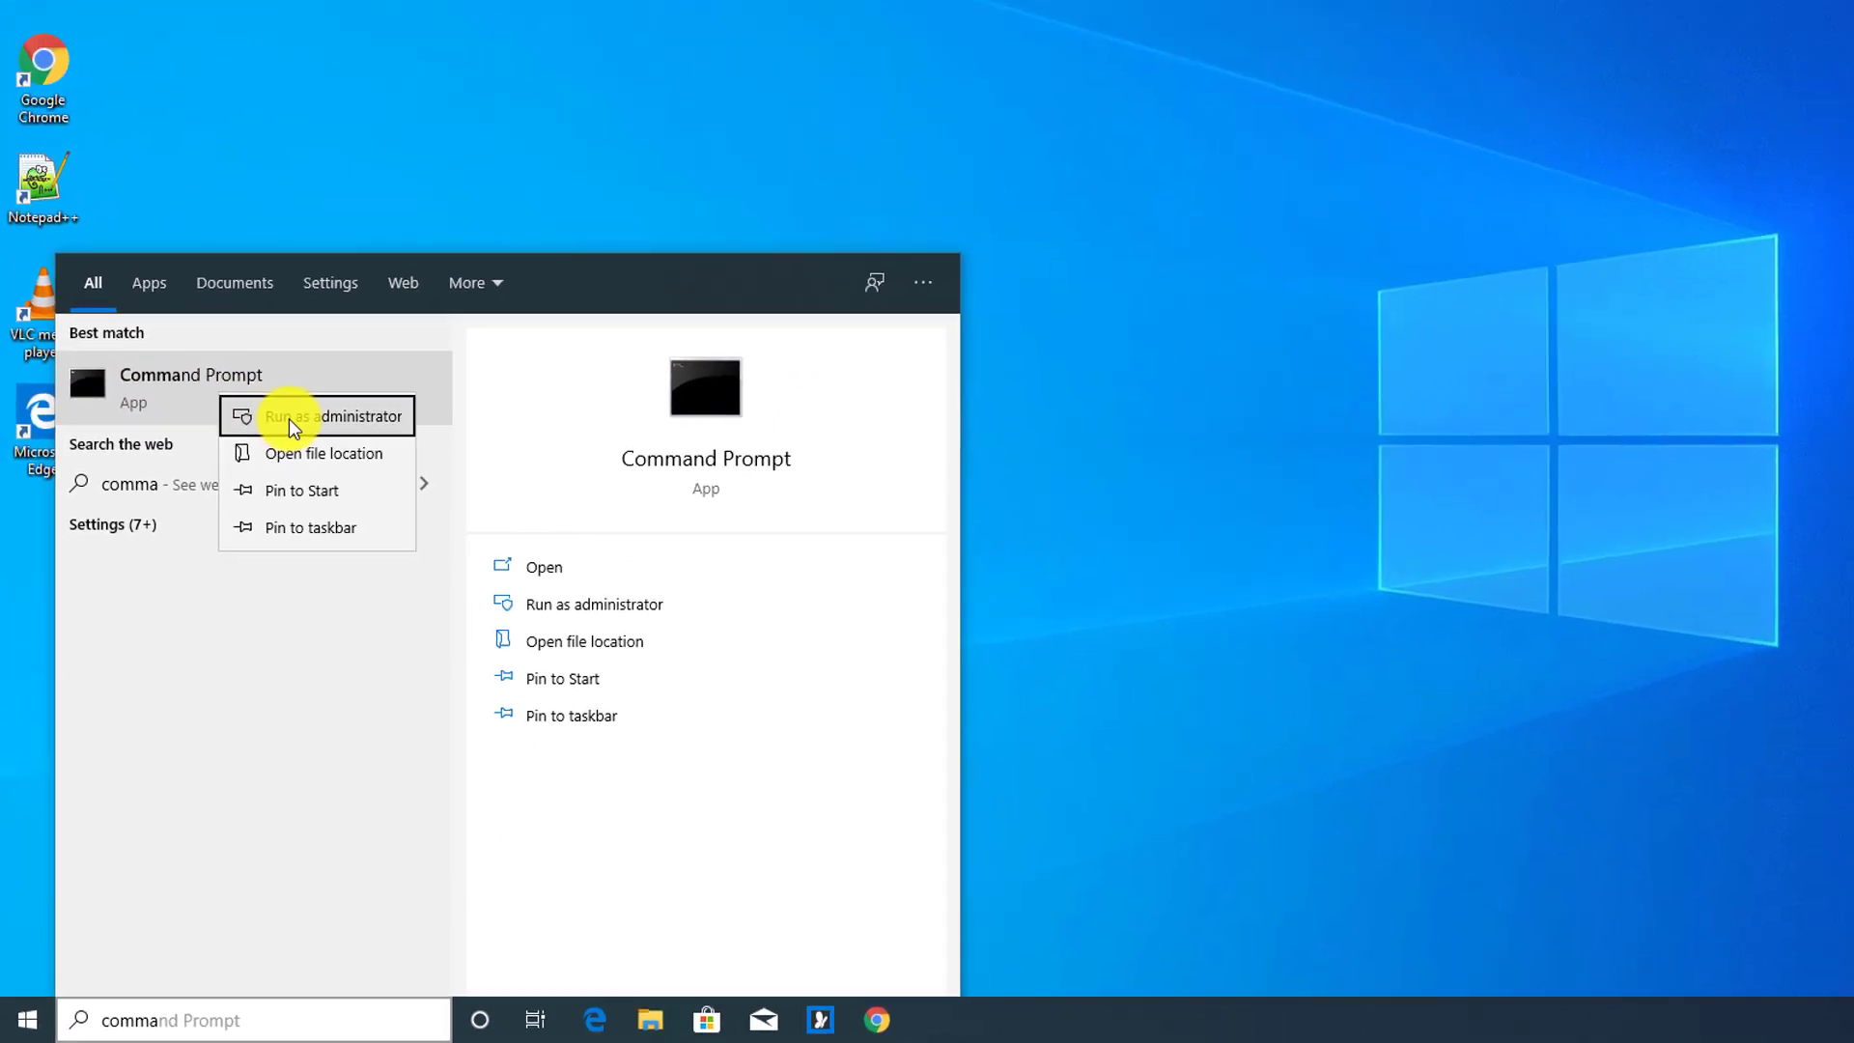
pyautogui.click(290, 422)
pyautogui.click(842, 633)
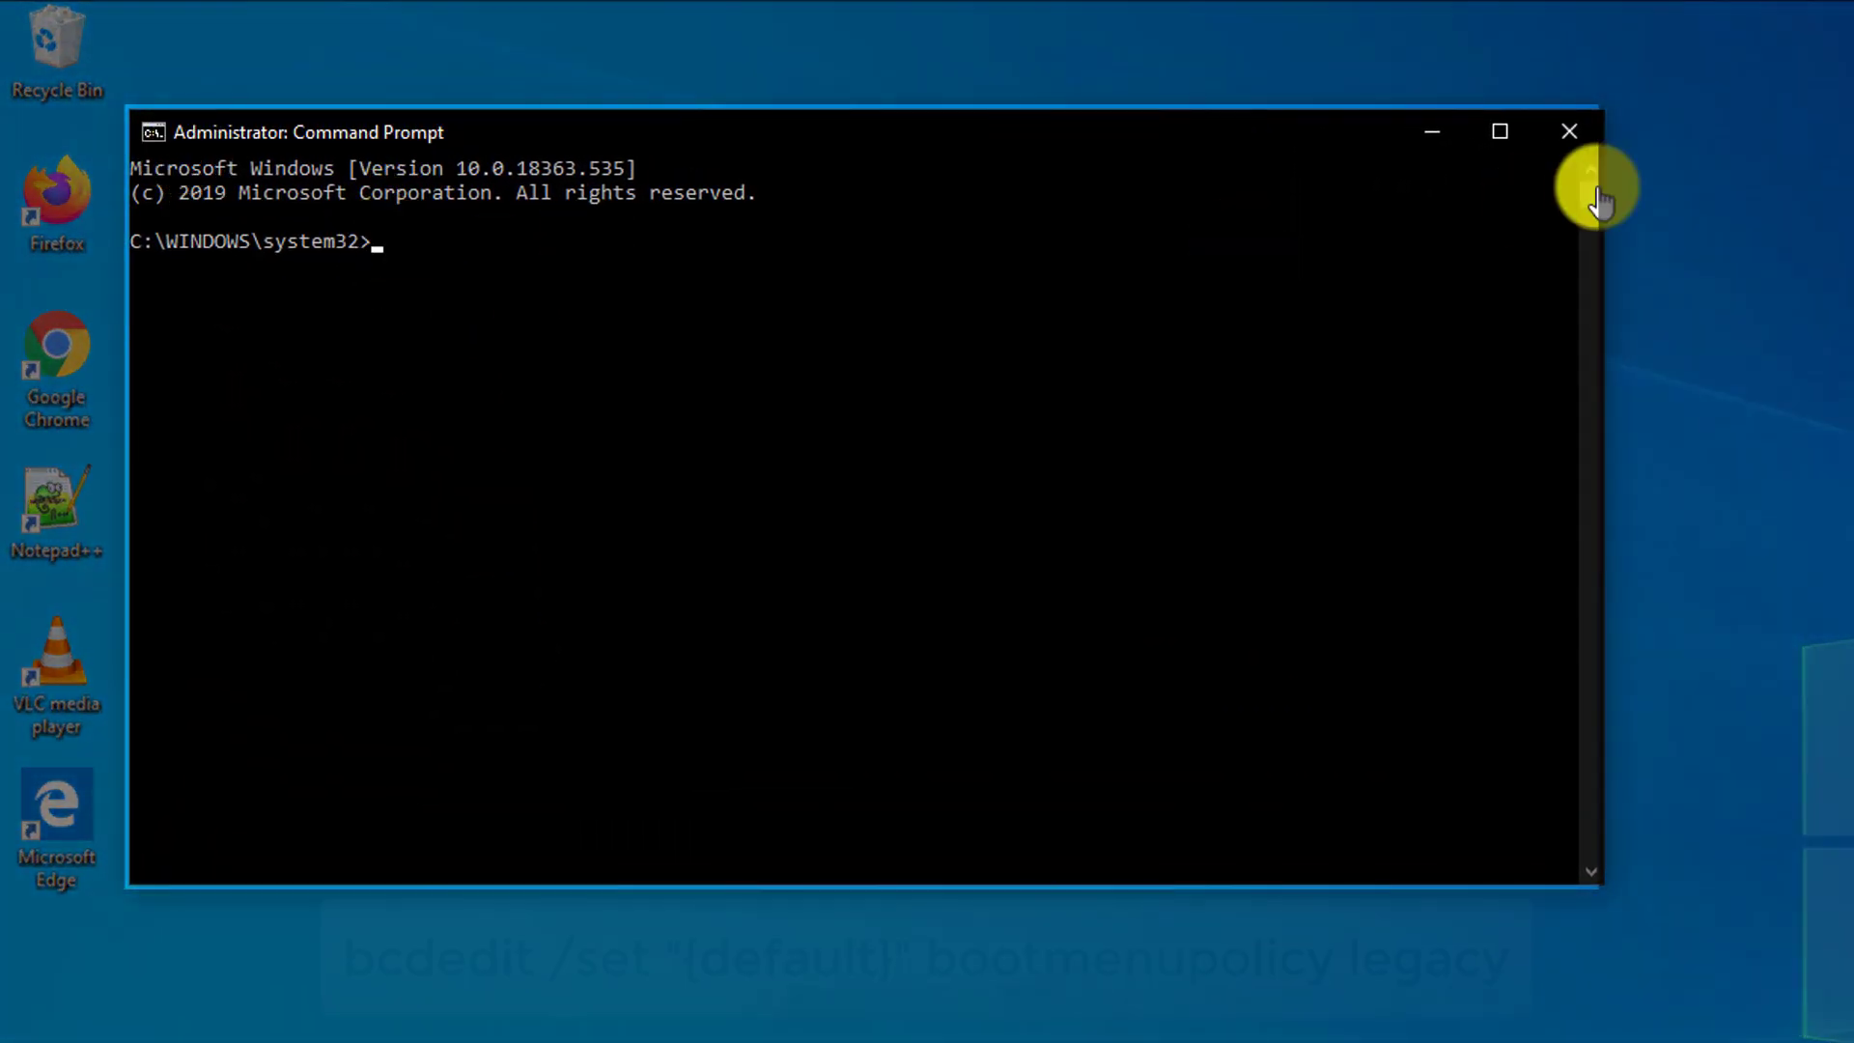
# Paste and run bcdedit /set "{default}" bootmenupolicy legacy, then close the window
pyautogui.click(150, 132)
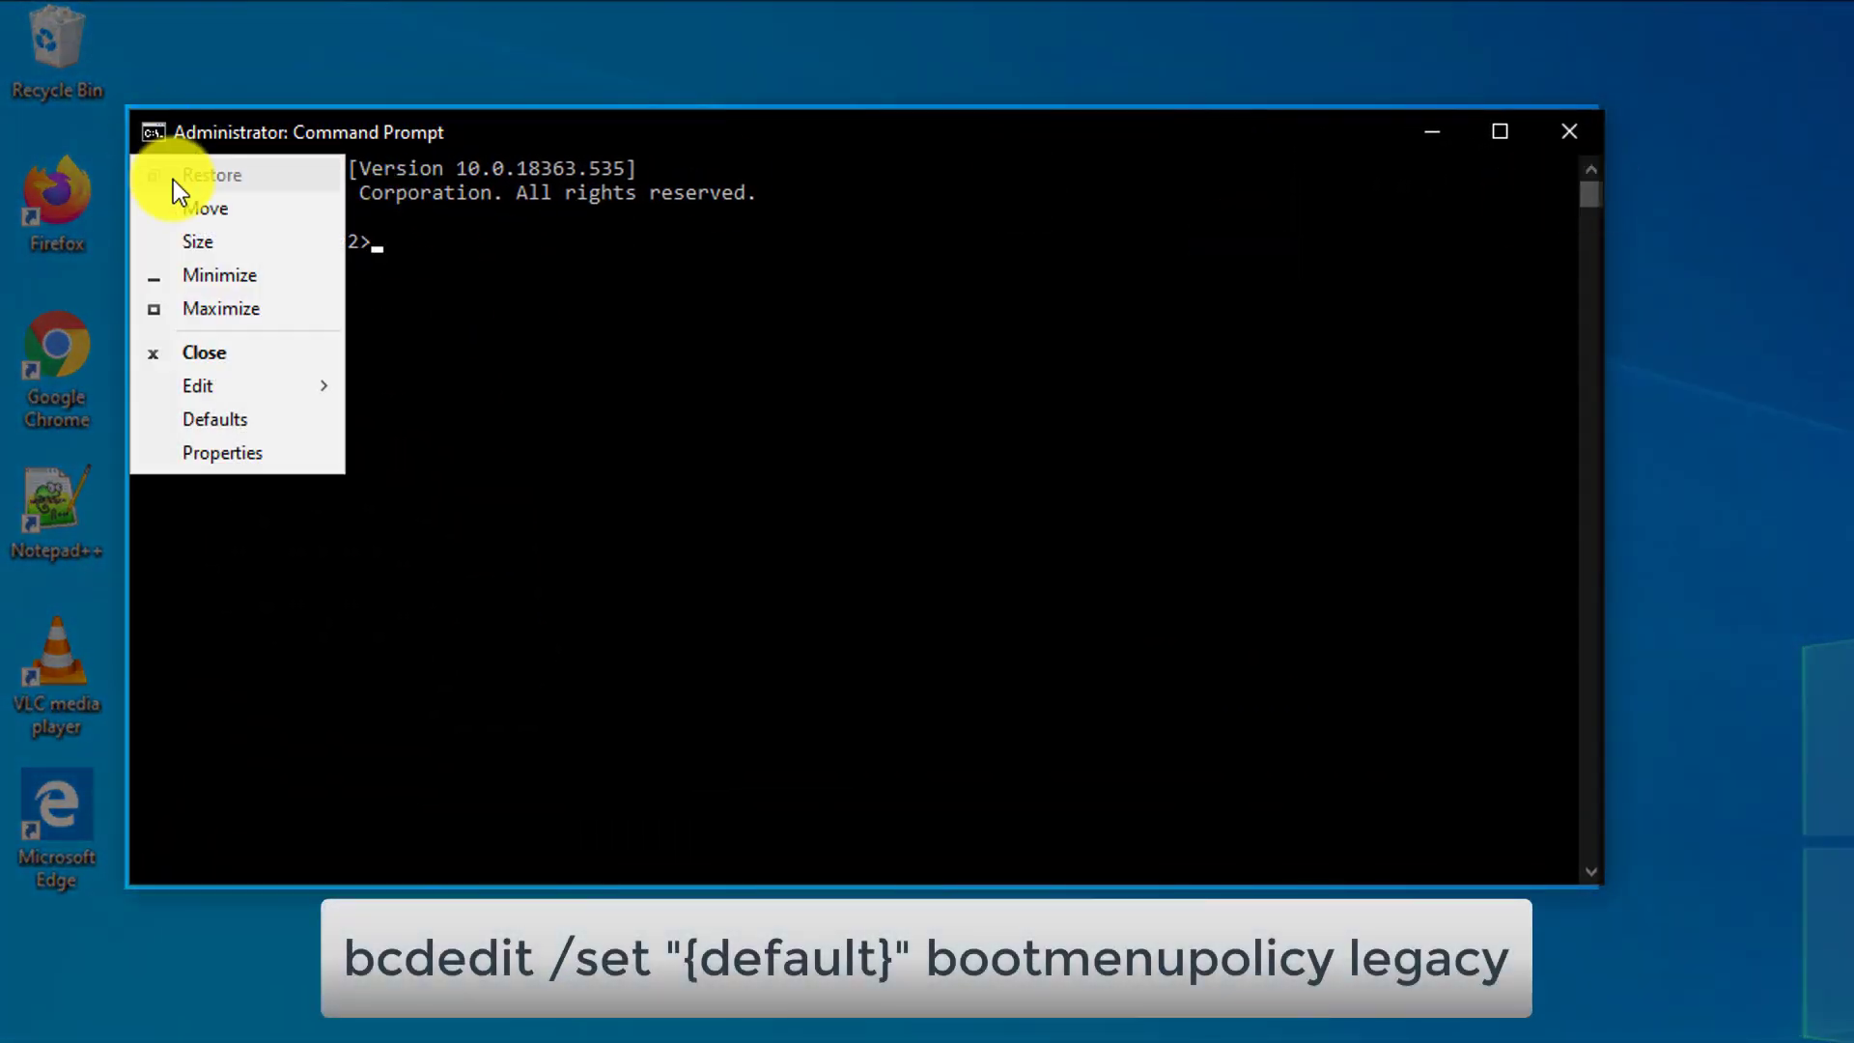
pyautogui.moveTo(262, 385)
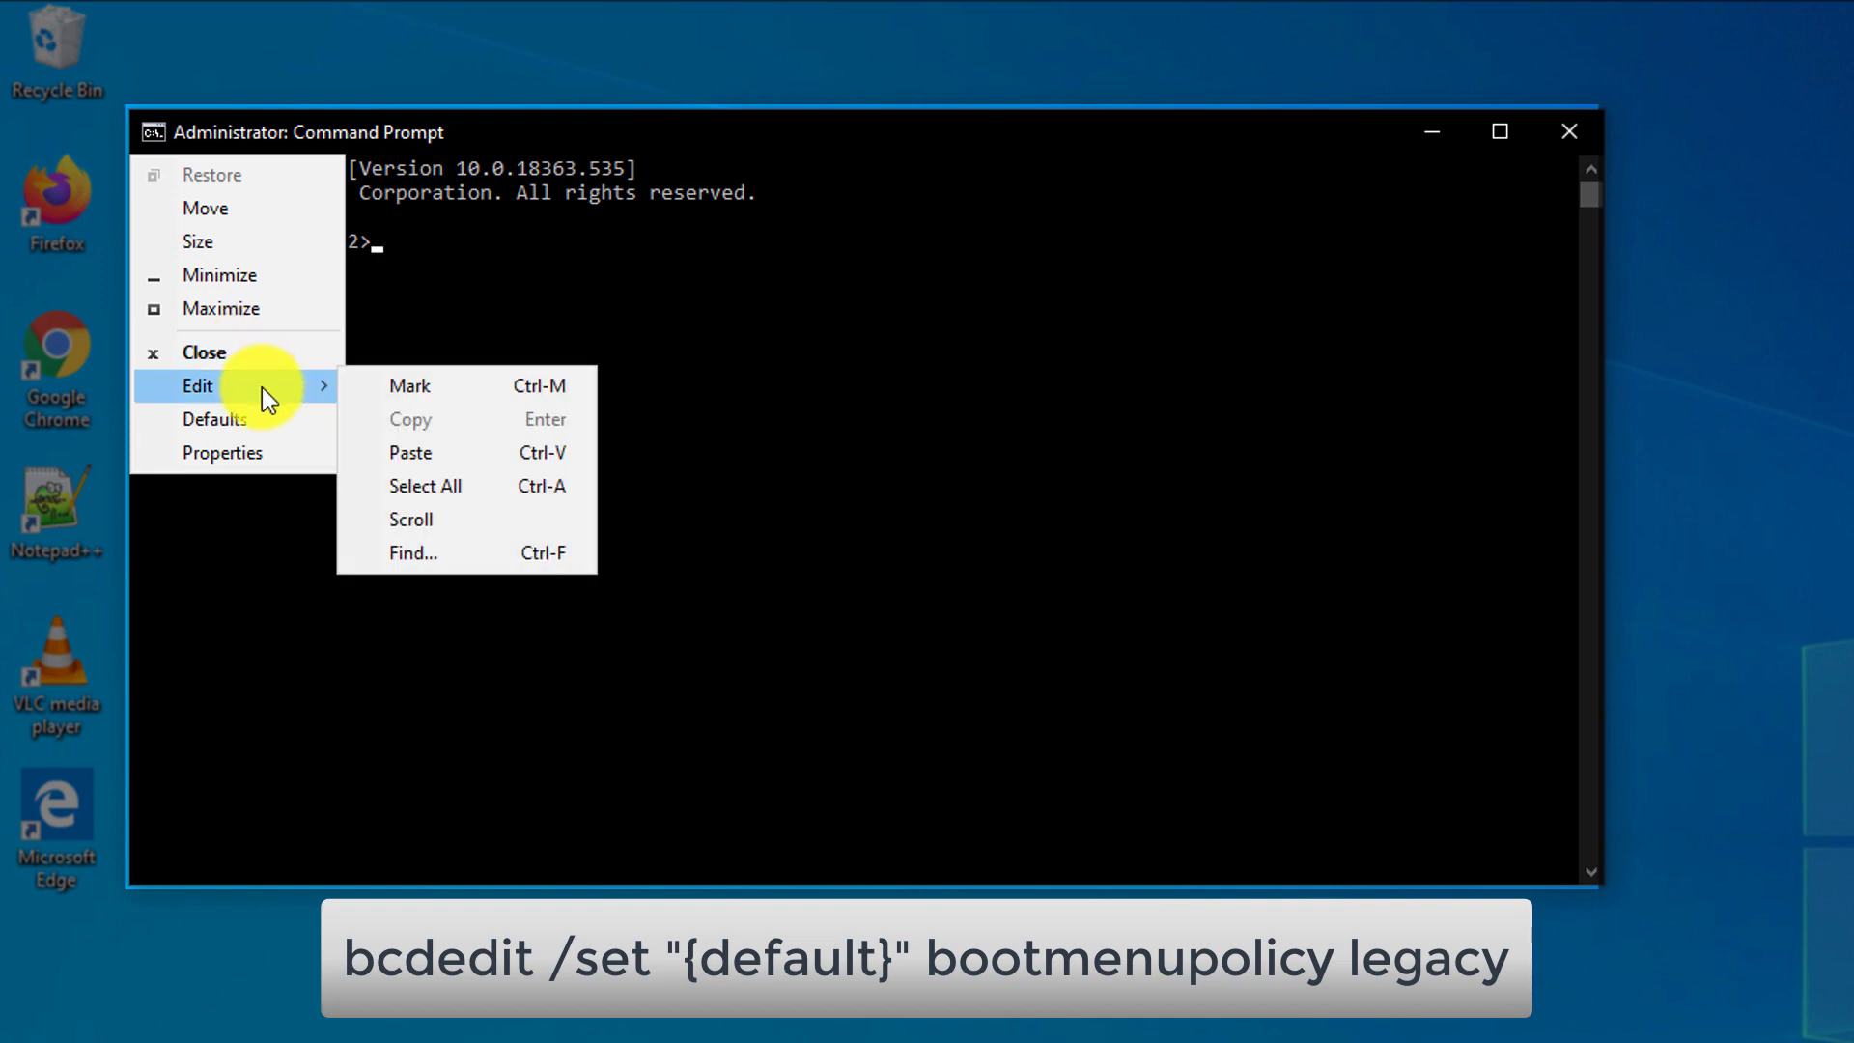
pyautogui.click(461, 453)
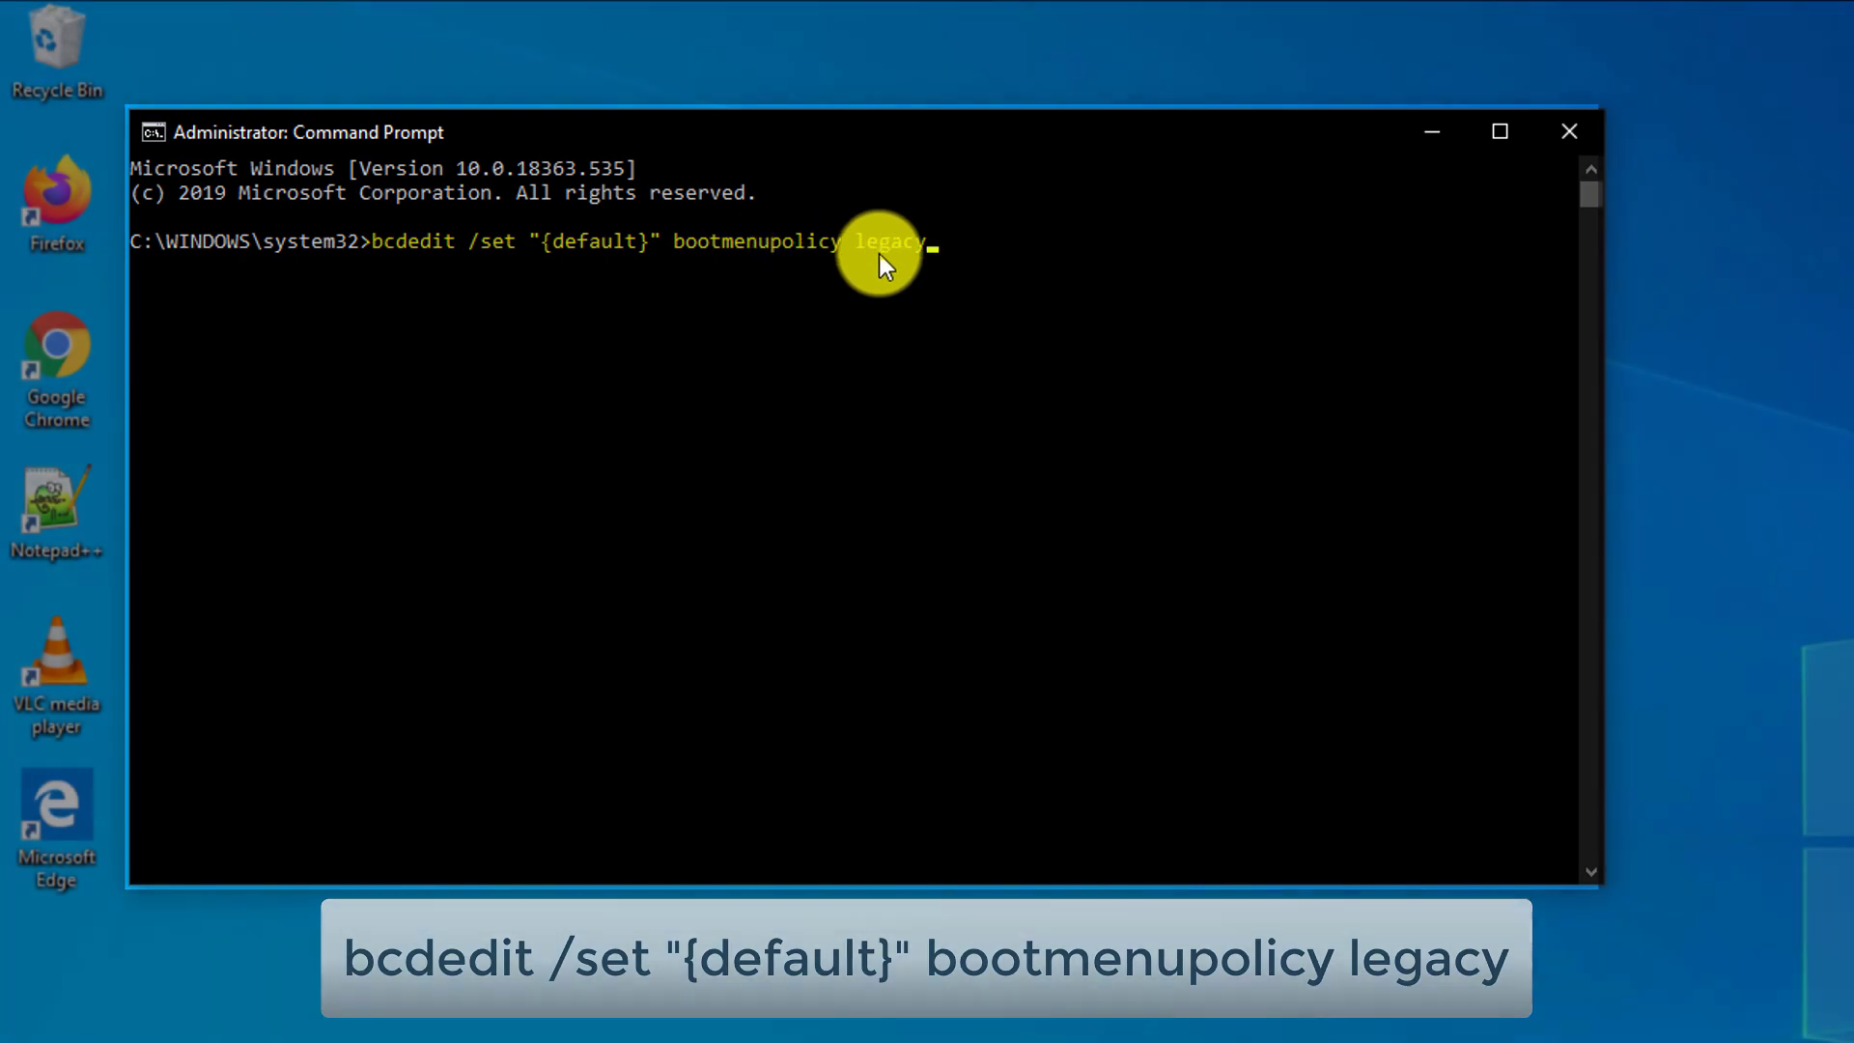
pyautogui.press('Return')
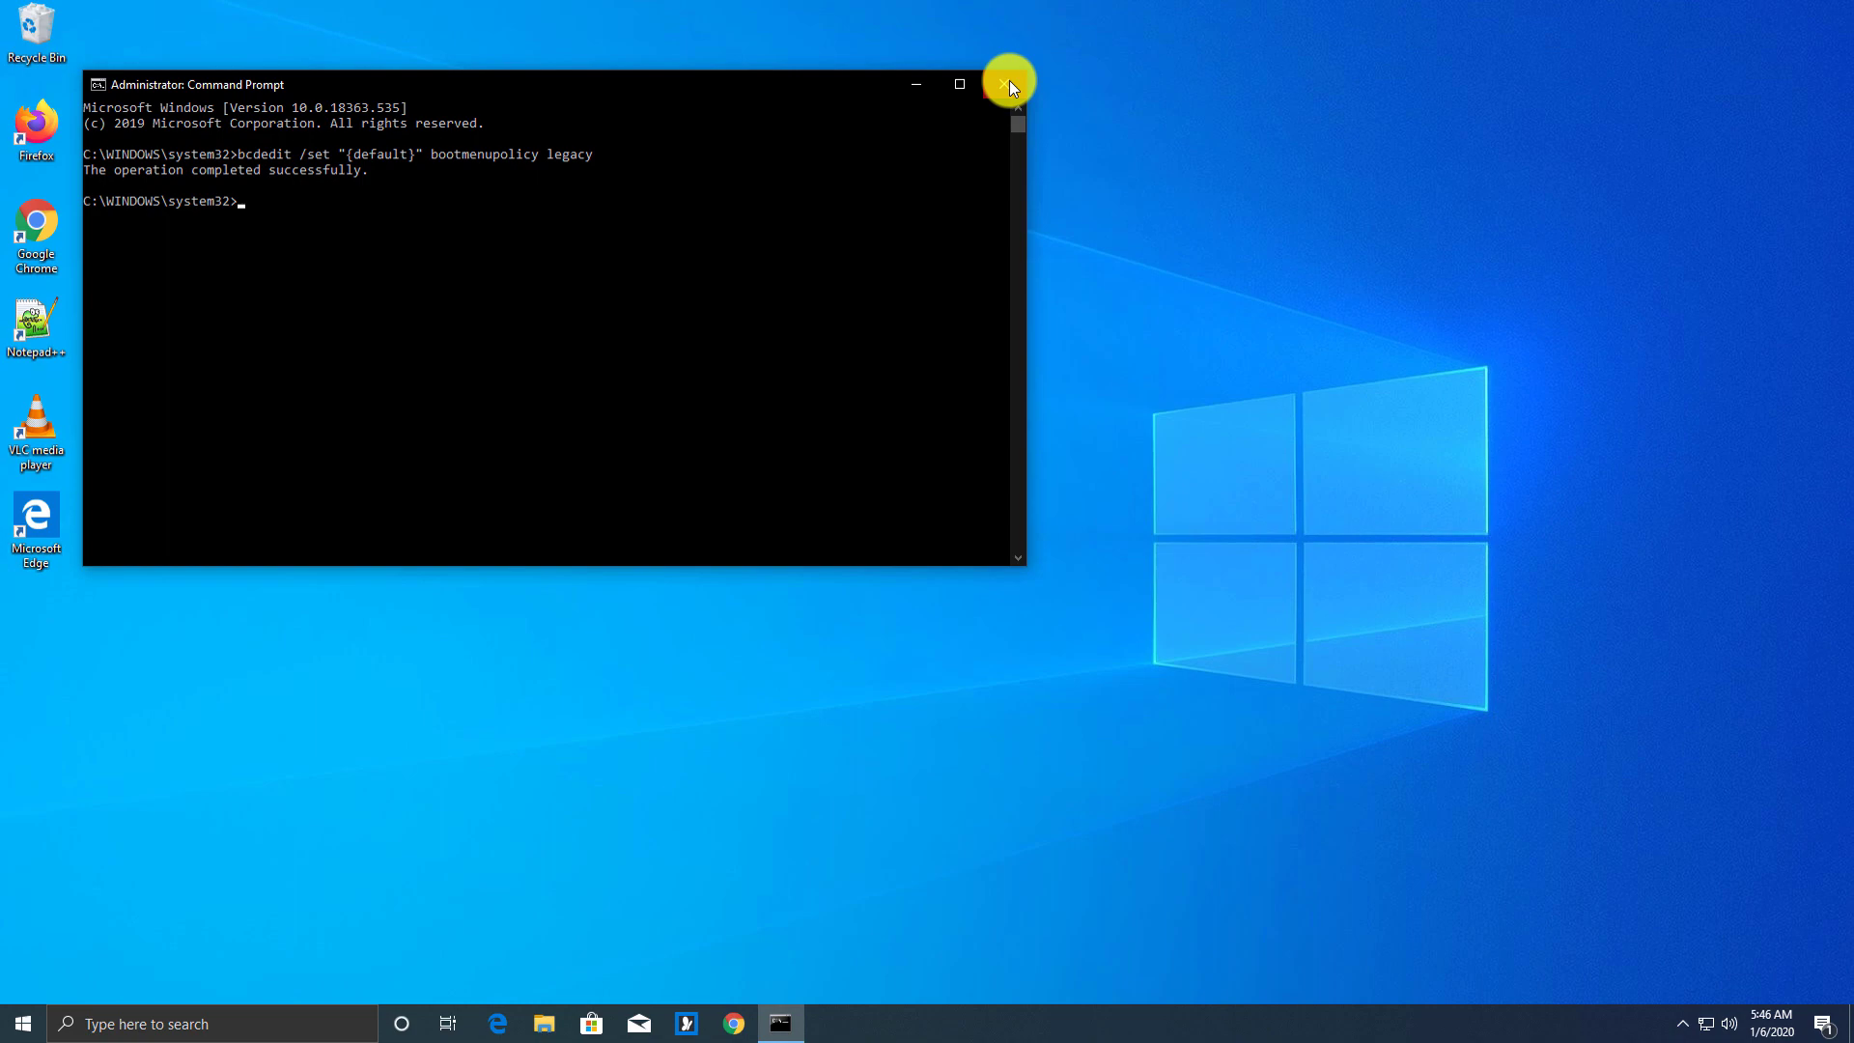
pyautogui.click(1378, 115)
# Restart the computer from the Start menu's power options
pyautogui.click(23, 1023)
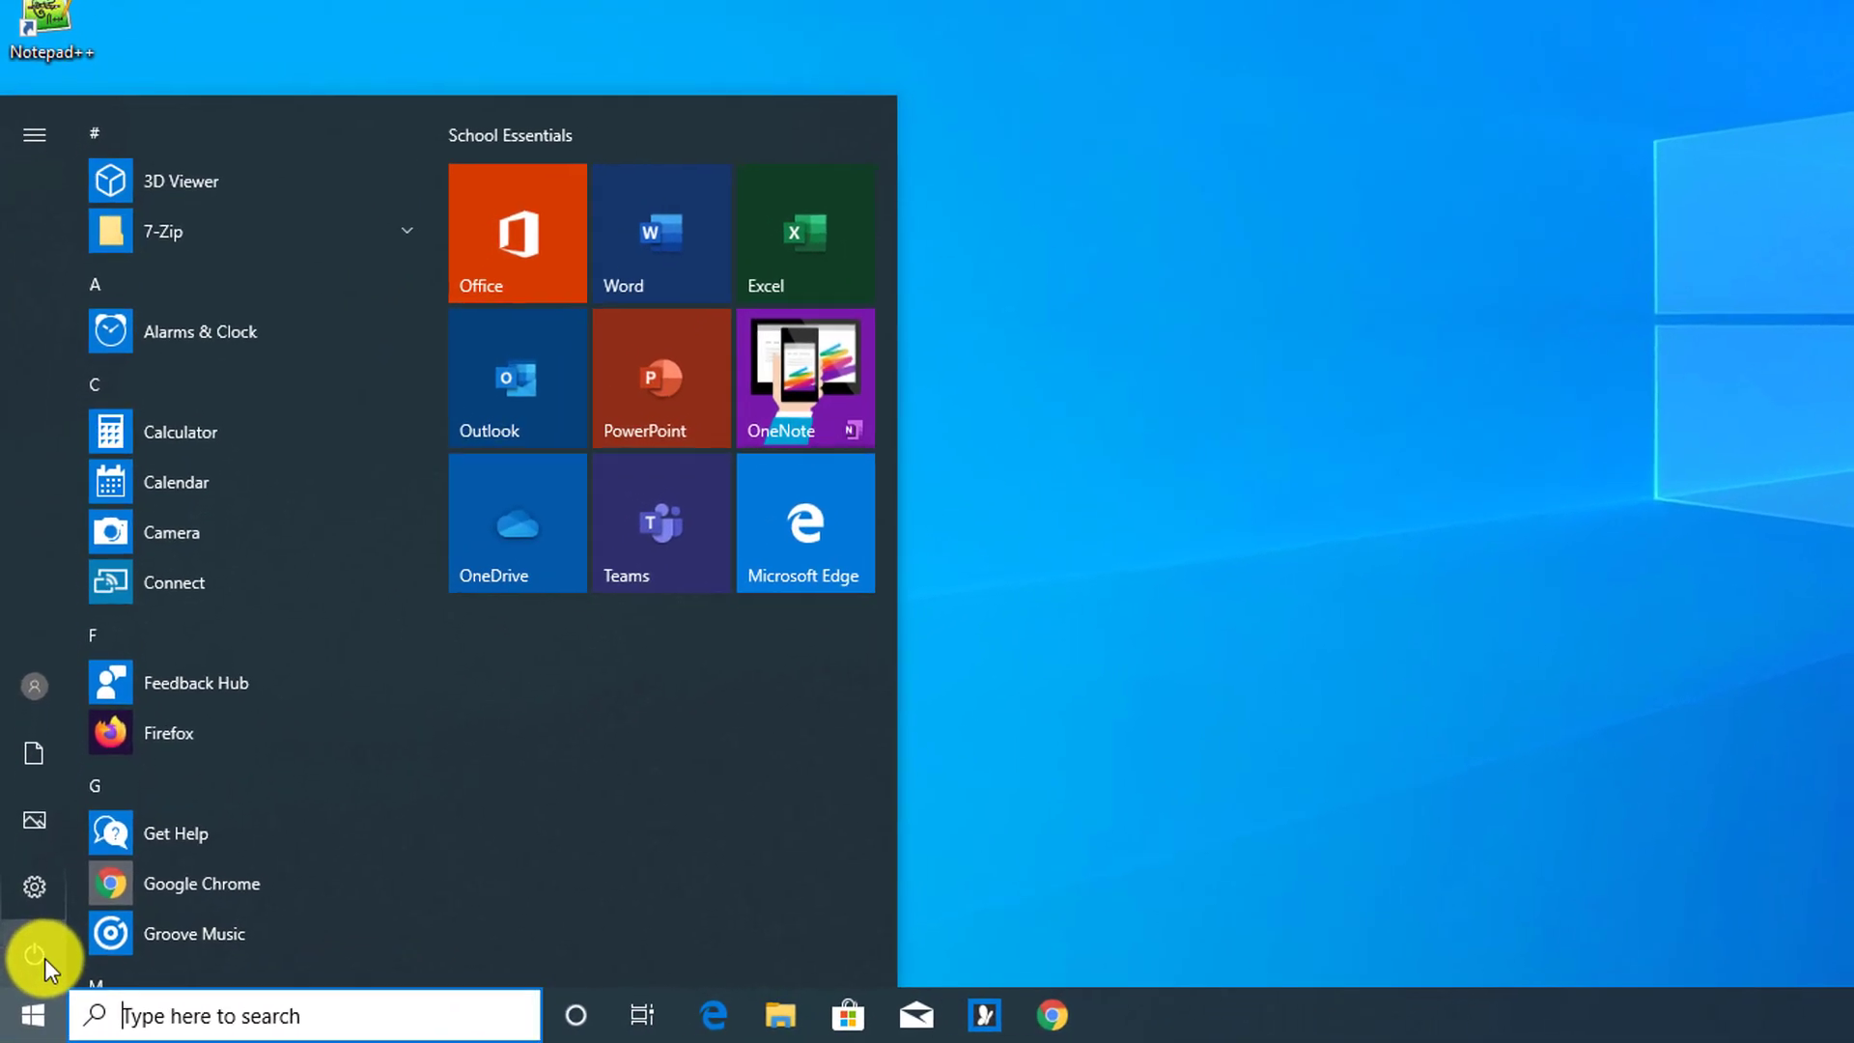
pyautogui.click(40, 959)
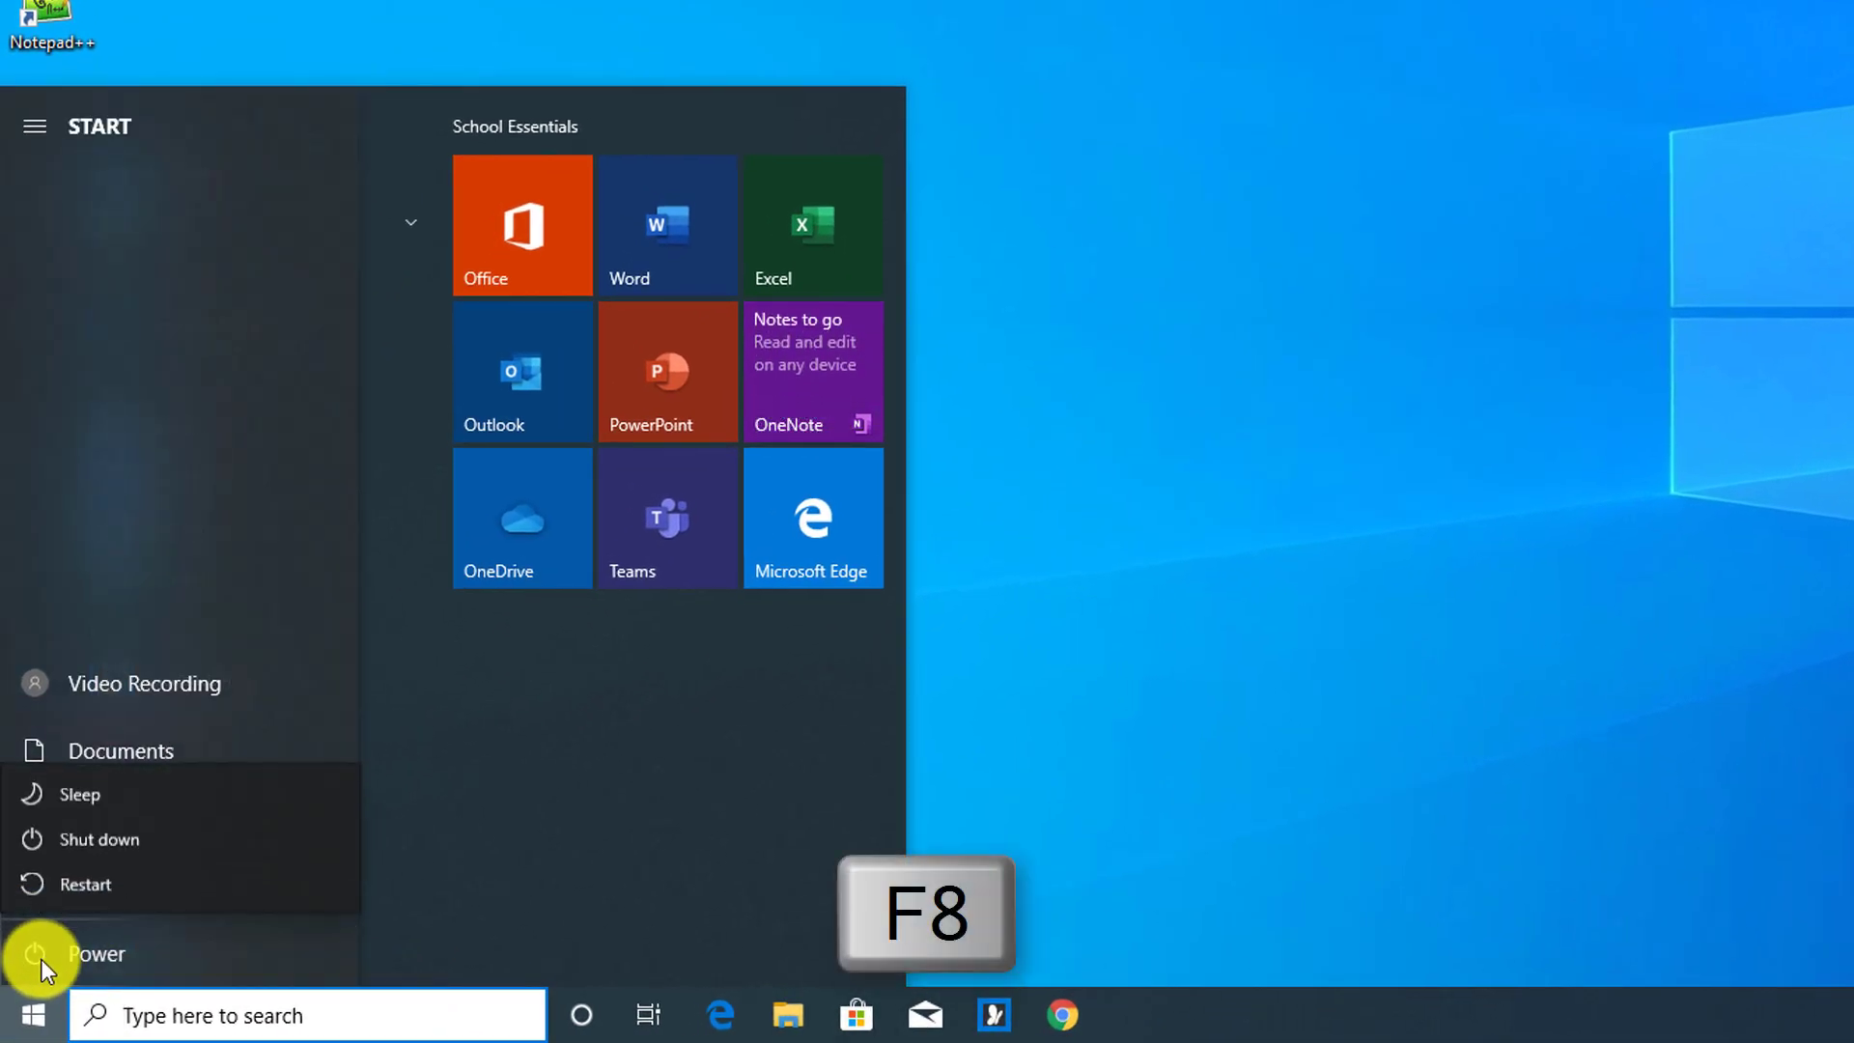
pyautogui.click(82, 887)
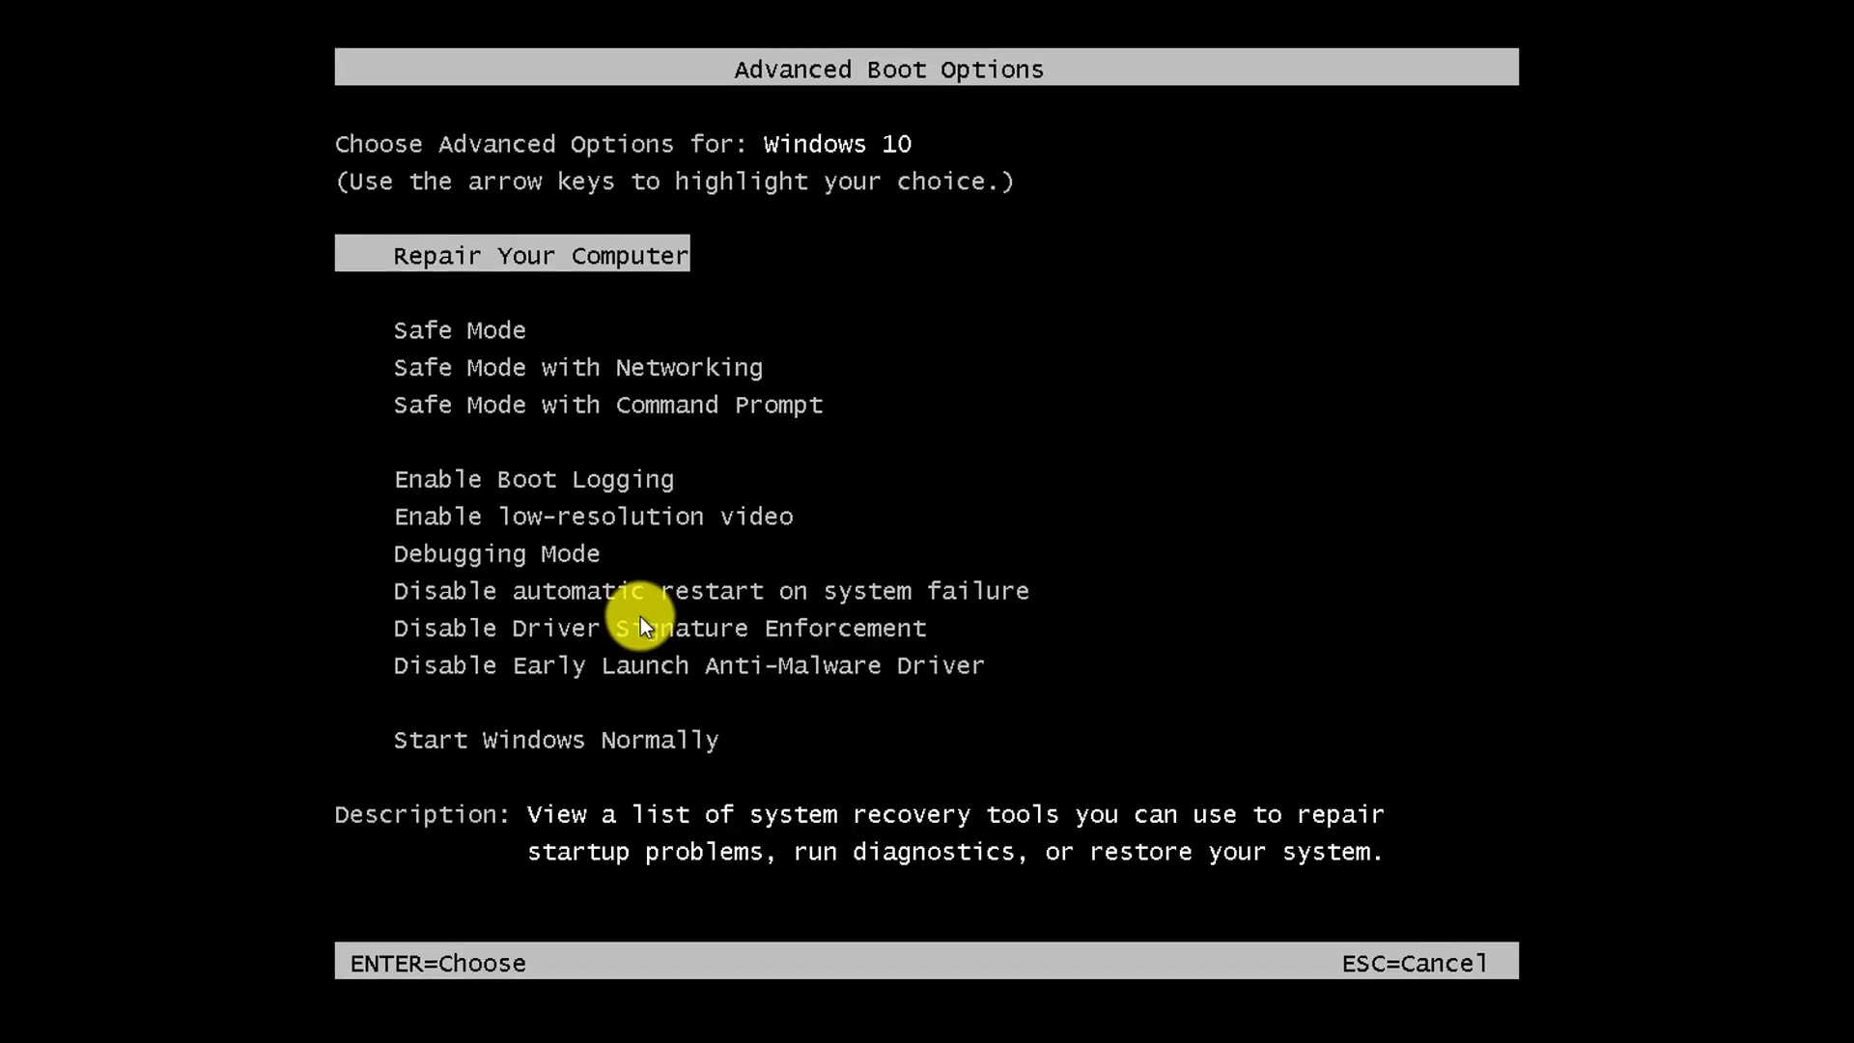
# Step down through Safe Mode, Safe Mode with Networking and further boot options
pyautogui.press('Down')
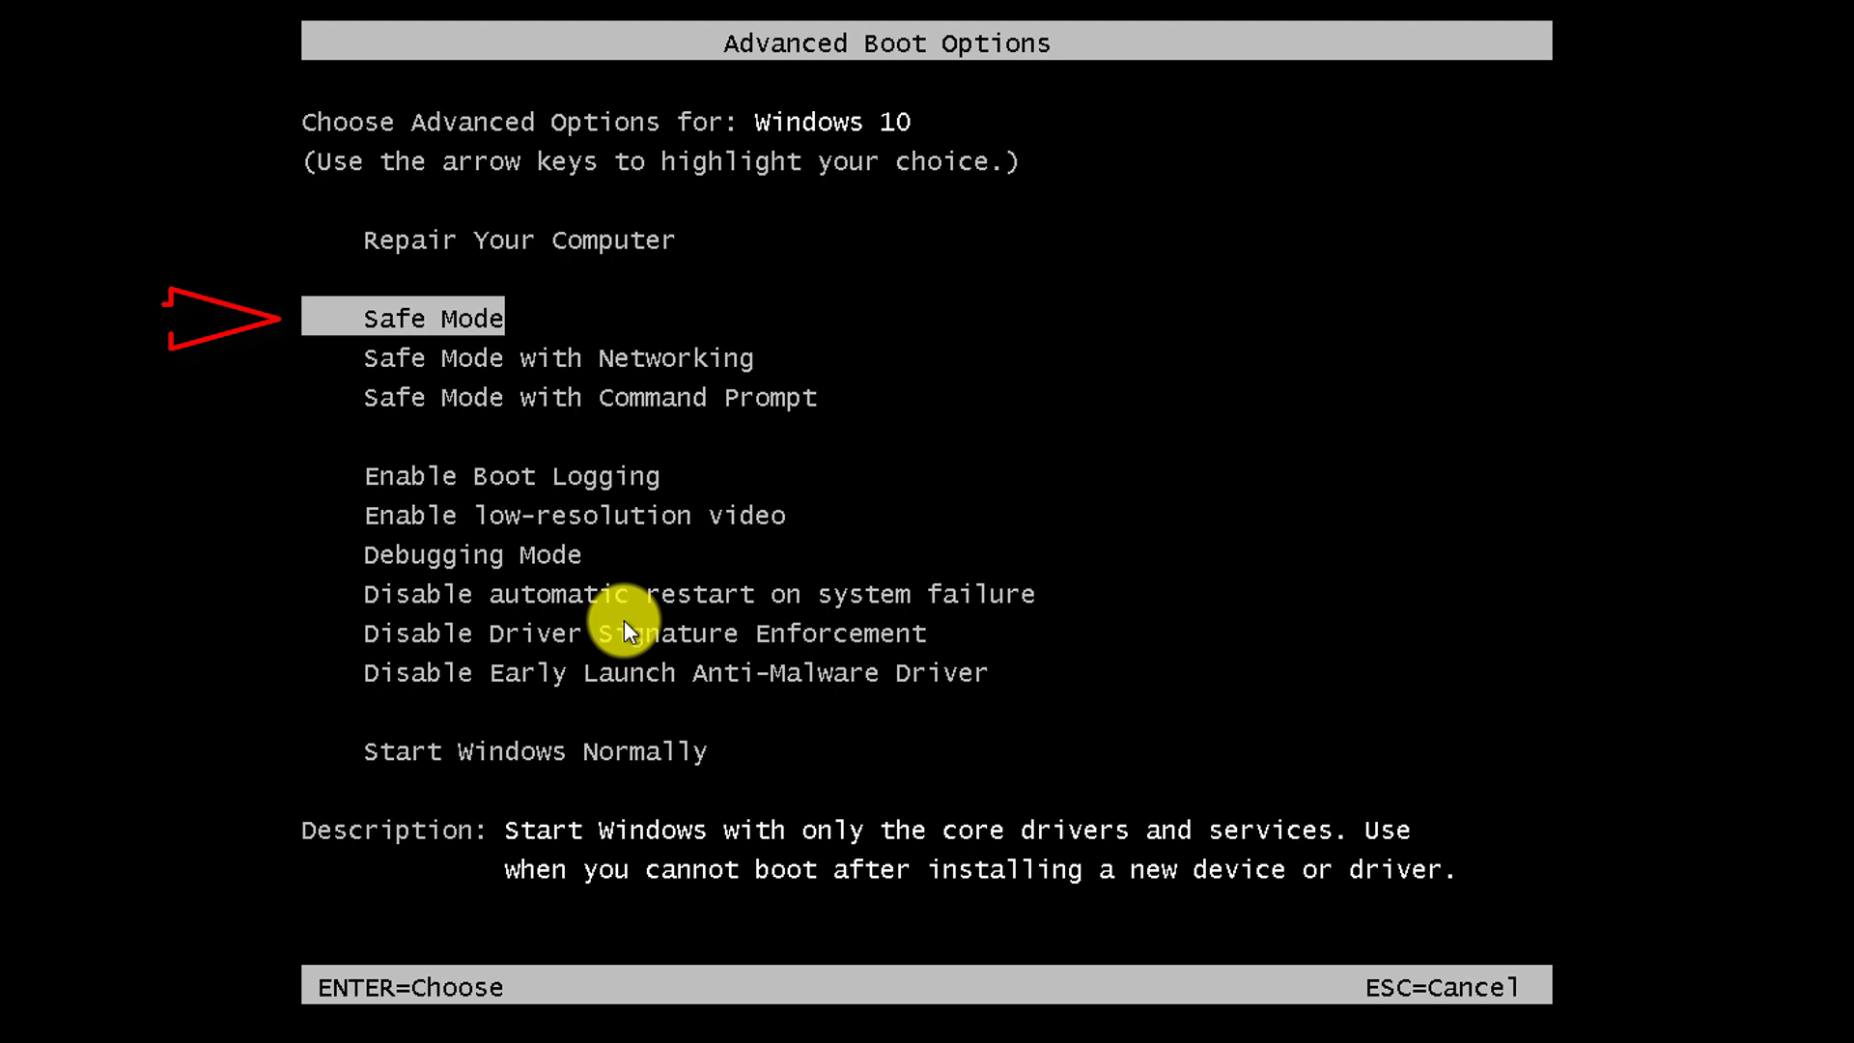
pyautogui.press('Down')
pyautogui.press('Down')
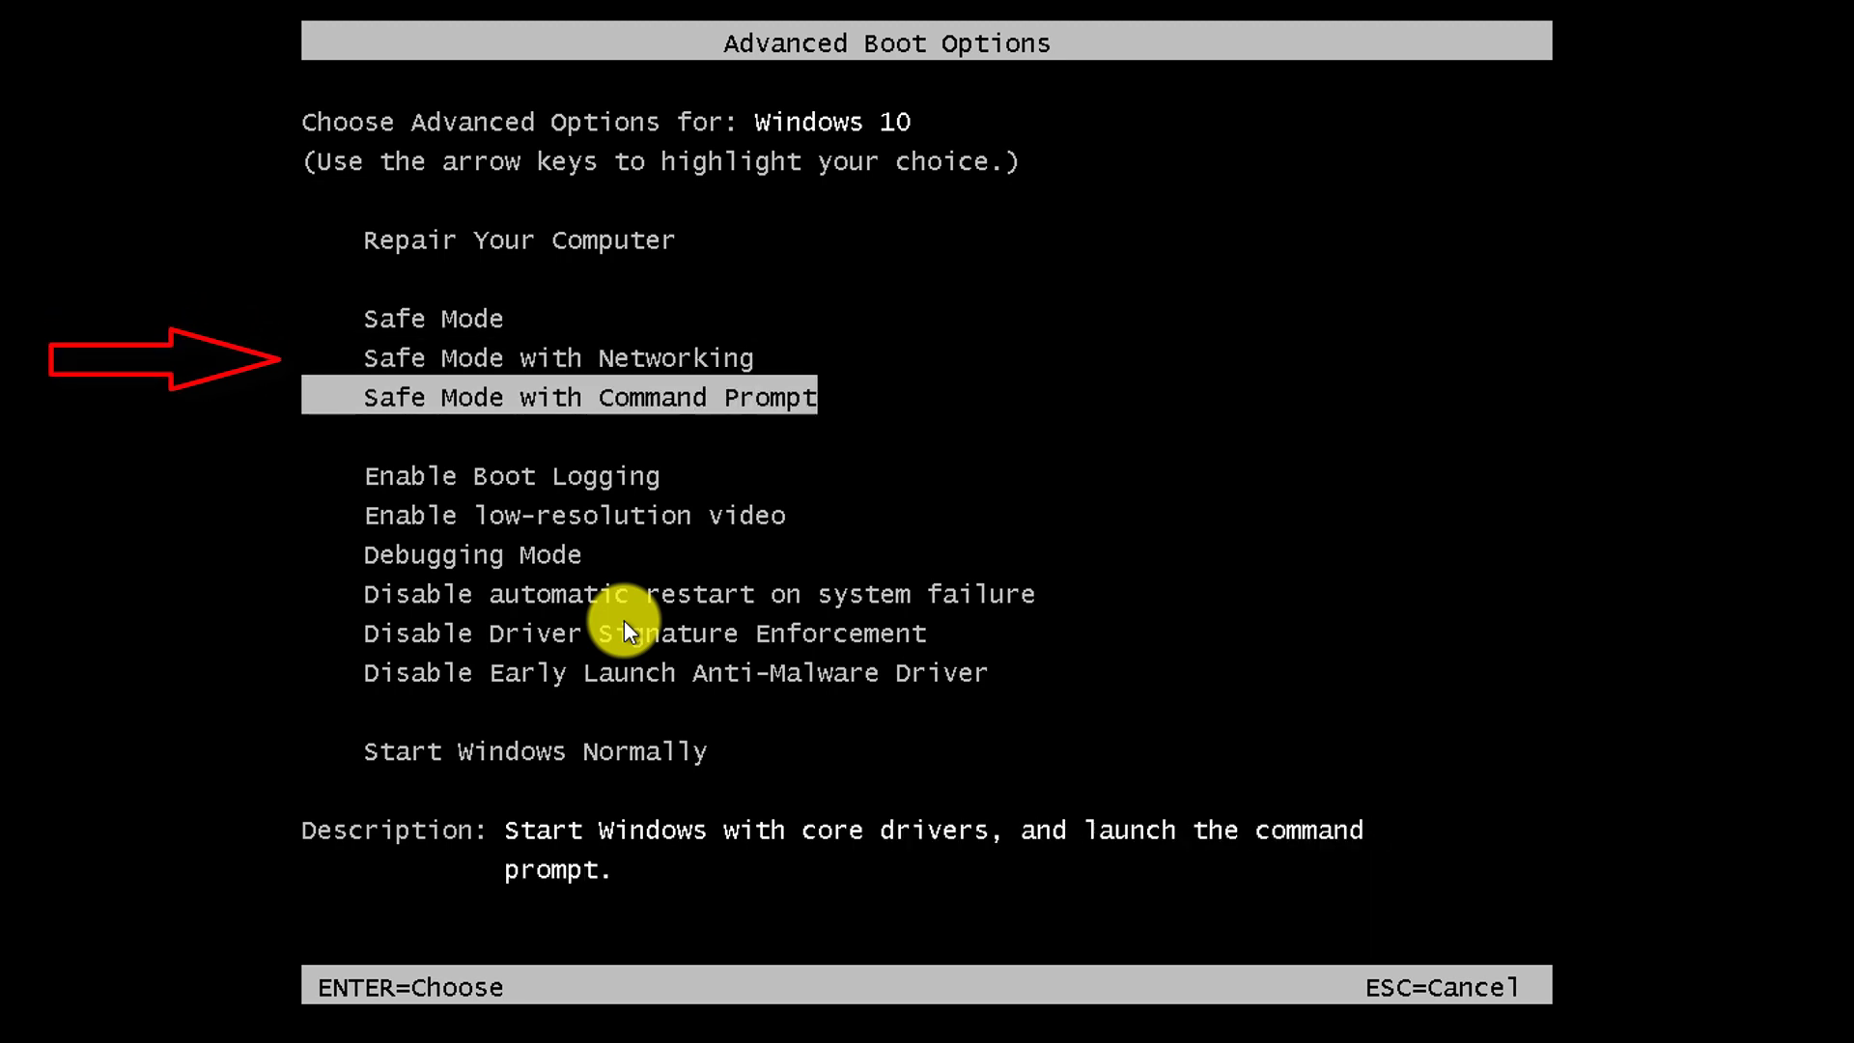
pyautogui.press('Down')
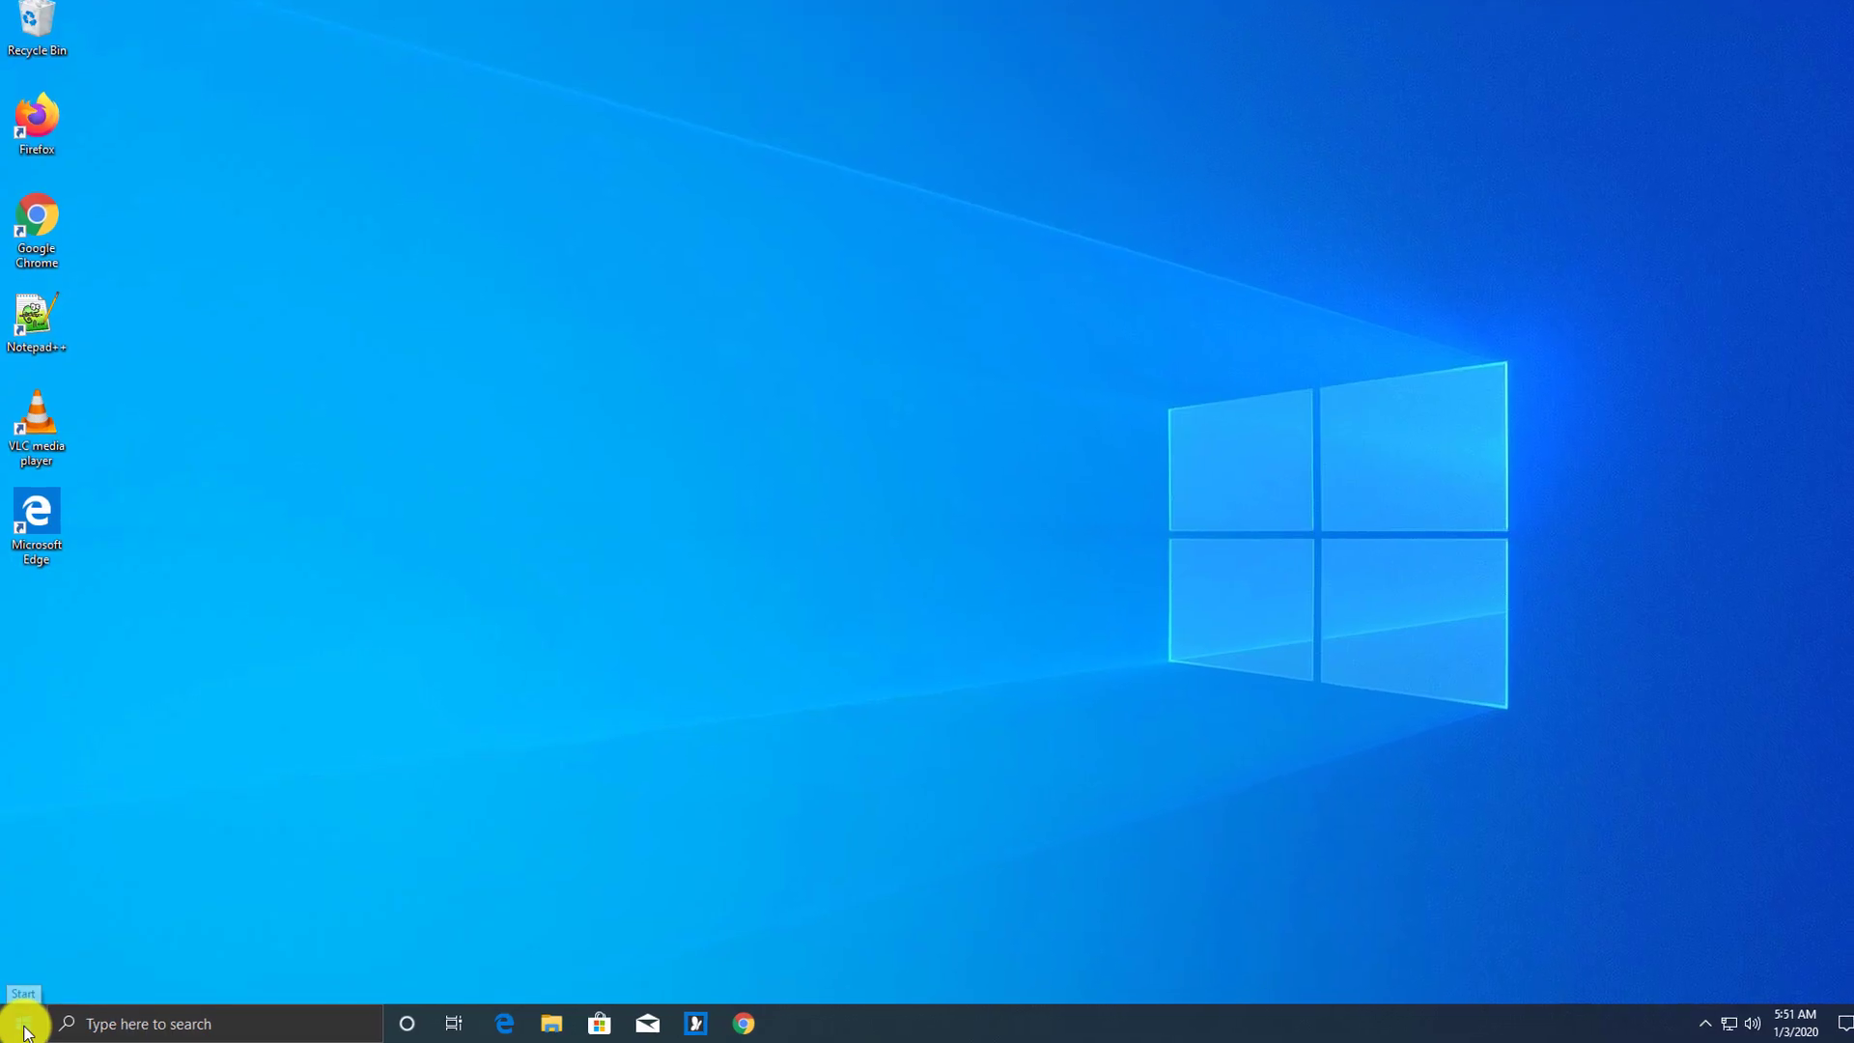
# Search 'cmd' and run Command Prompt as administrator, approving the elevation prompt
pyautogui.write('cmd')
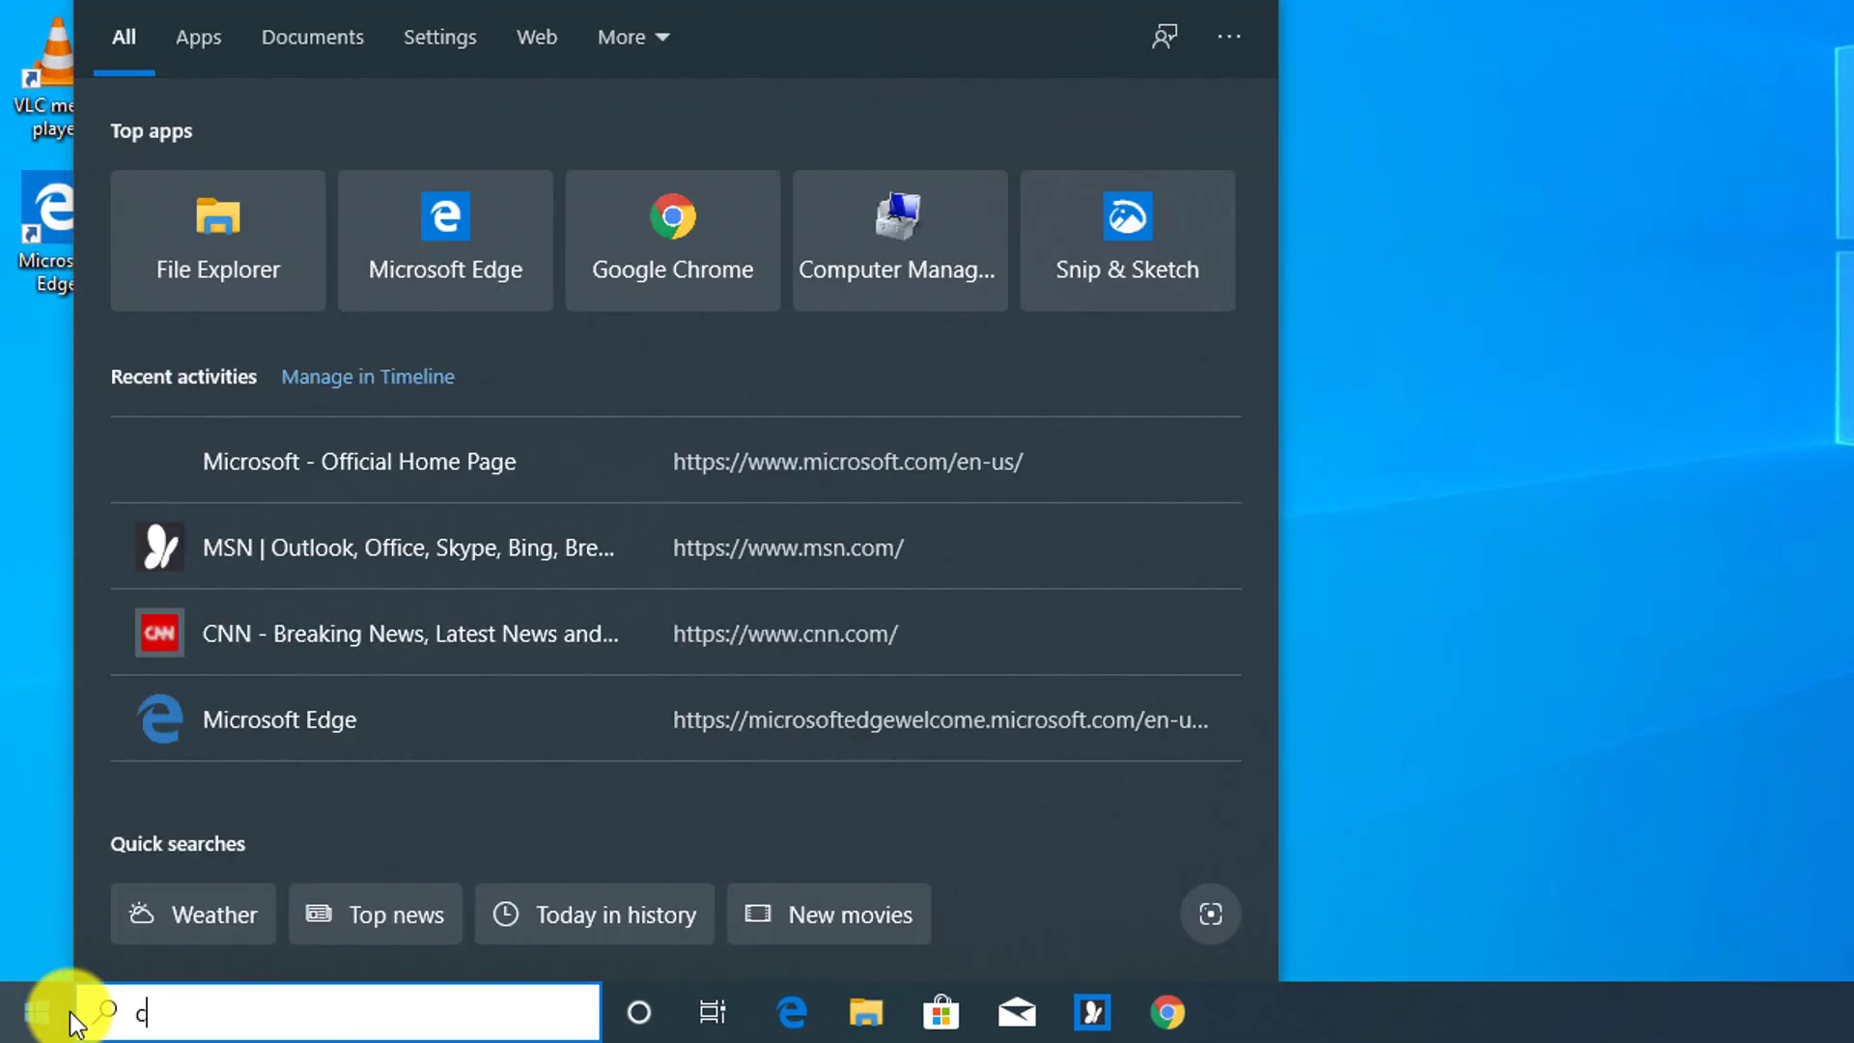
pyautogui.write('omm')
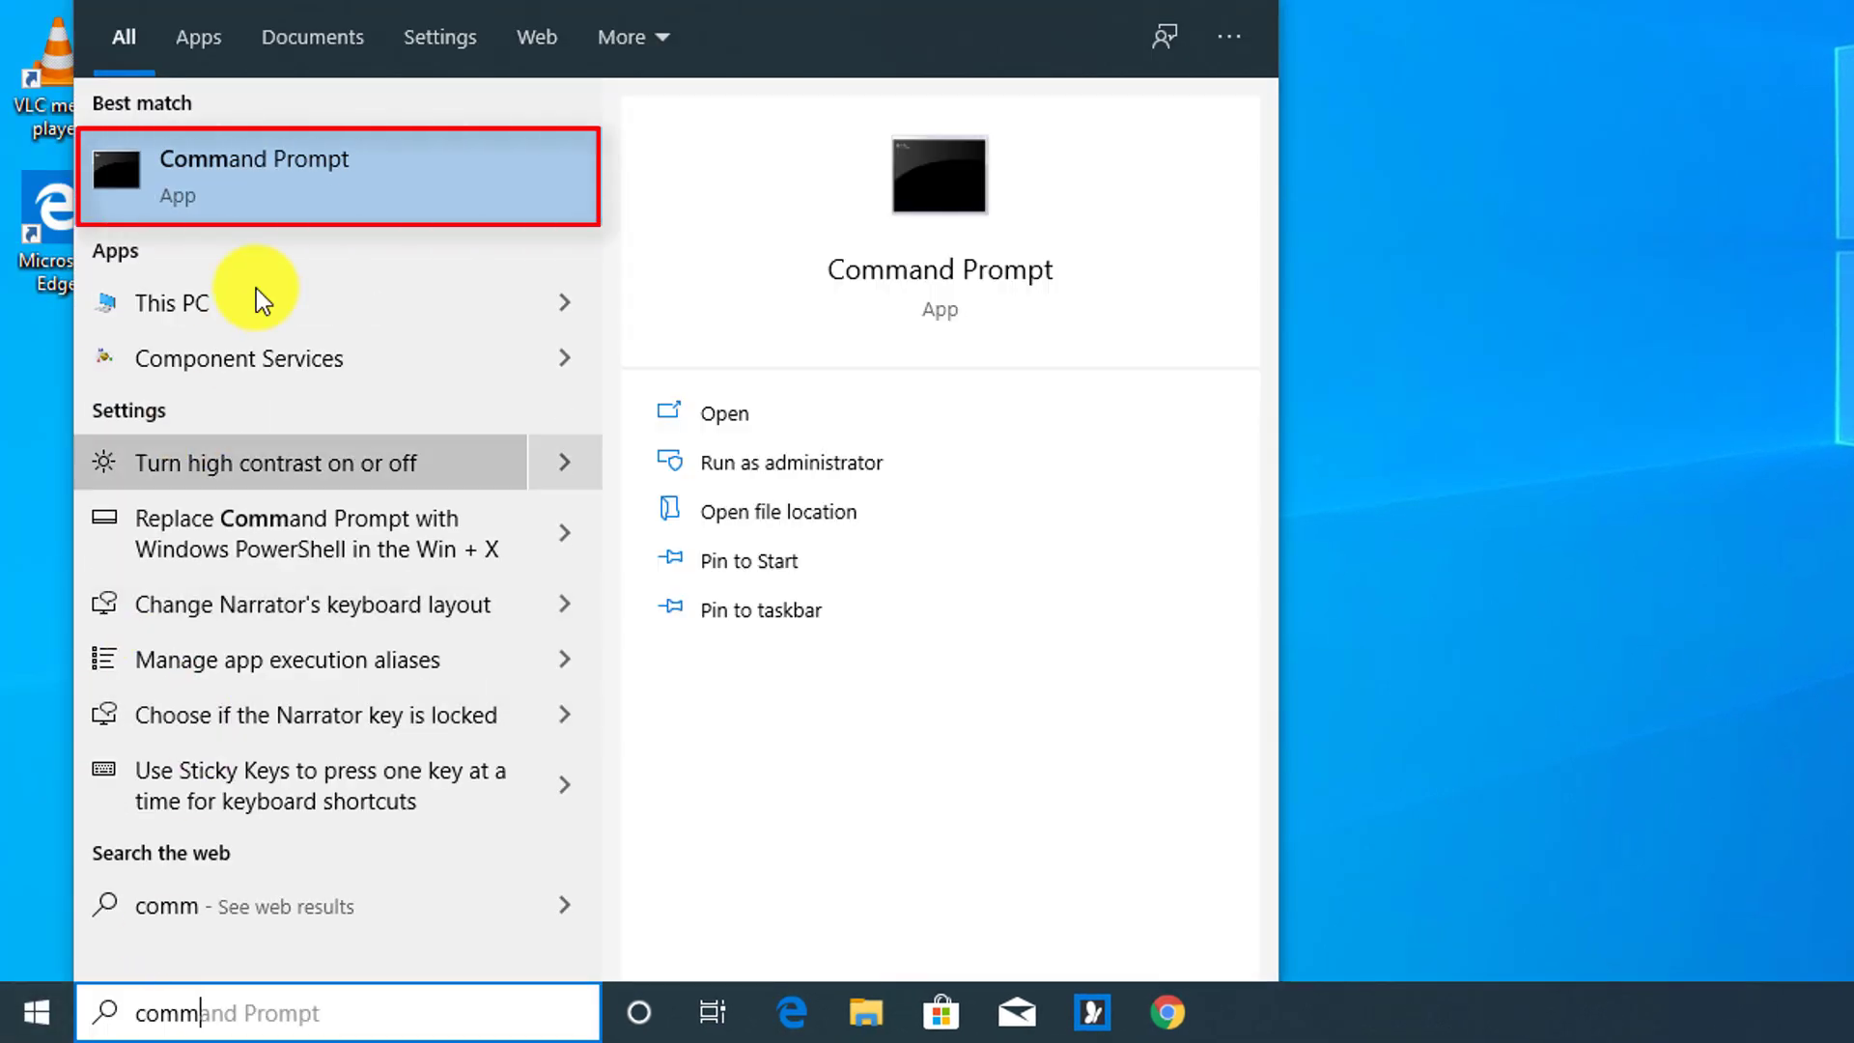
pyautogui.rightClick(268, 178)
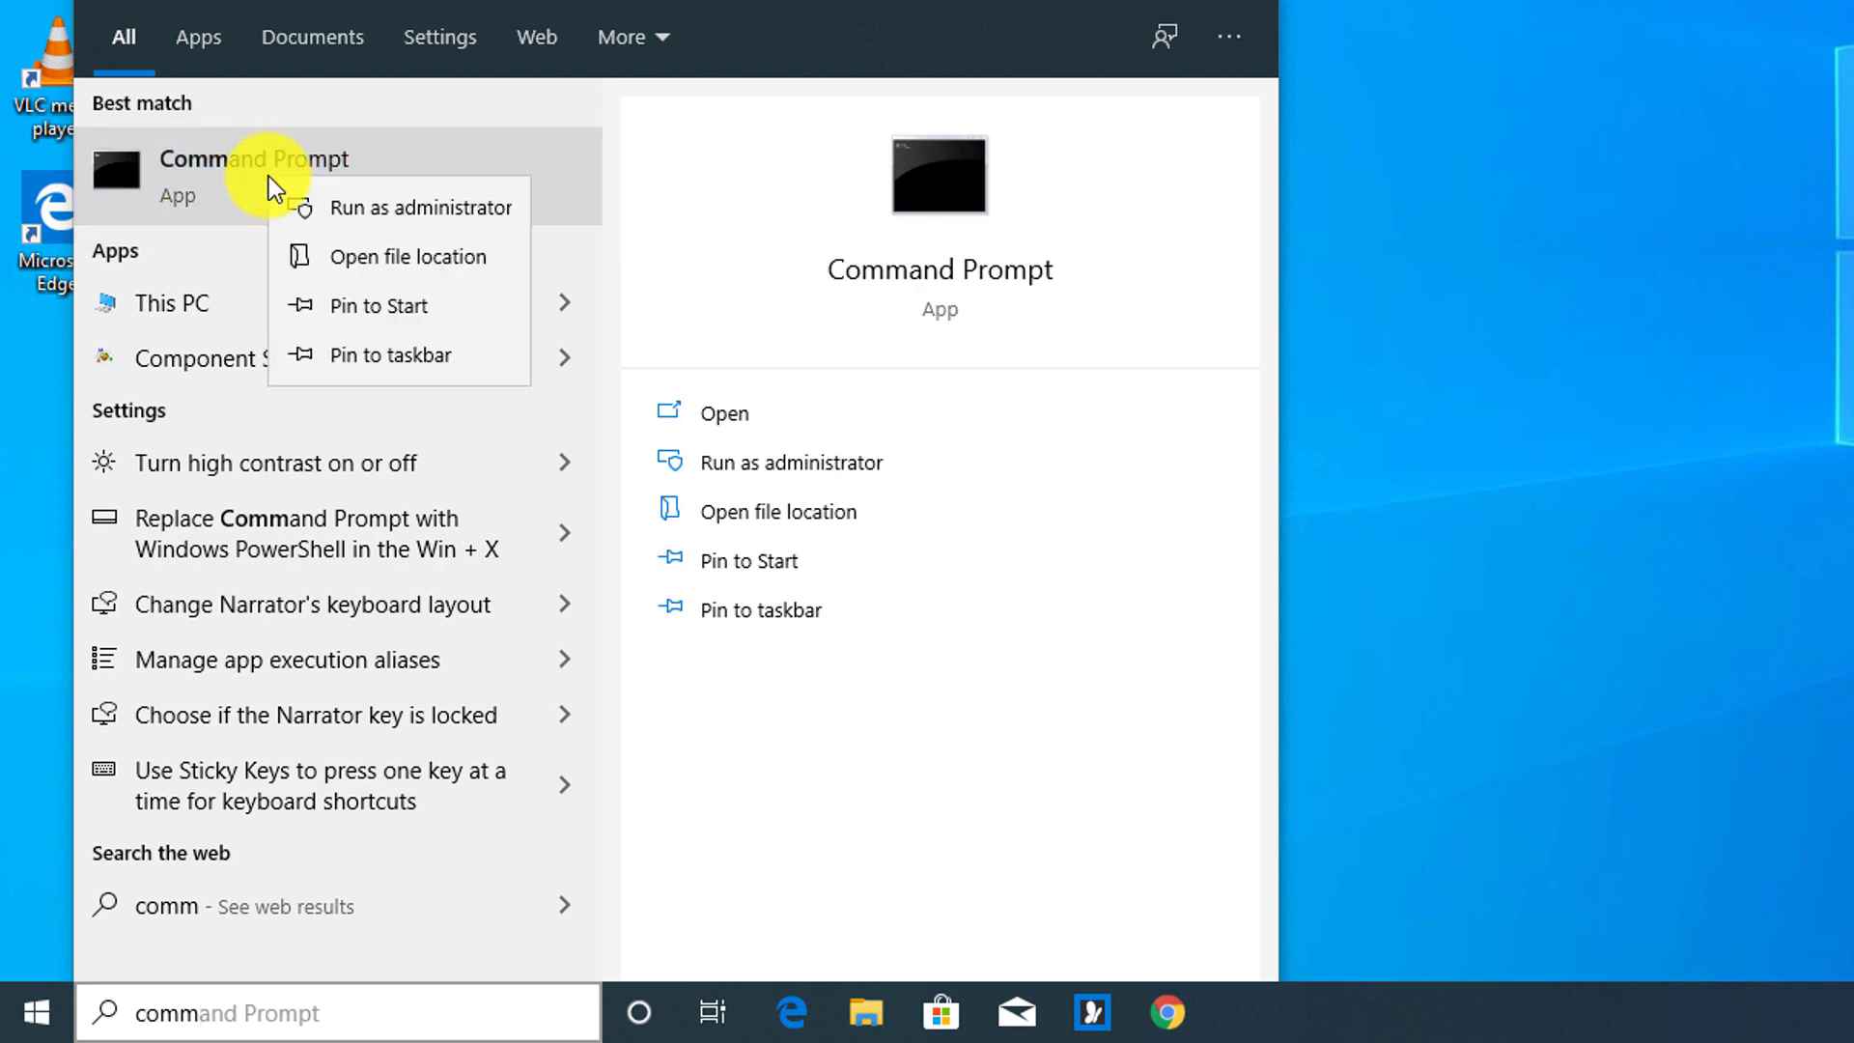
pyautogui.click(381, 208)
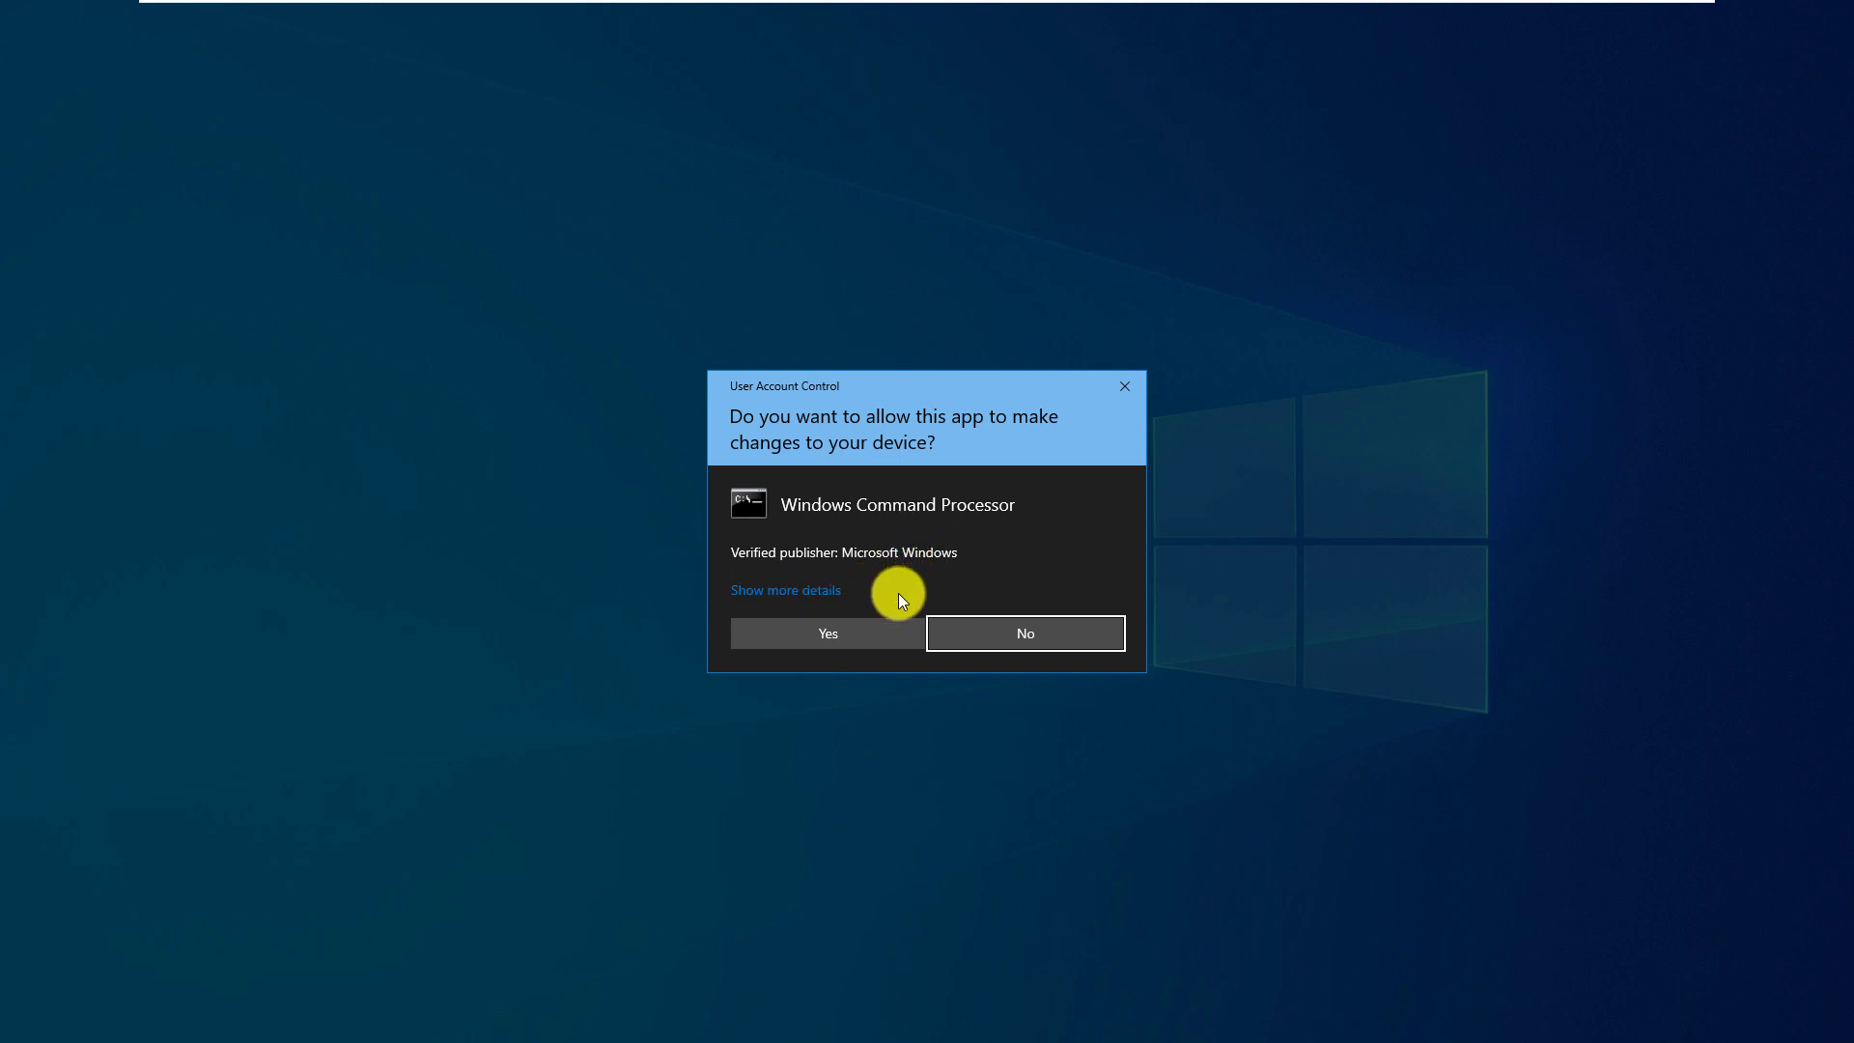
pyautogui.click(861, 634)
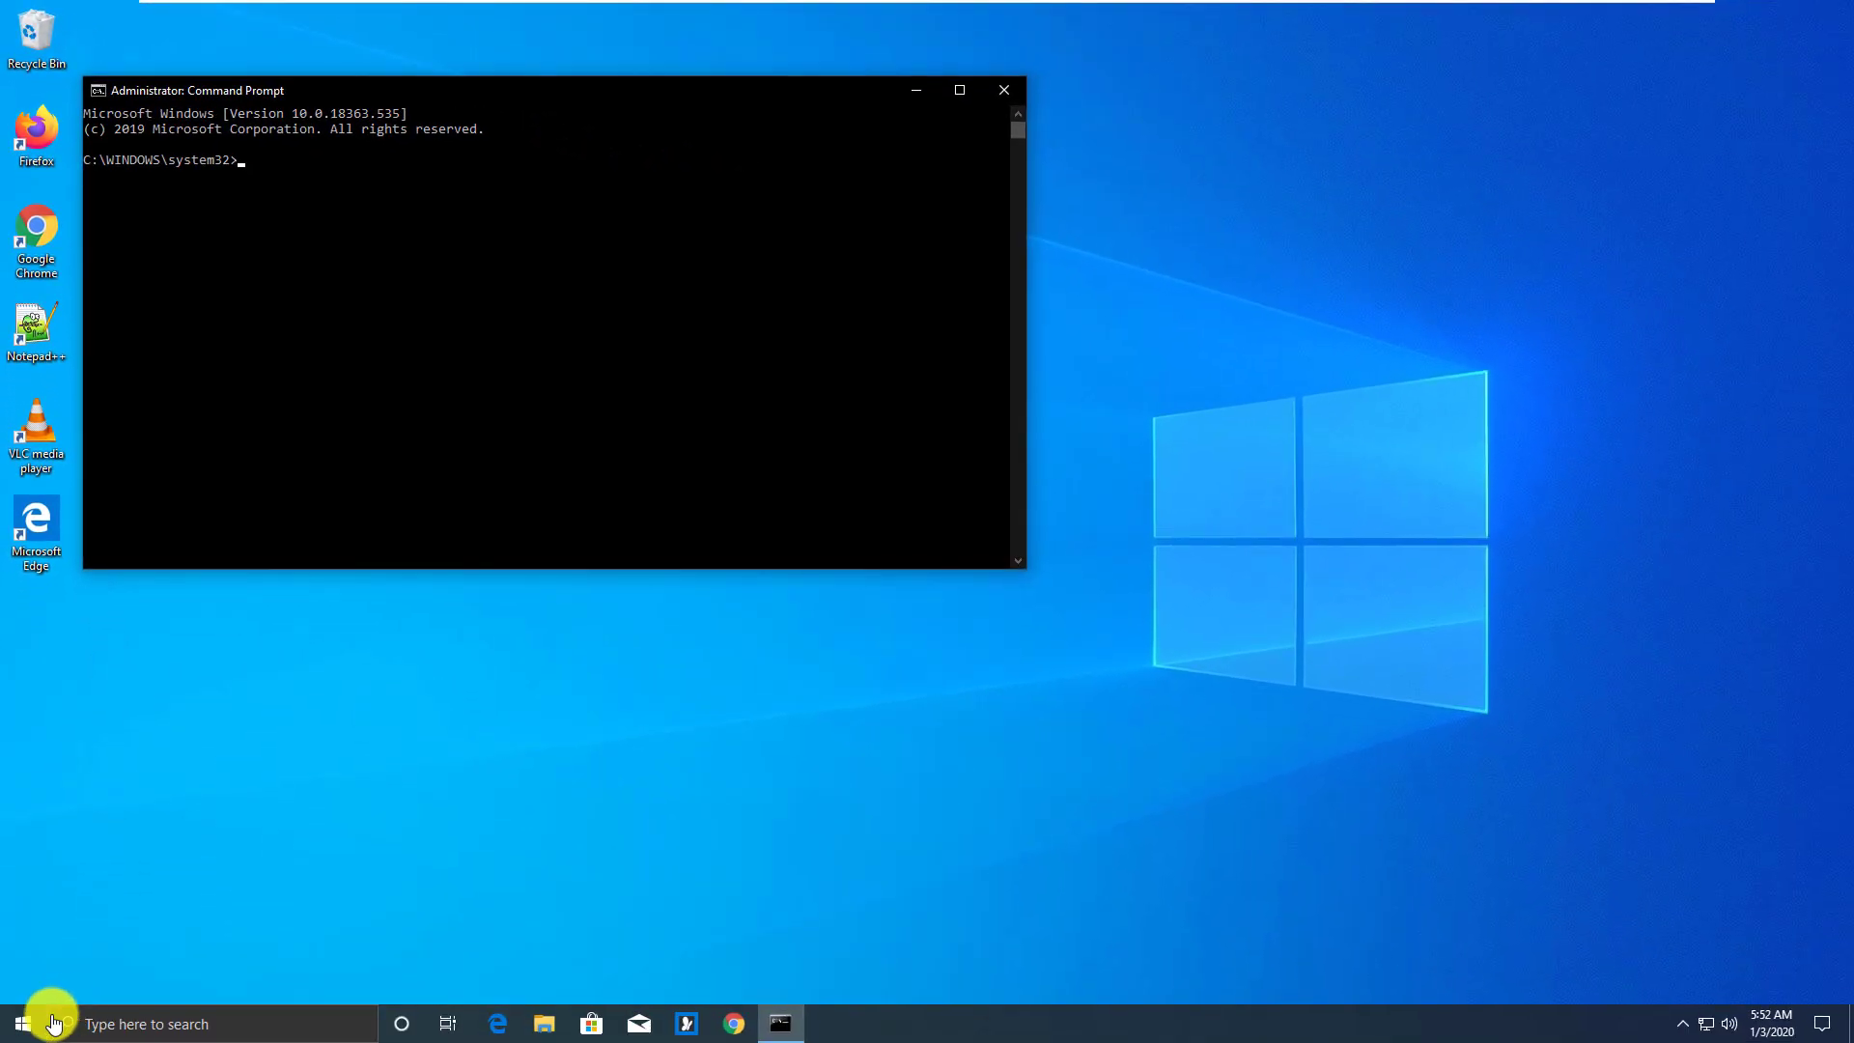
# Open an ordinary Command Prompt and drag the administrator window in front, lower down
pyautogui.click(21, 1027)
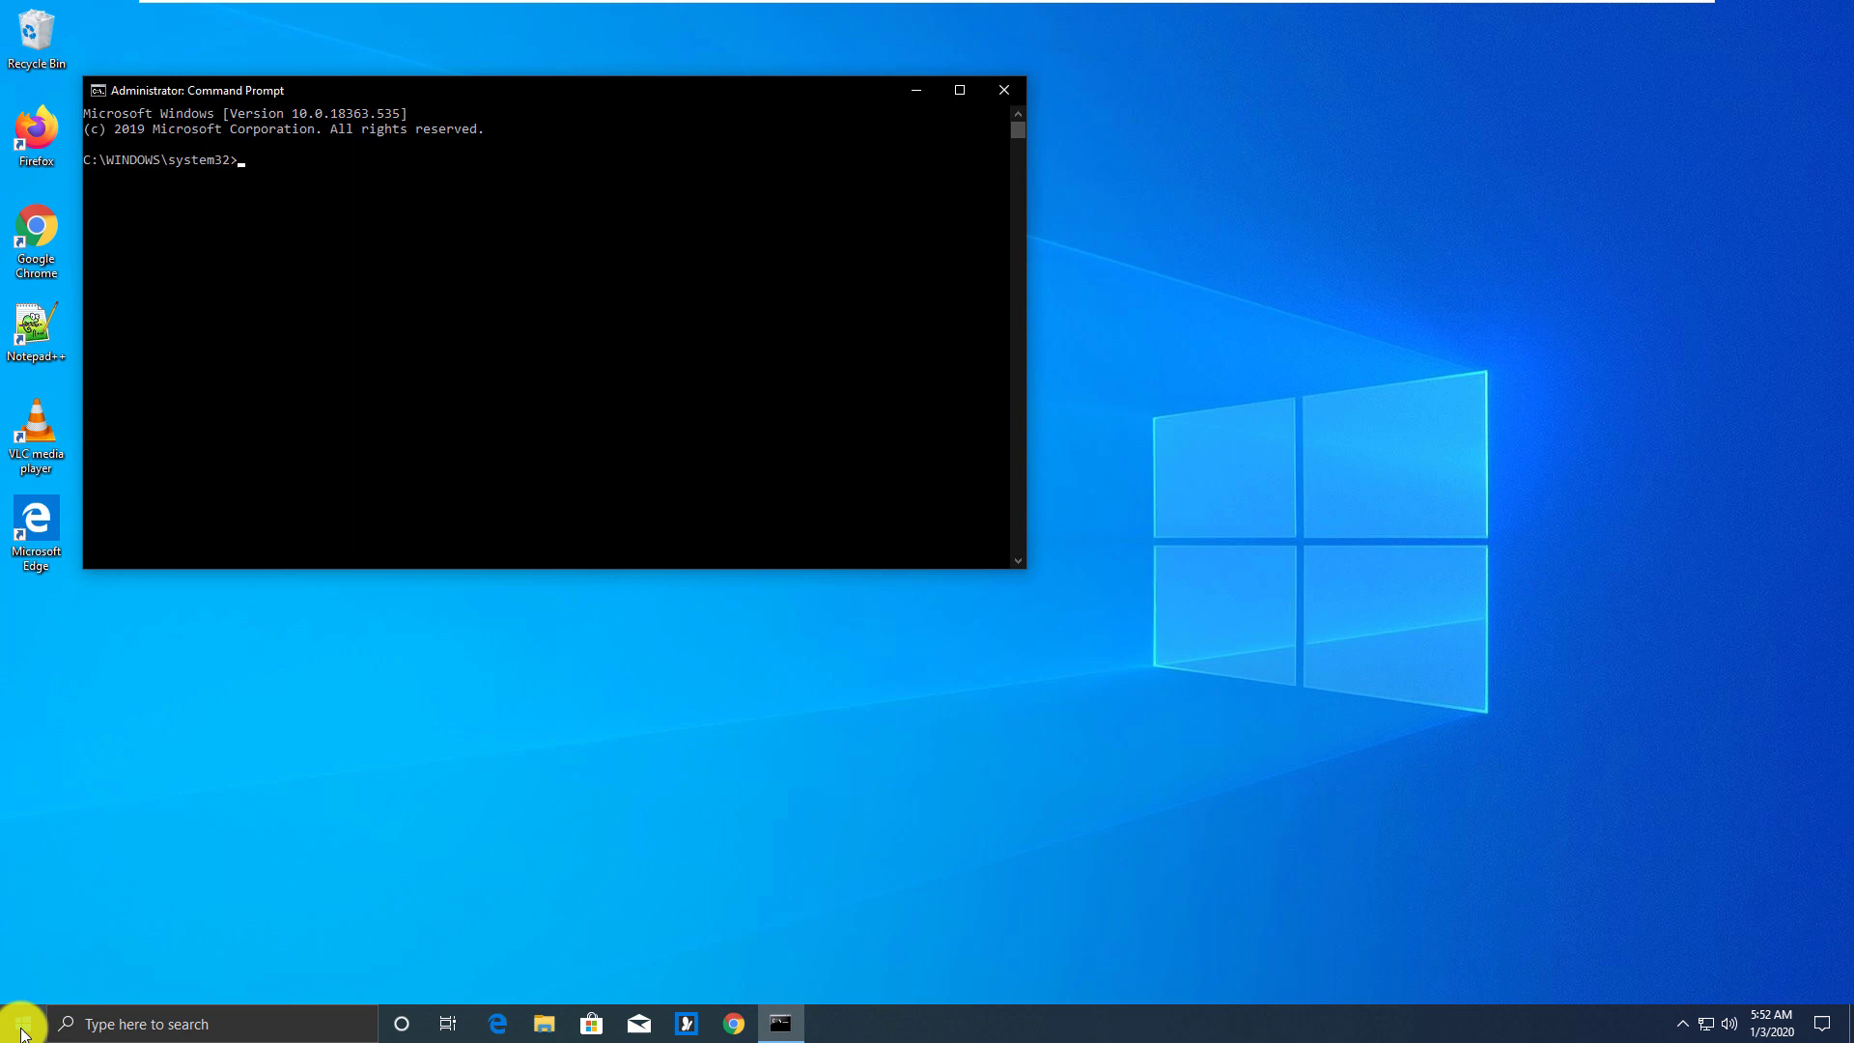
pyautogui.write('com')
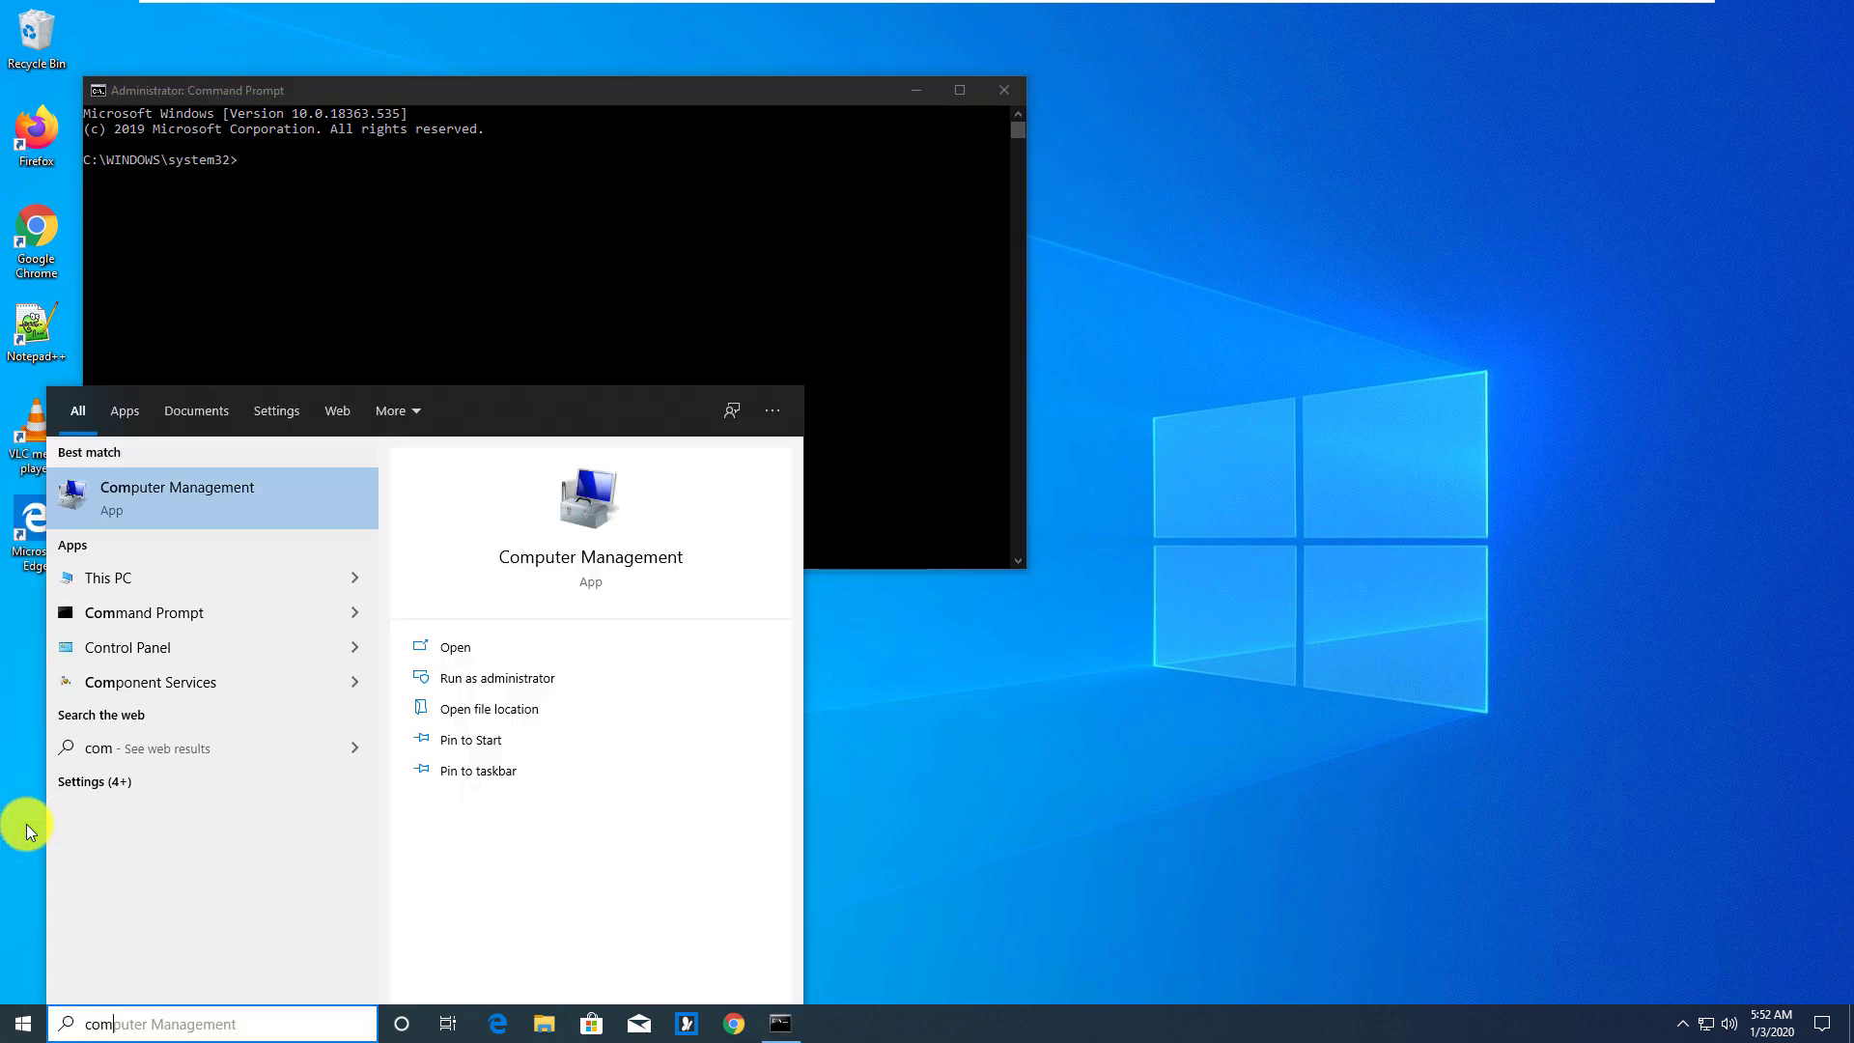
pyautogui.write('mand')
pyautogui.press('Return')
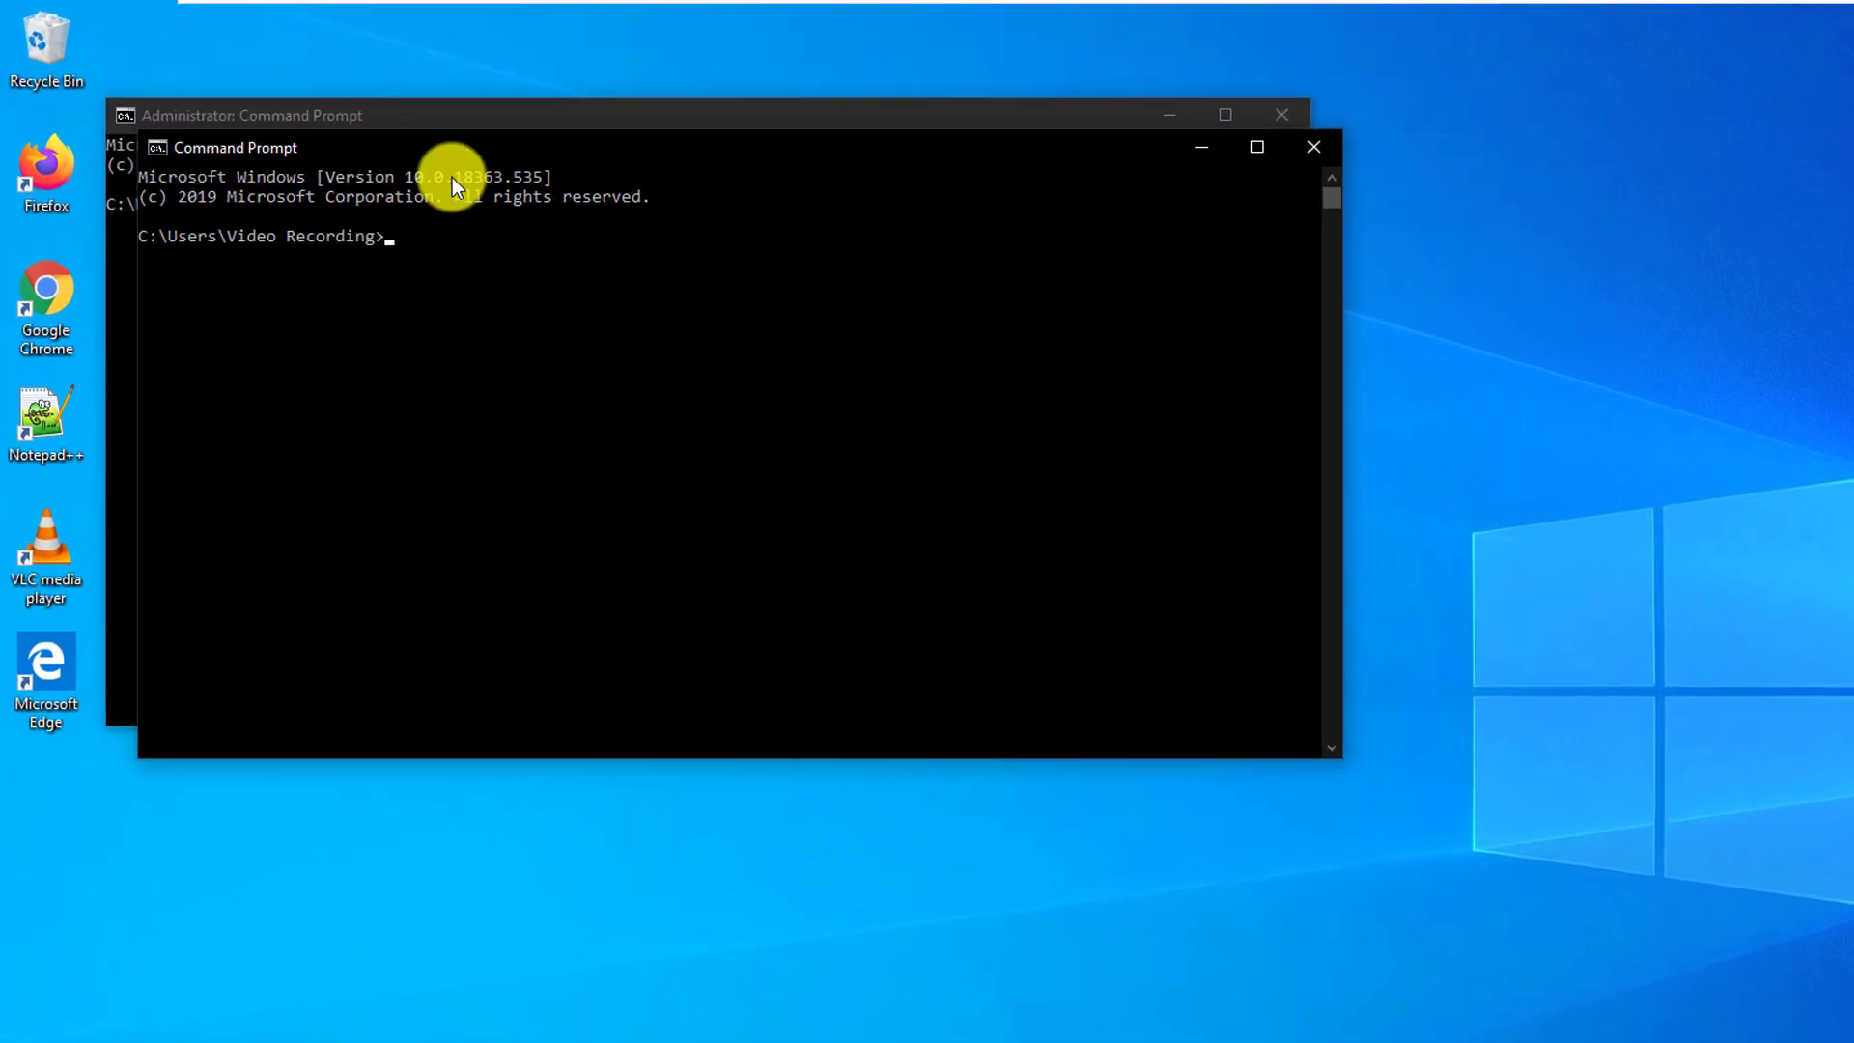
pyautogui.moveTo(474, 120); pyautogui.dragTo(441, 283)
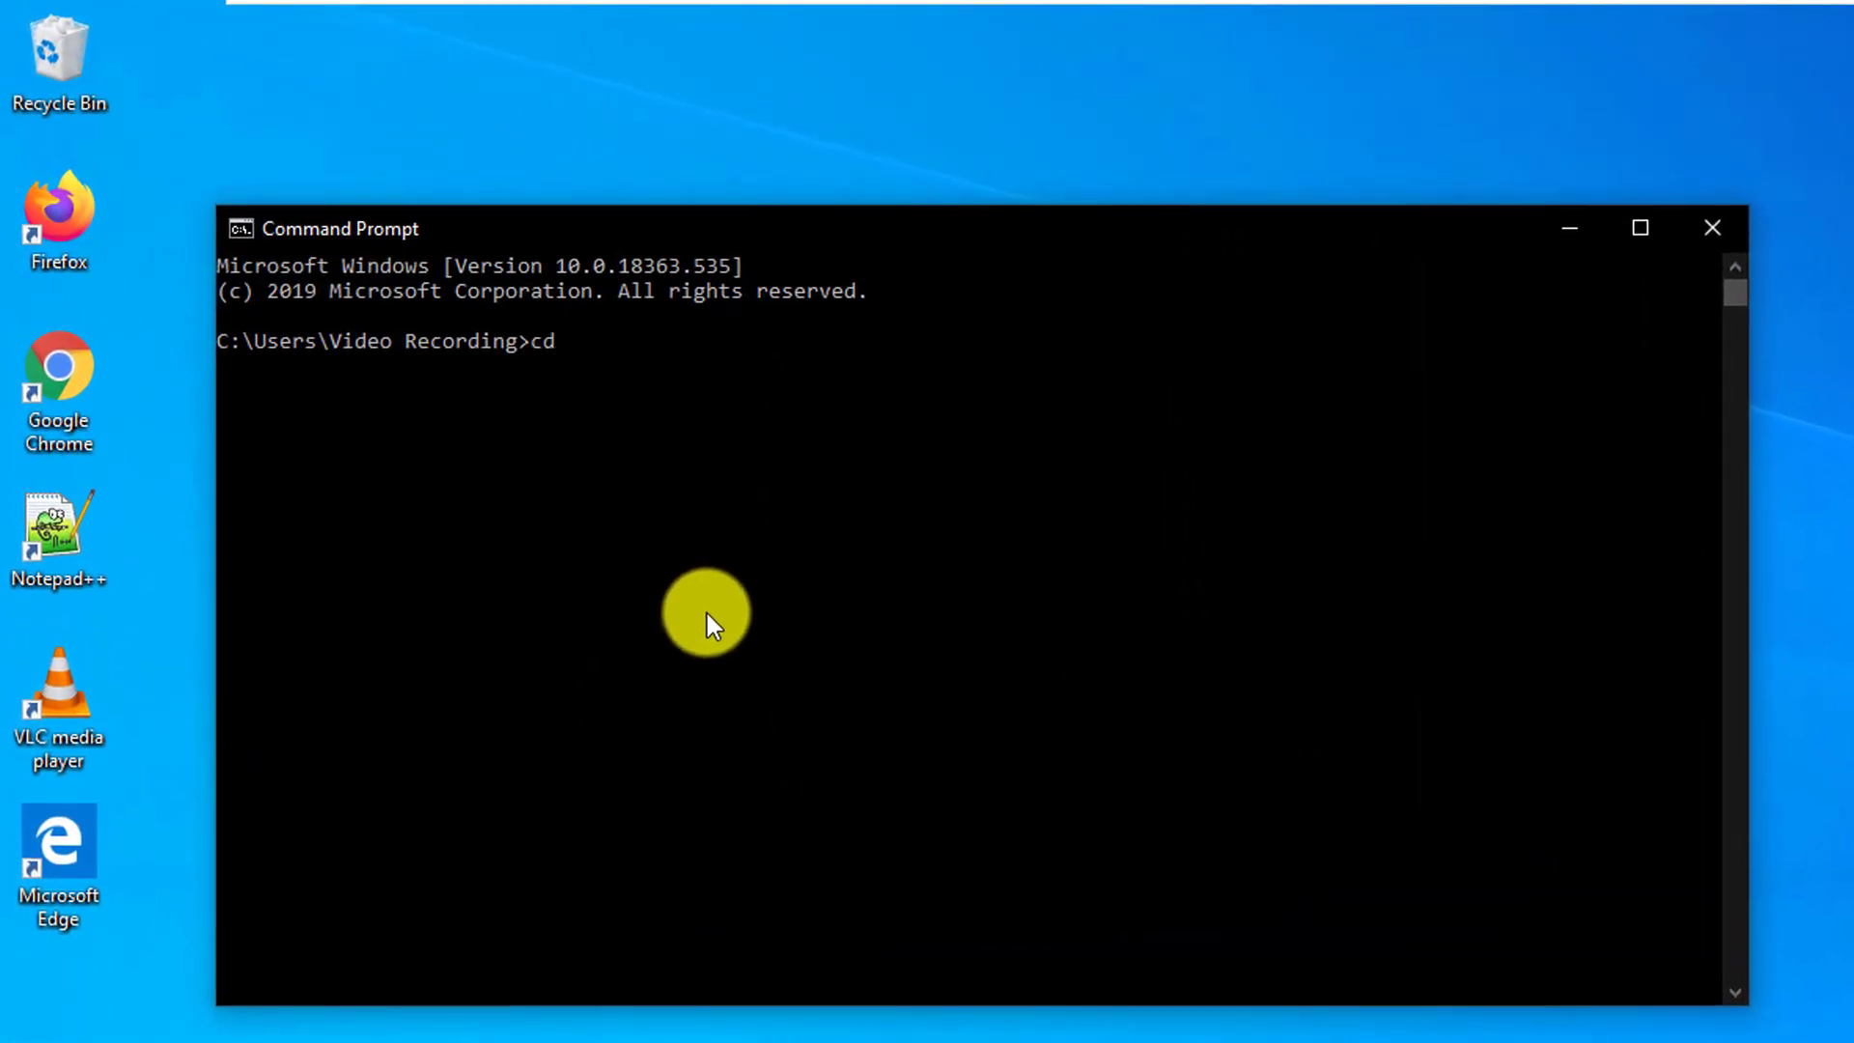
# Run 'cd ..' to move from the home folder up to C:\Users
pyautogui.write('..')
pyautogui.press('Return')
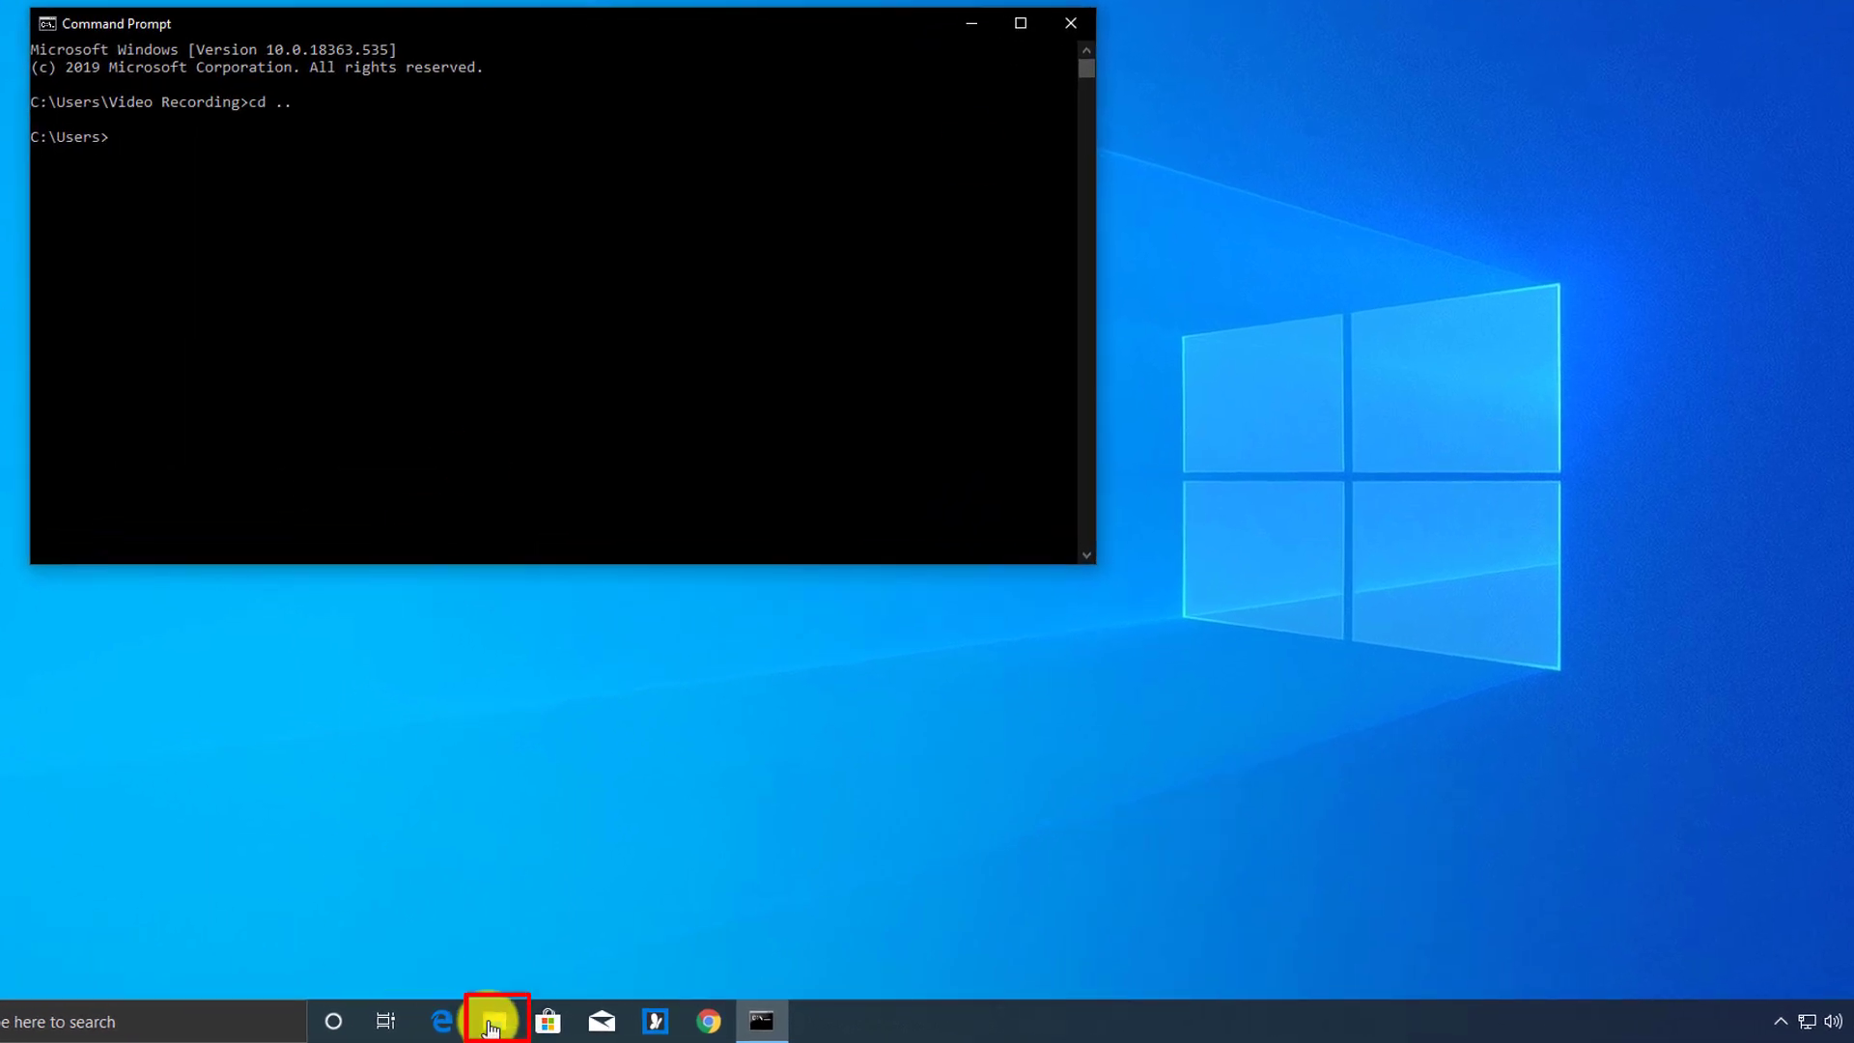
# Browse File Explorer to C:\Temp and enter 'cmd' in the address bar
pyautogui.click(491, 1024)
pyautogui.click(567, 577)
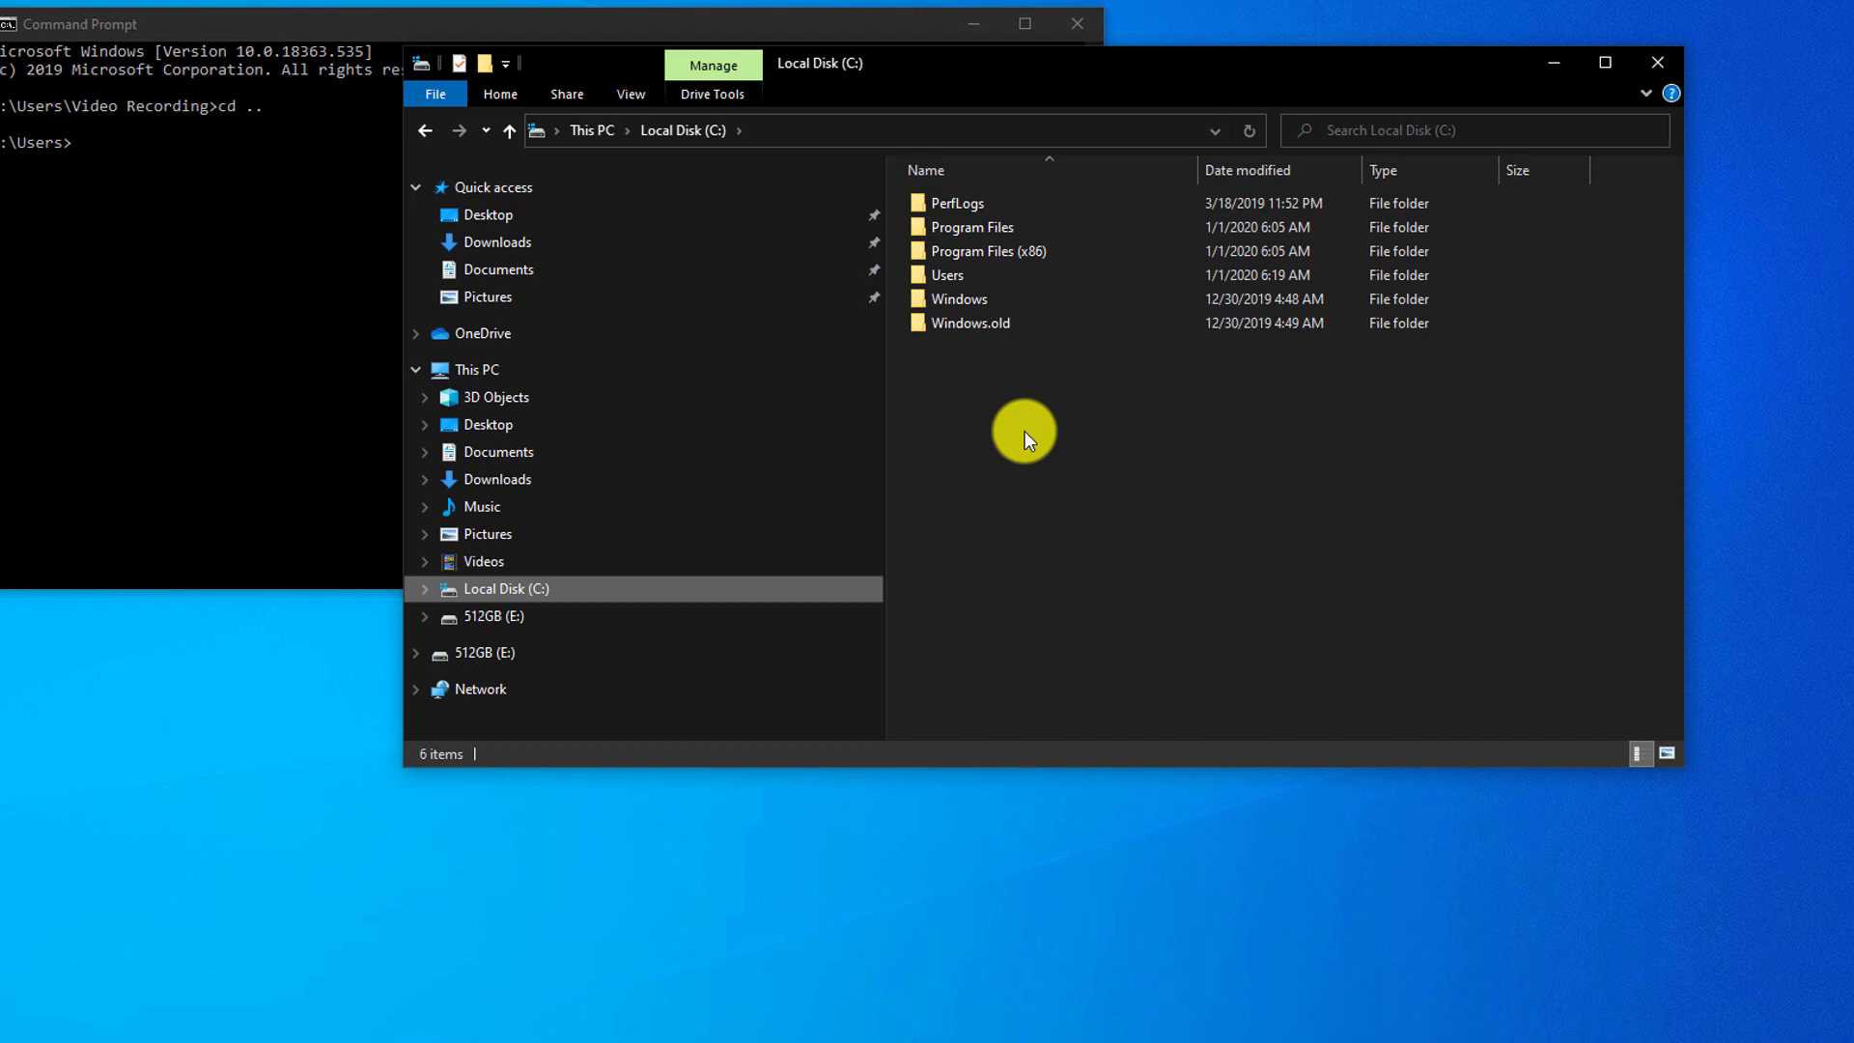
pyautogui.click(1028, 406)
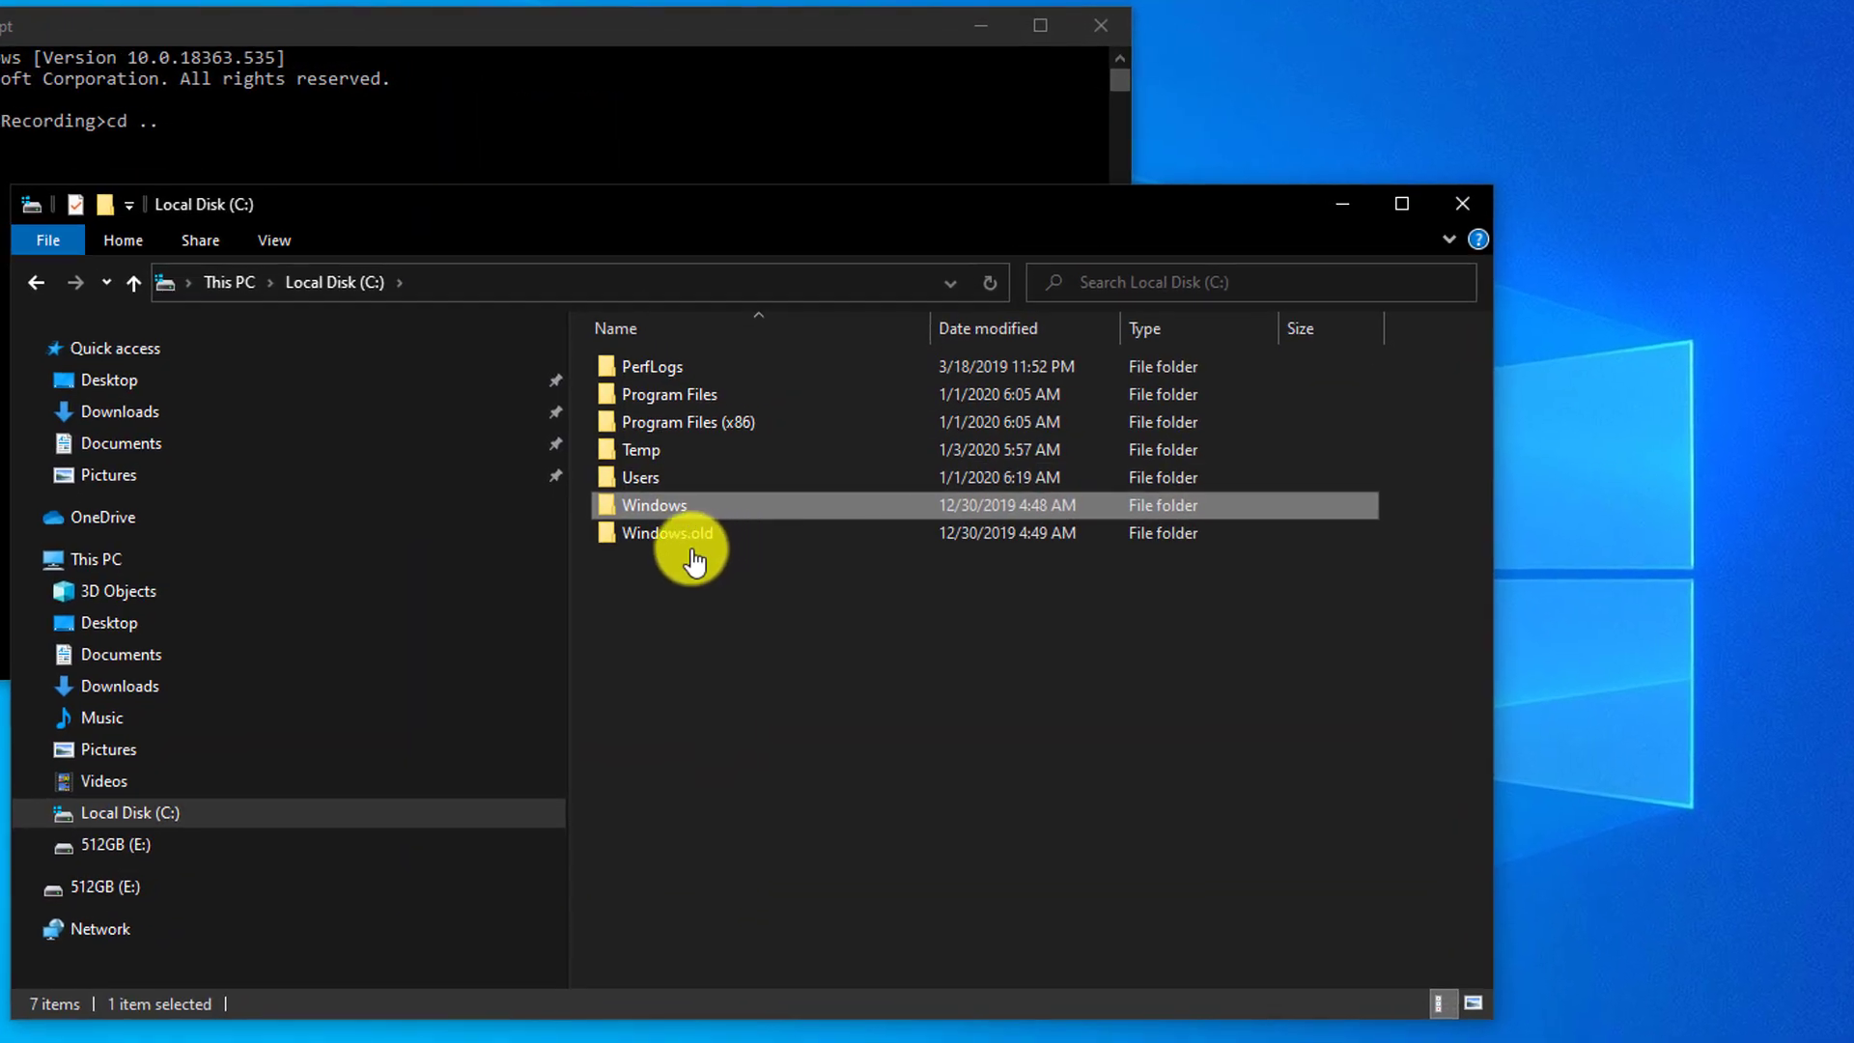
pyautogui.doubleClick(656, 450)
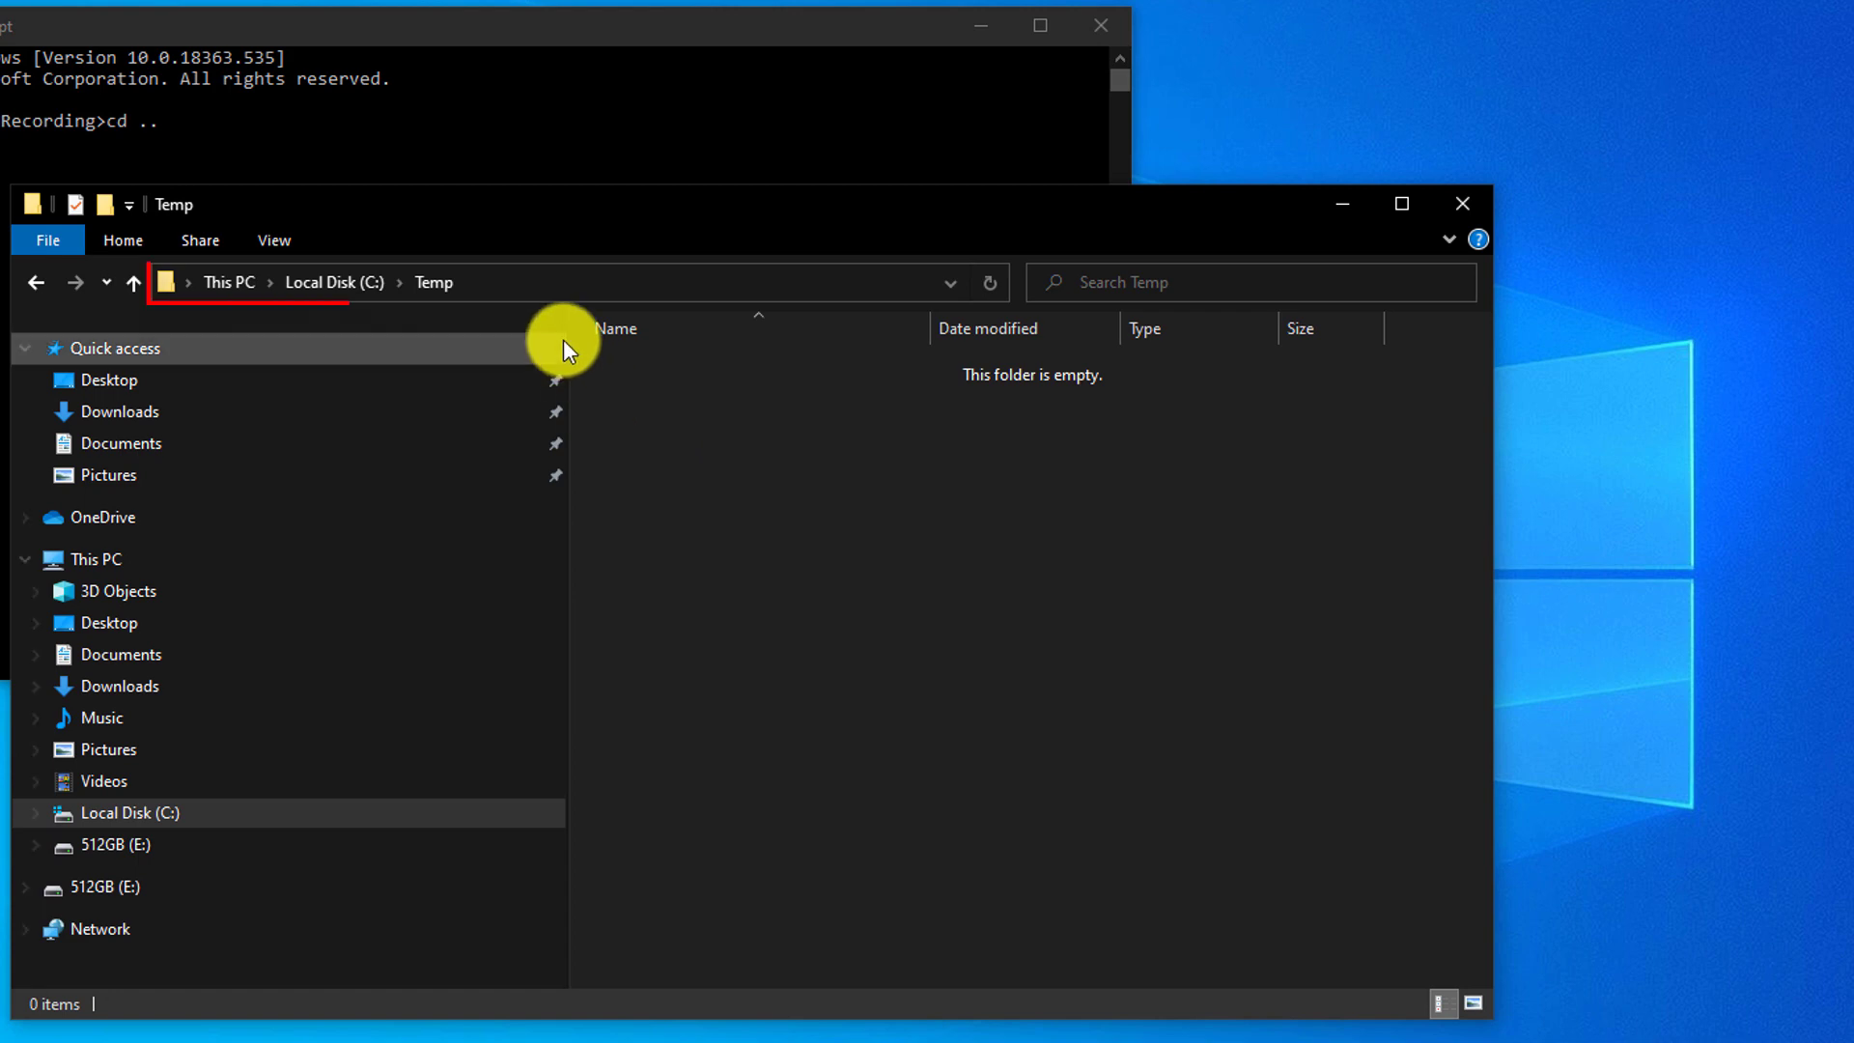
pyautogui.click(469, 287)
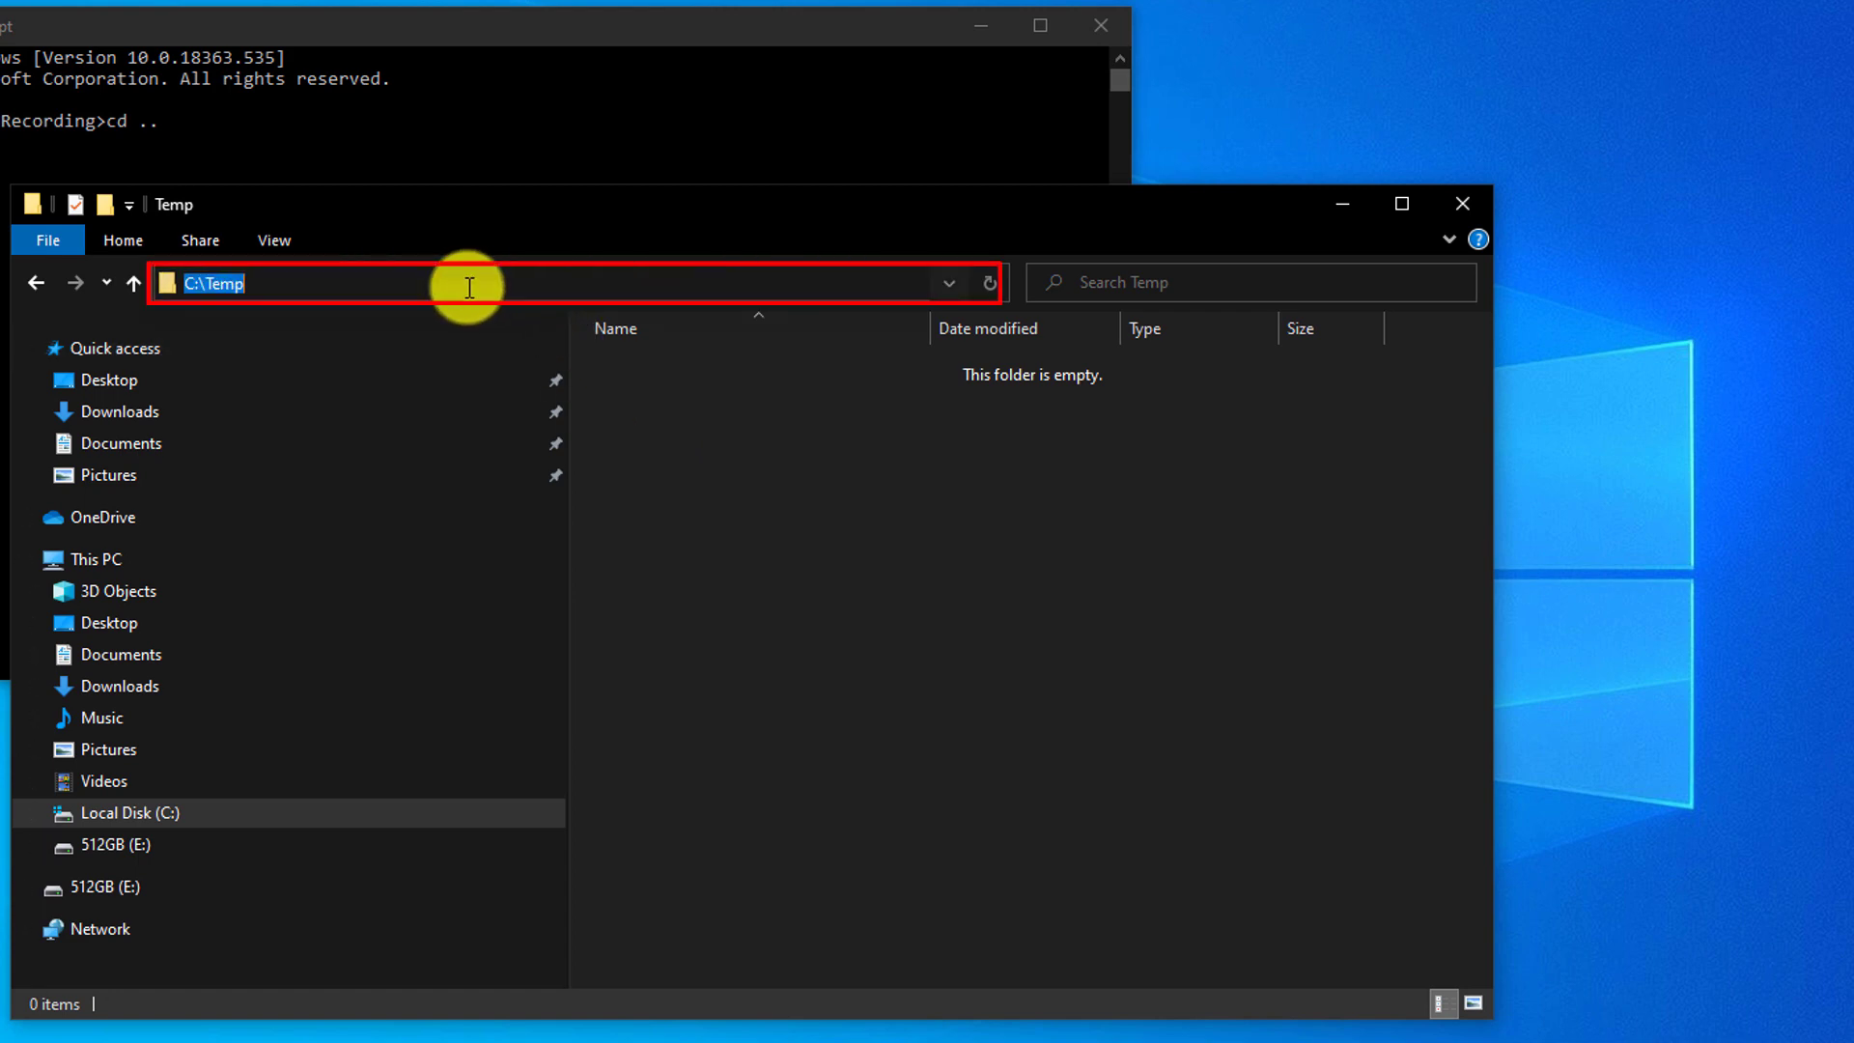
pyautogui.write('cmd')
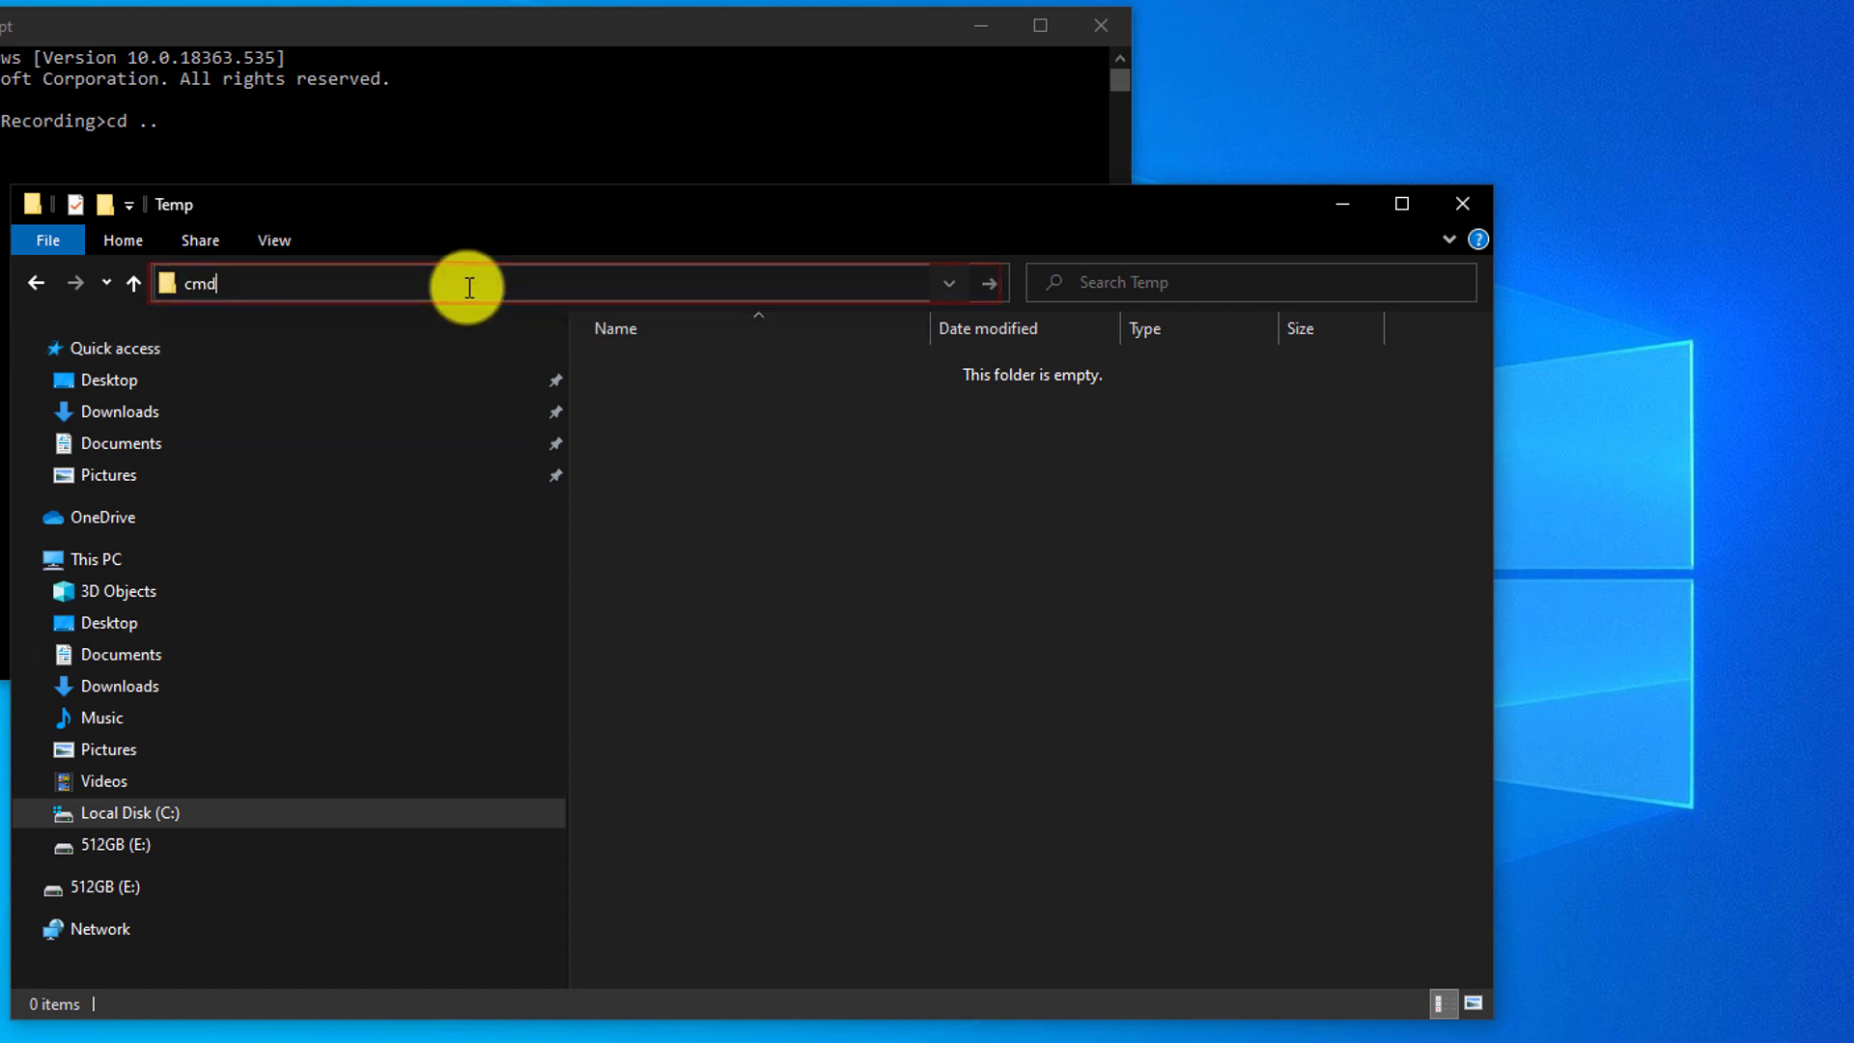
pyautogui.press('Return')
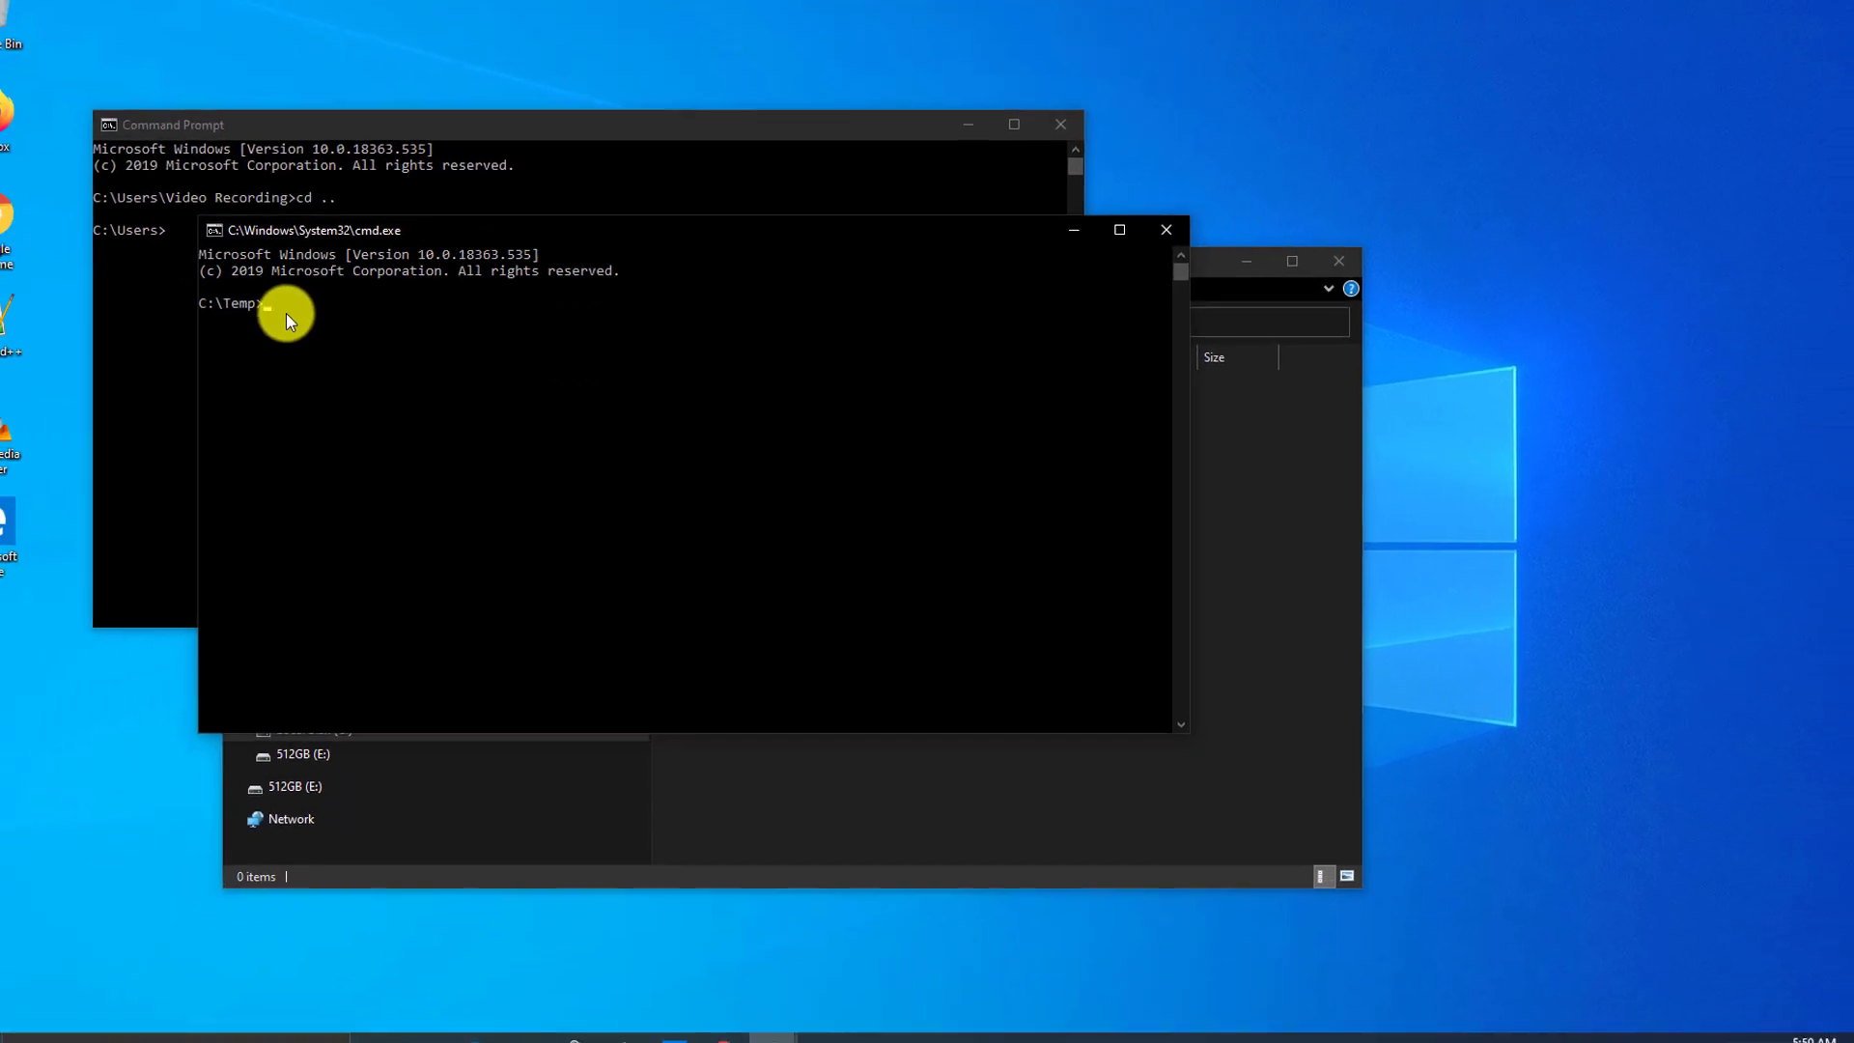